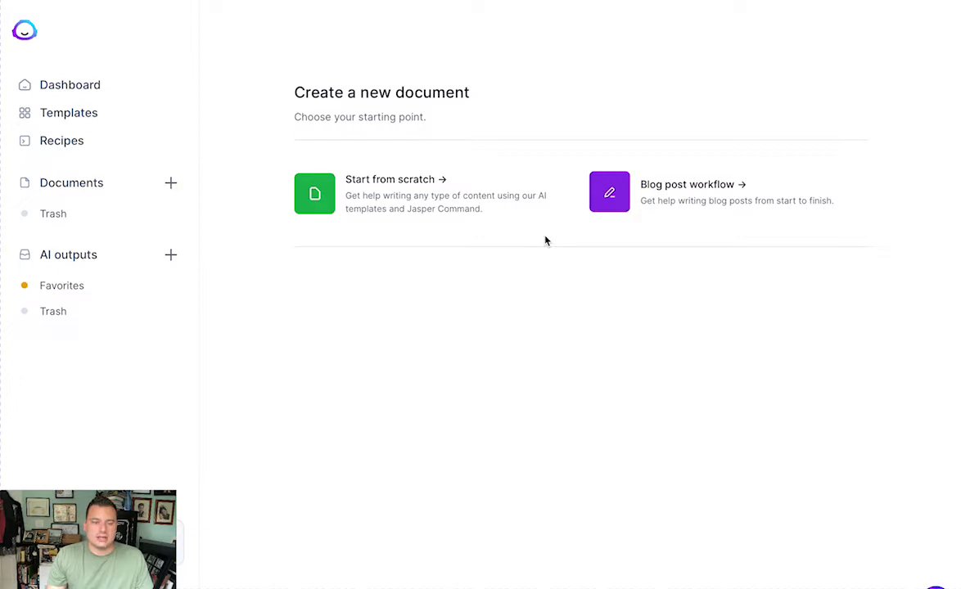
Step: Create a new document by starting from scratch
left_click(319, 205)
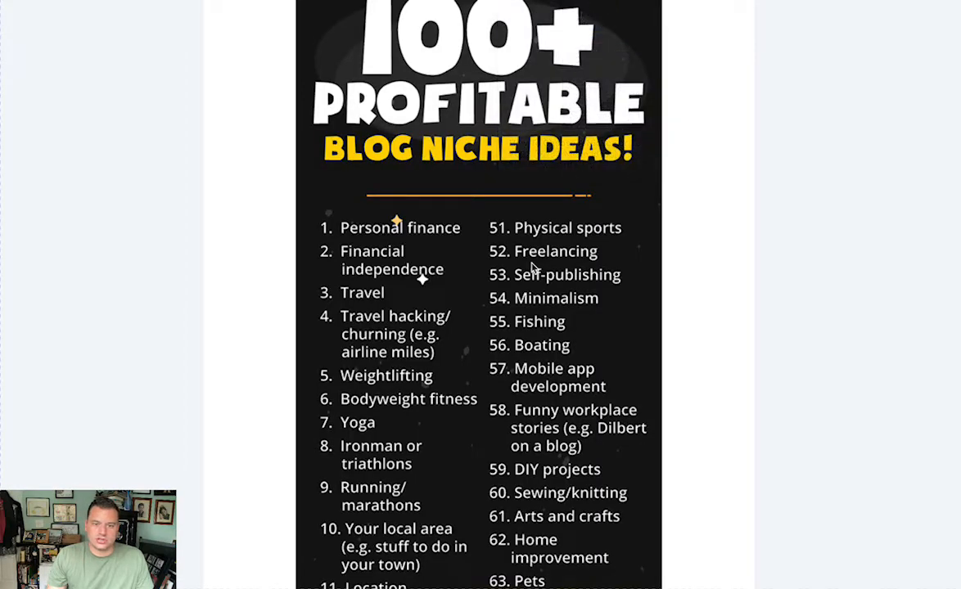
Step: Review the blog niche ideas list and the ranking search pages for the keyword "why is my left tricep bigger"
scroll(531, 296, "down", 1)
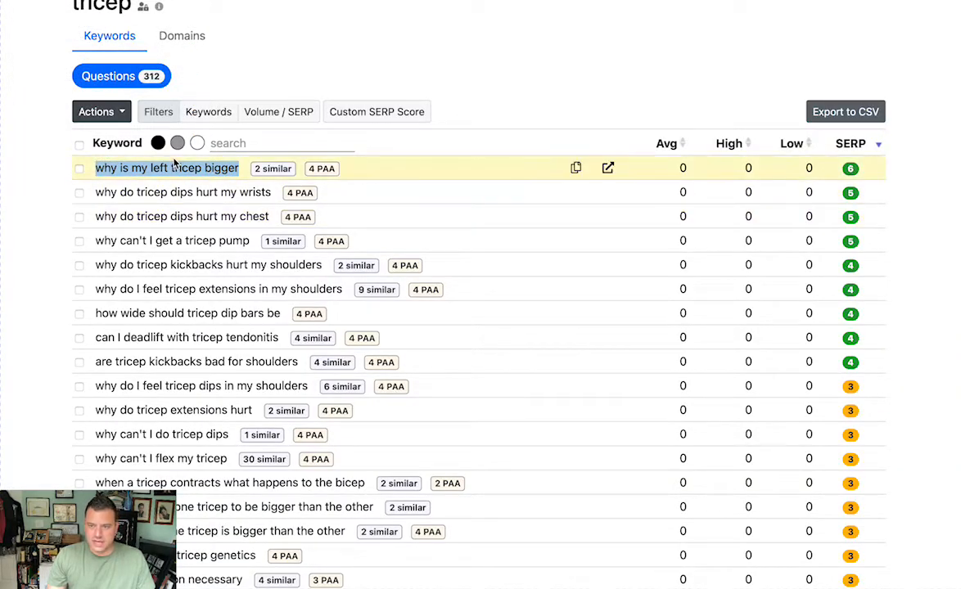
scroll(168, 164, "up", 1)
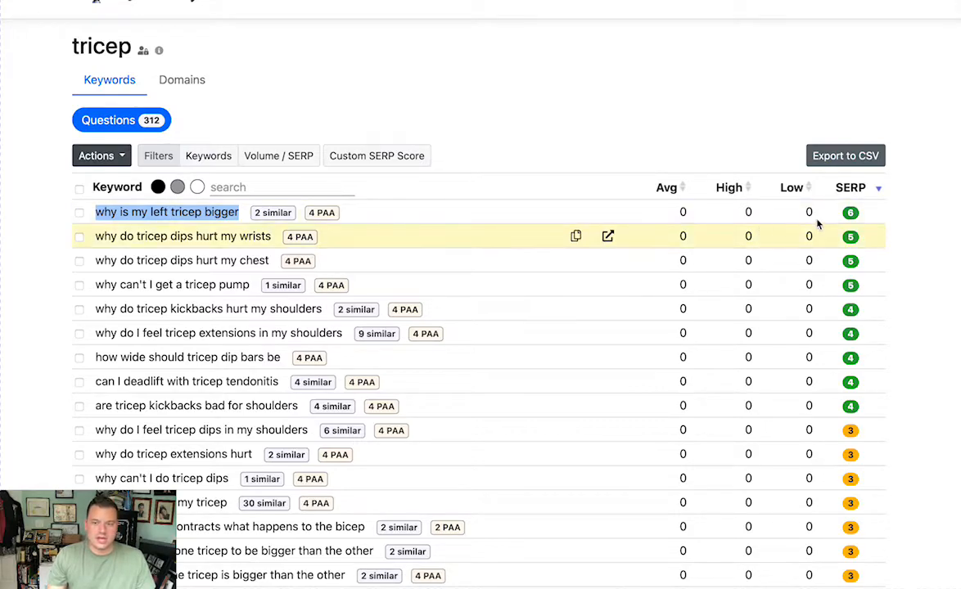
mouse_move(862, 195)
mouse_move(854, 213)
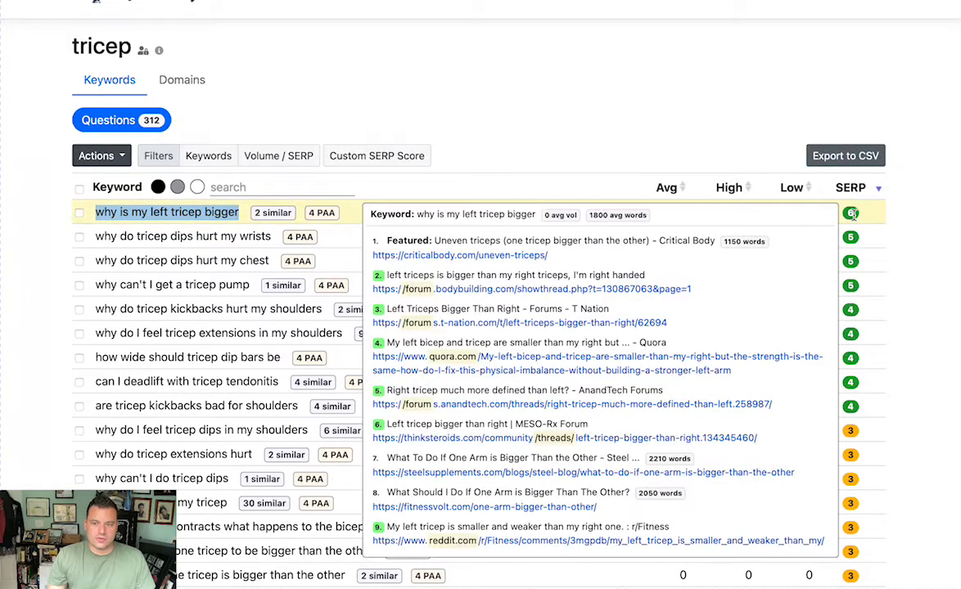
mouse_move(851, 333)
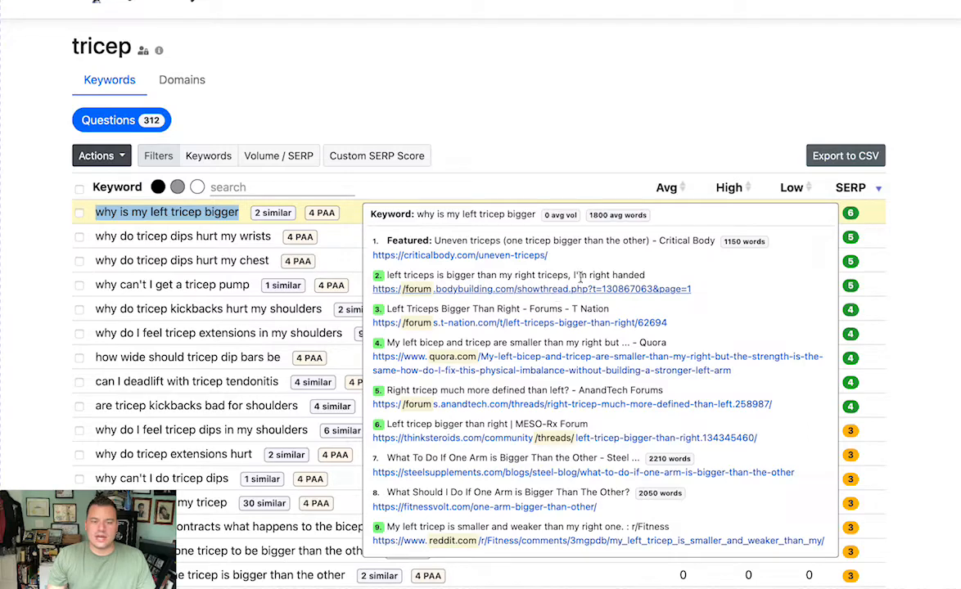
left_click(360, 88)
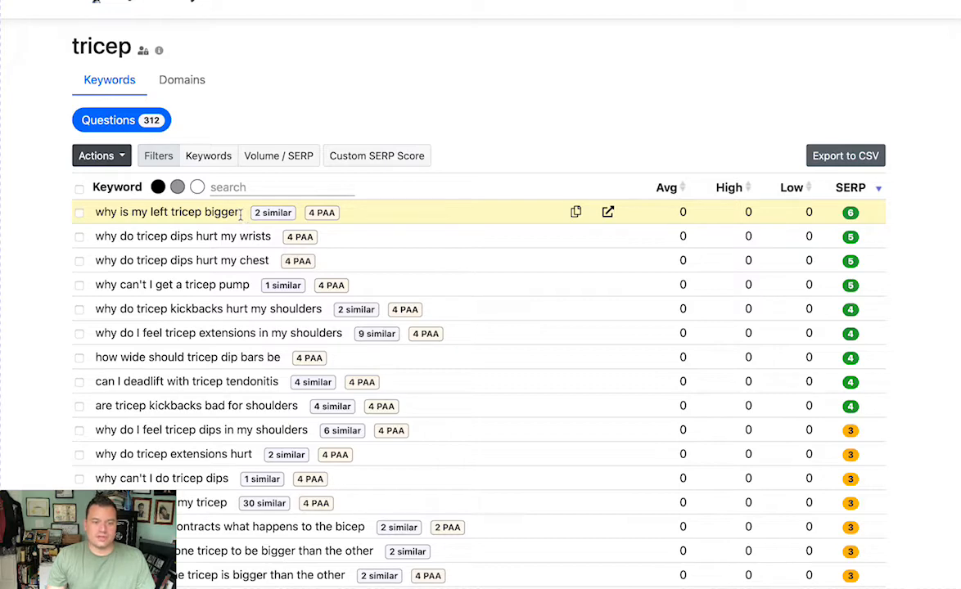
Step: Copy the keyword "why is my left tricep bigger" from the tricep question list into the blank Jasper document
left_click_drag(239, 214, 96, 215)
key("ctrl+c")
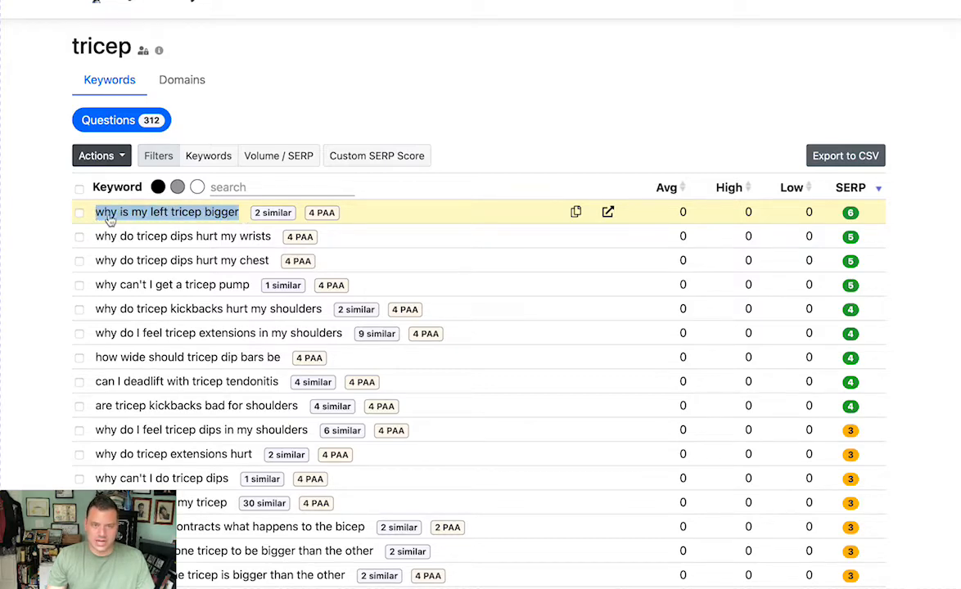
left_click(406, 1)
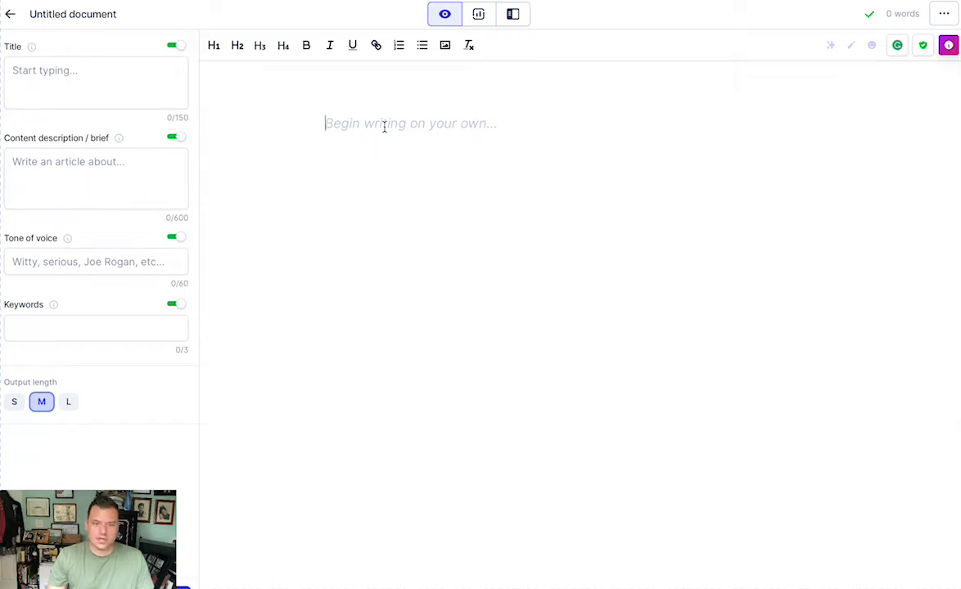
key("ctrl+v")
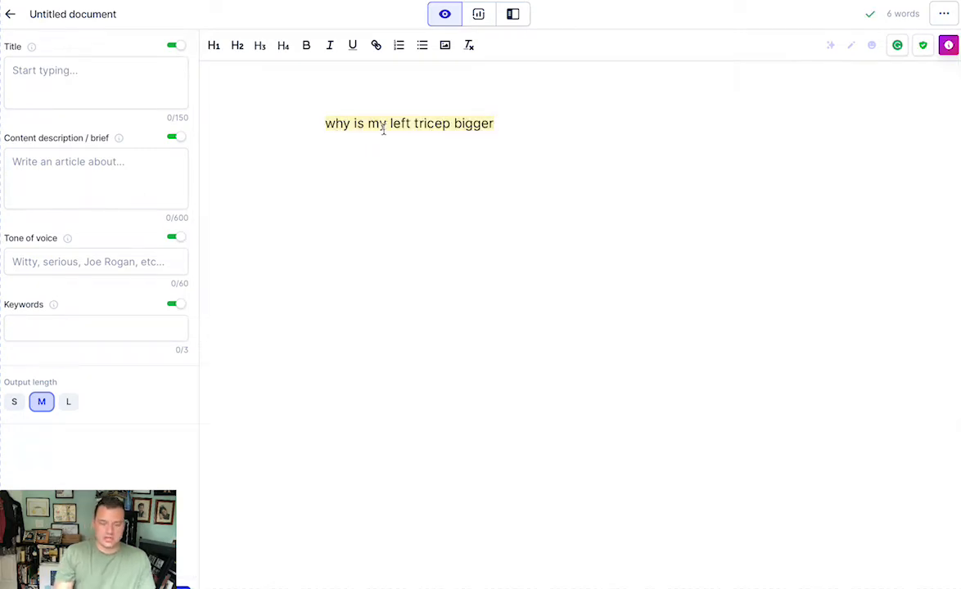
Step: Capitalize the first letter of each word in the pasted line so it reads "Why Is My Left Tricep Bigger"
key("Home")
key("Delete")
type("W")
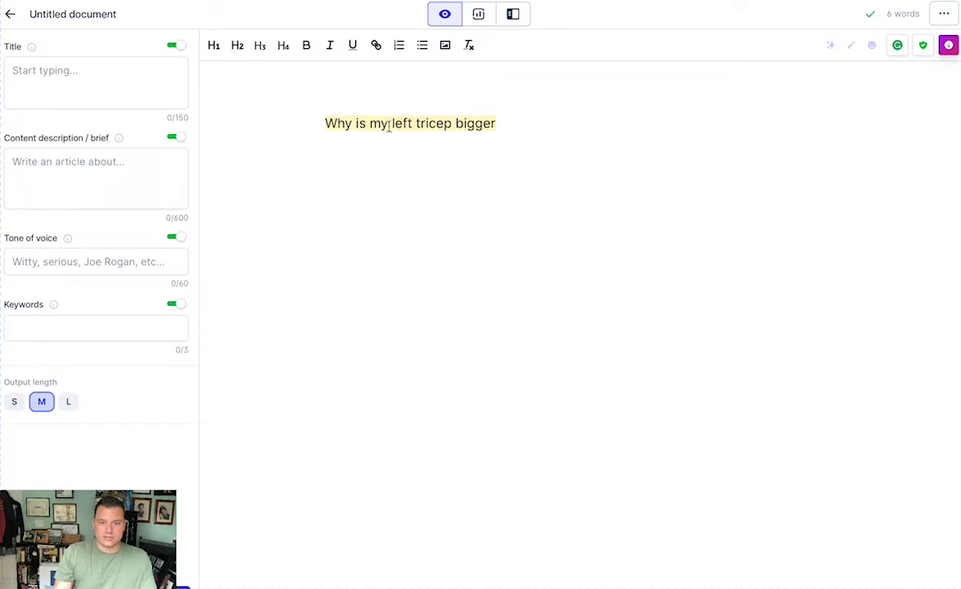
left_click(363, 124)
key("BackSpace")
type("I")
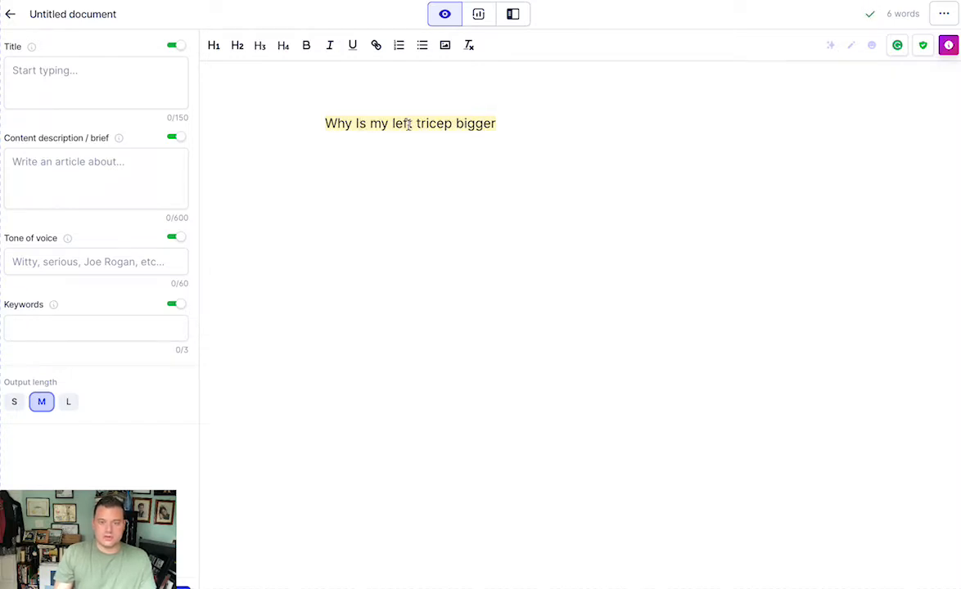
left_click(381, 124)
key("BackSpace")
type("M")
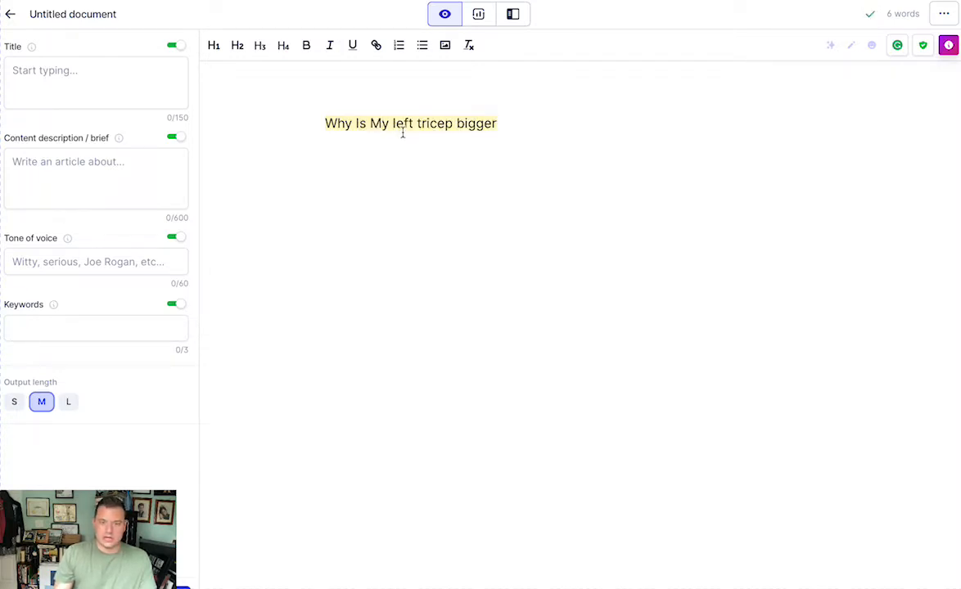
left_click(398, 124)
key("BackSpace")
type("L")
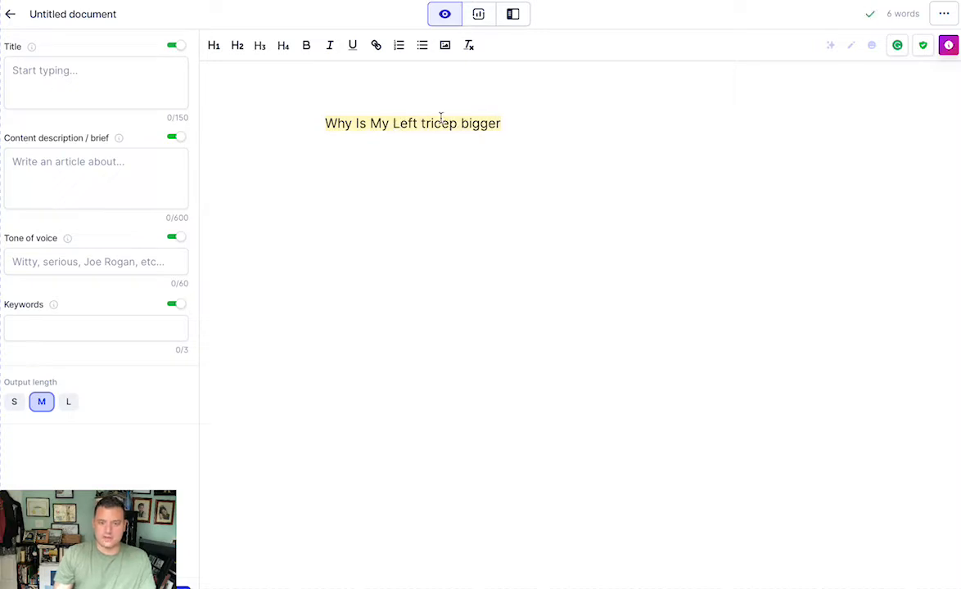
left_click(426, 124)
key("BackSpace")
type("T")
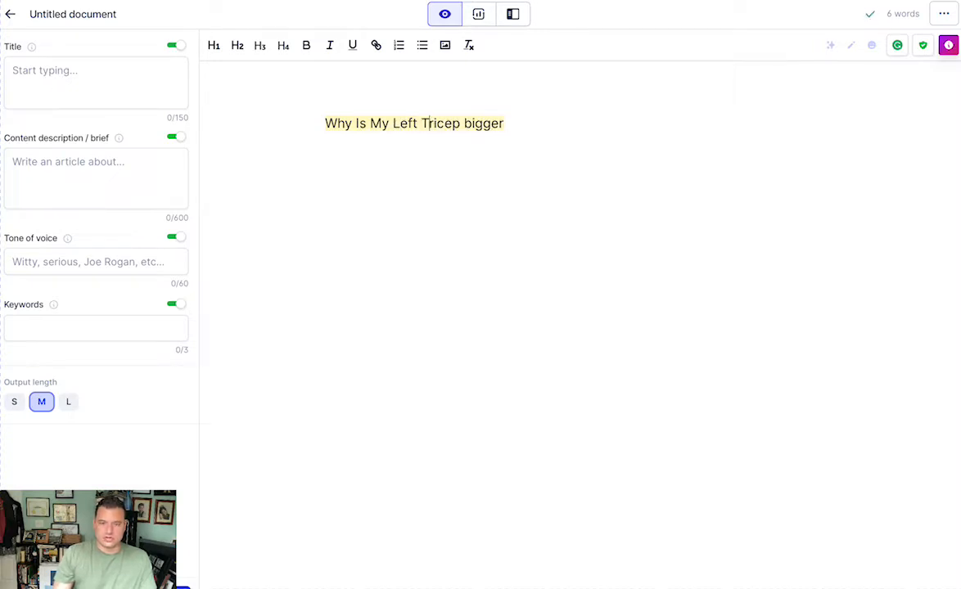
left_click(469, 123)
key("BackSpace")
type("B")
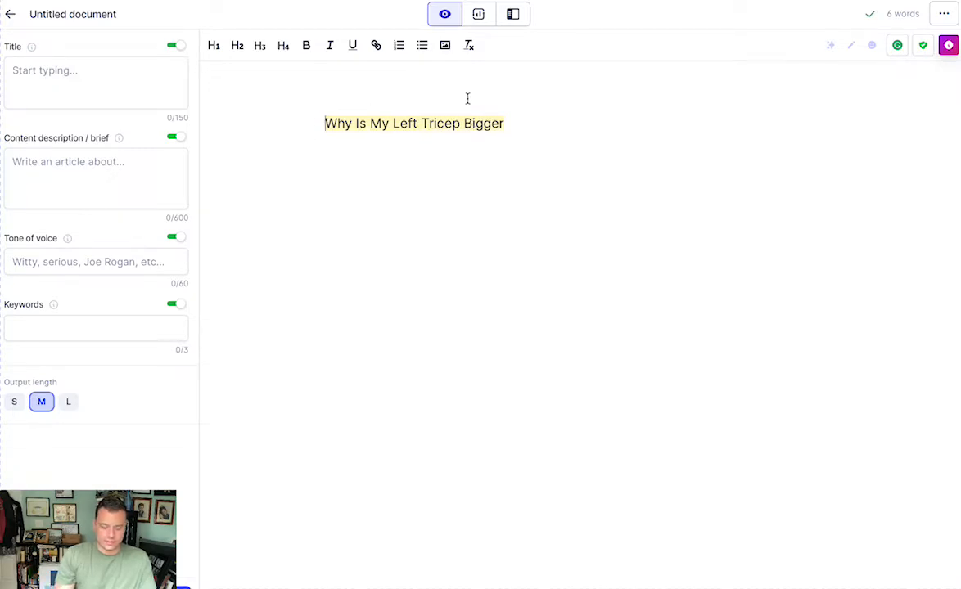
Step: Add "Complete Guide:" before the title and replace "My" with "Your"
type("Complete Guid")
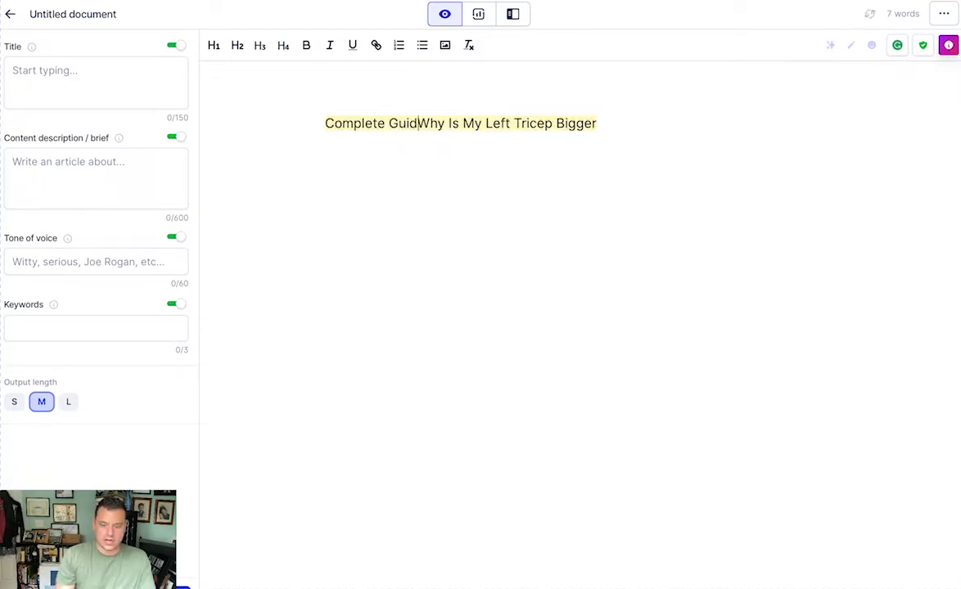
type("e:")
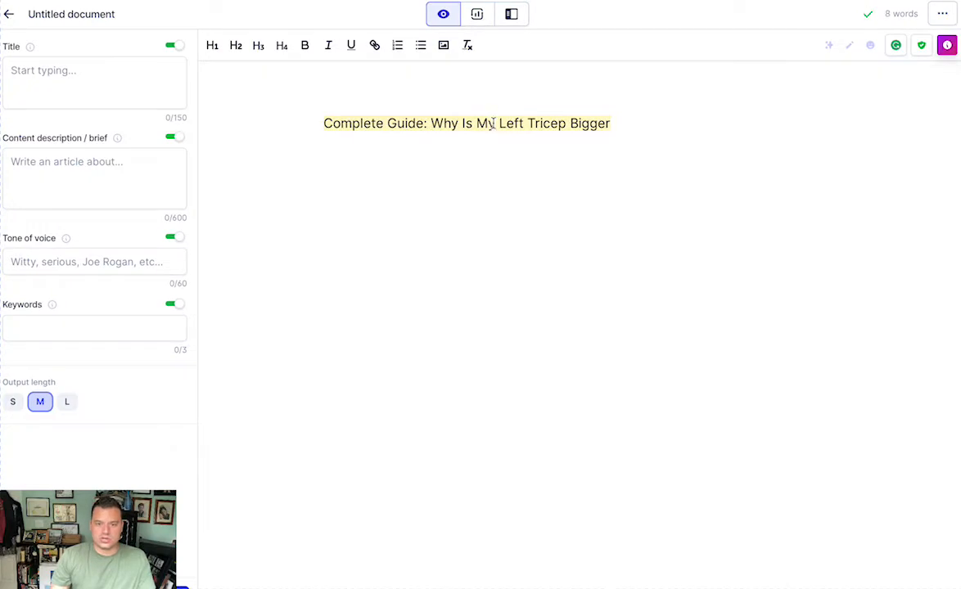
left_click(492, 123)
key("BackSpace")
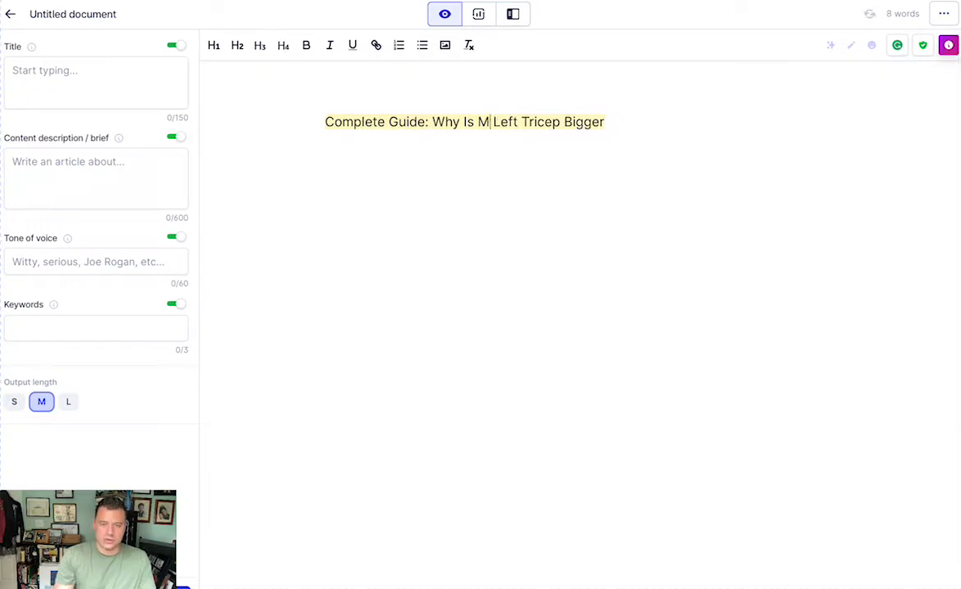
key("BackSpace")
key("BackSpace")
type("Your")
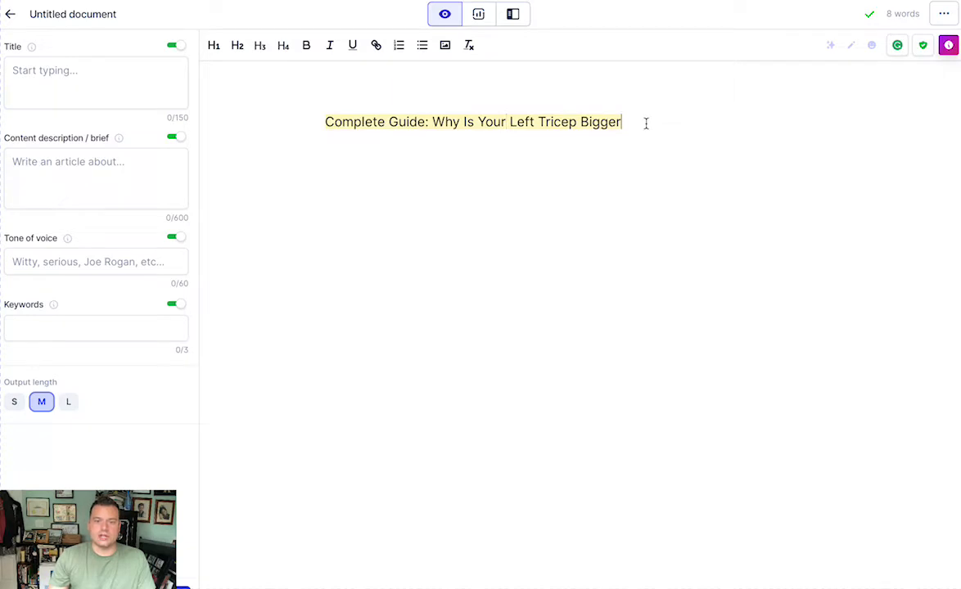
Step: Clear the title's pasted formatting, make it a level 1 heading and start a new line below it
left_click_drag(646, 123, 287, 118)
left_click(214, 46)
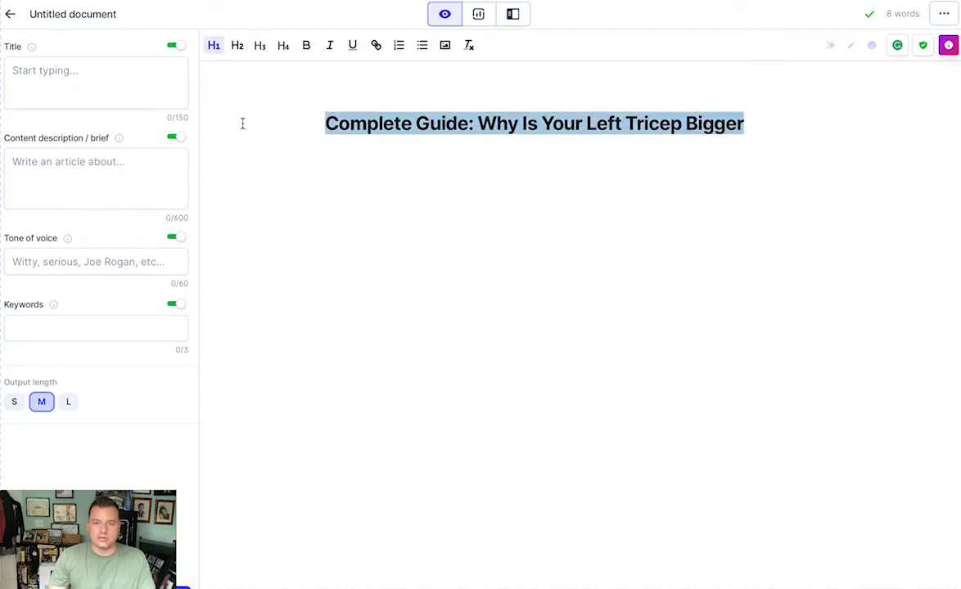
left_click(469, 45)
left_click(213, 45)
left_click(754, 99)
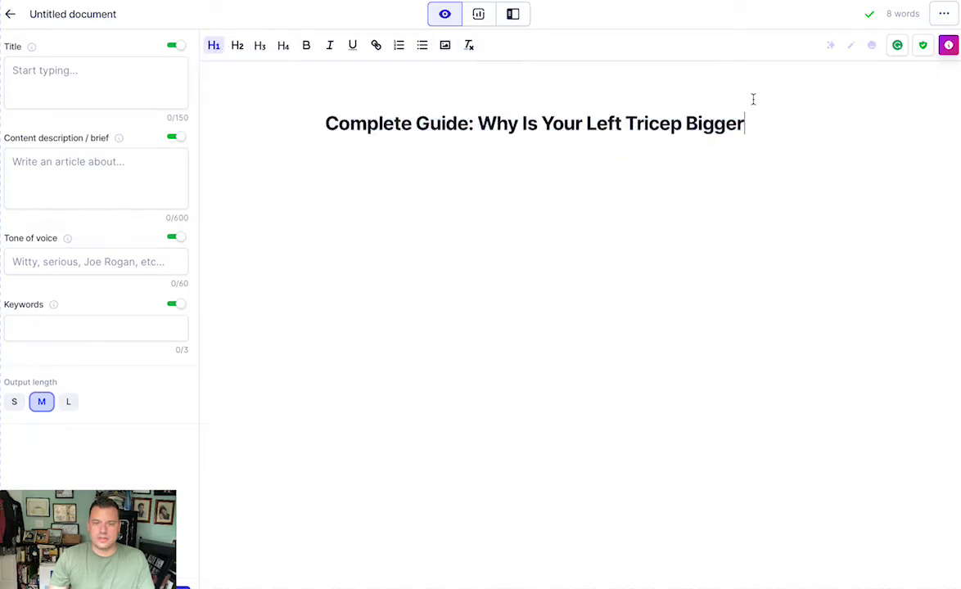
key("Return")
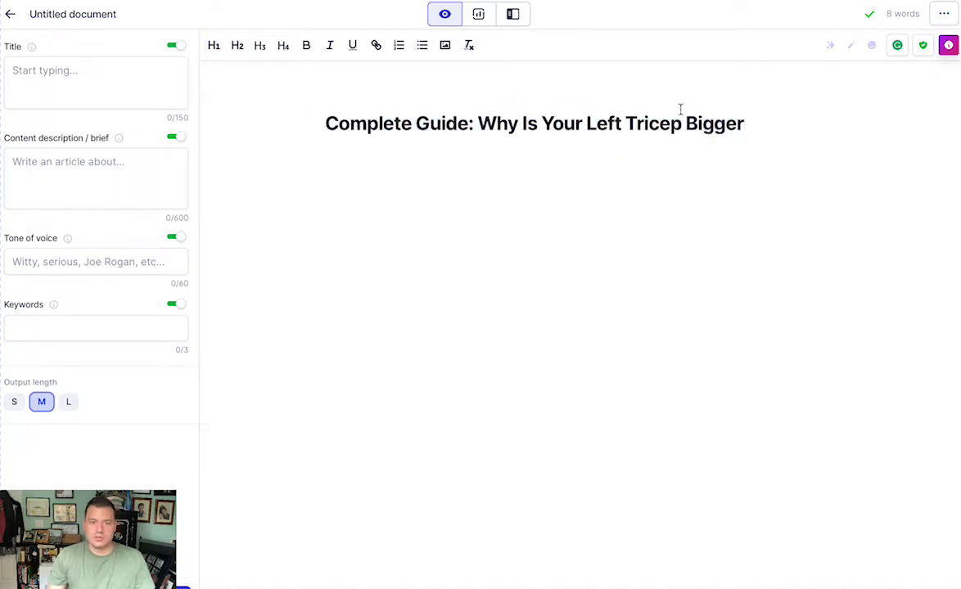
Step: Add a question mark at the end of the title
left_click(742, 131)
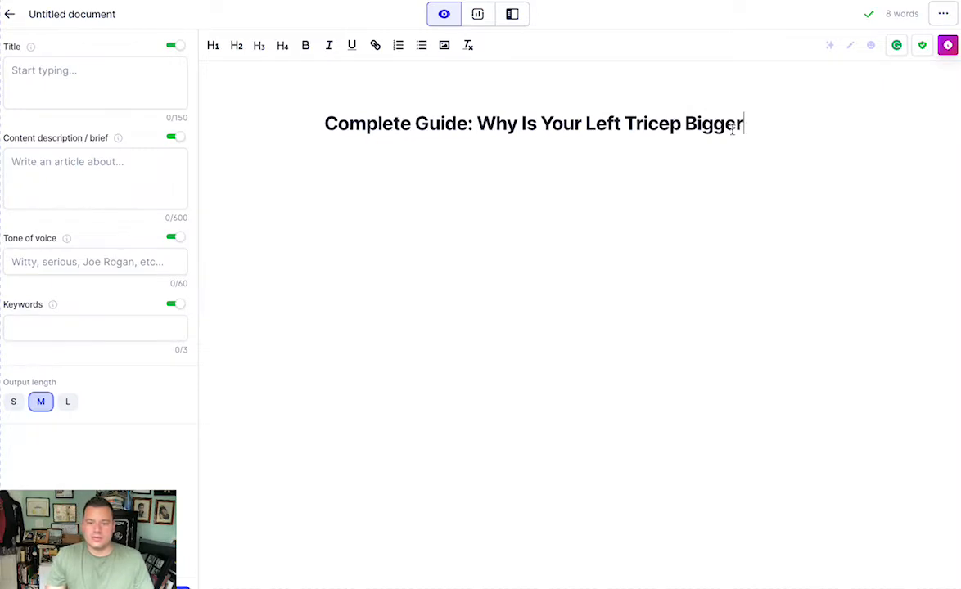
left_click_drag(742, 124, 483, 124)
left_click(766, 127)
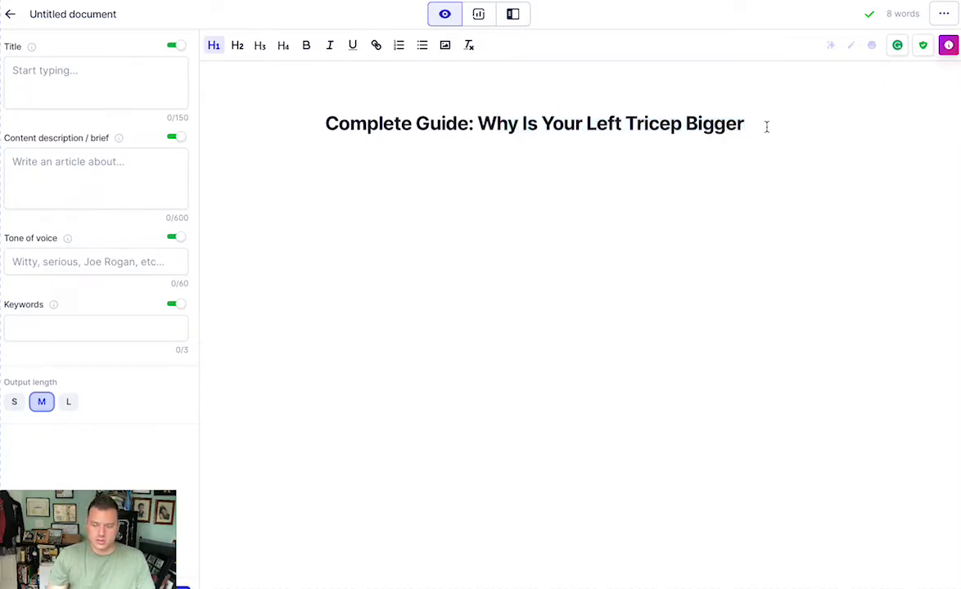
type("?")
Step: Select the question part of the title, then open the Blog Post Intro Paragraph template and select its blog post title text
left_click_drag(765, 127, 478, 118)
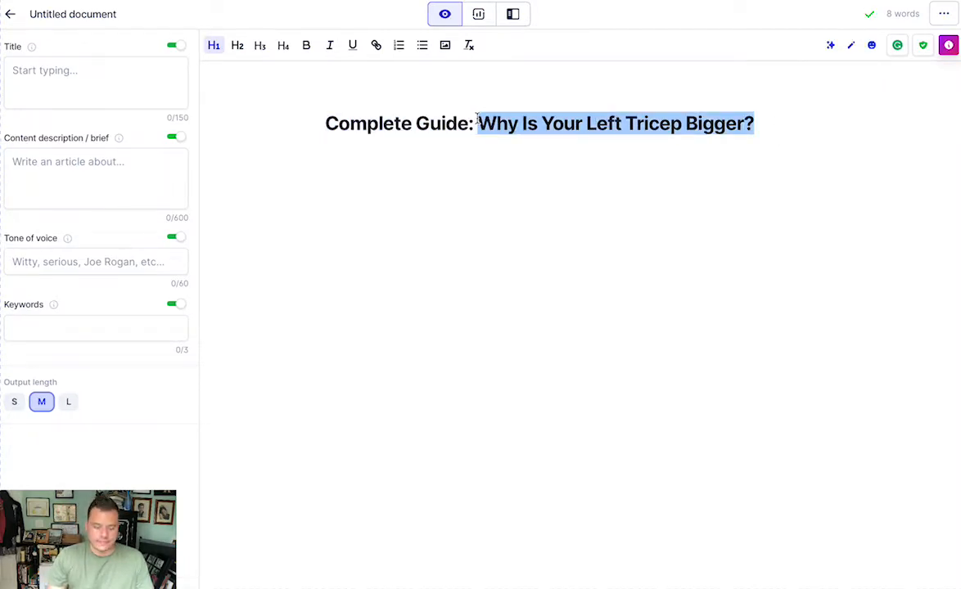
left_click(525, 22)
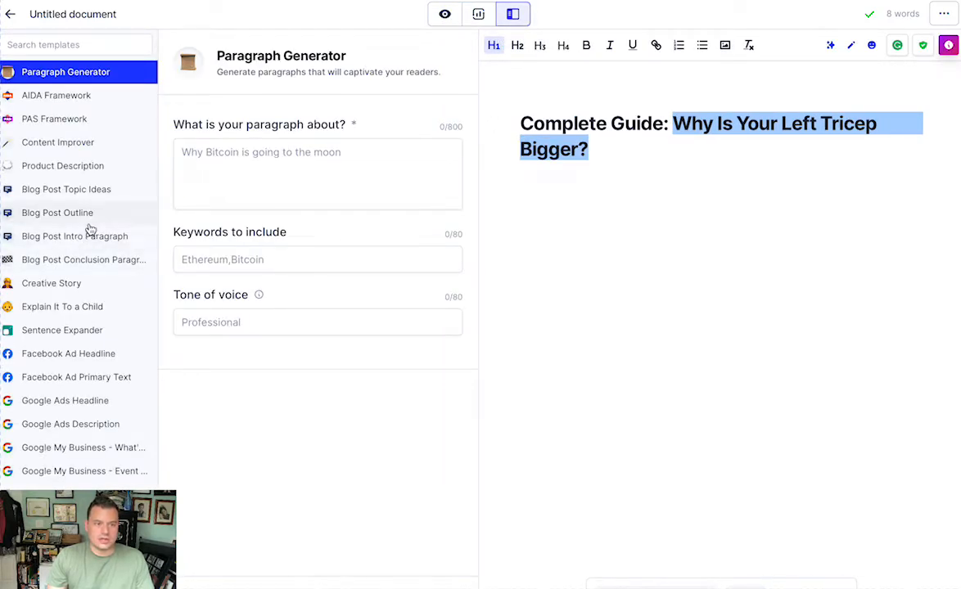
left_click(82, 242)
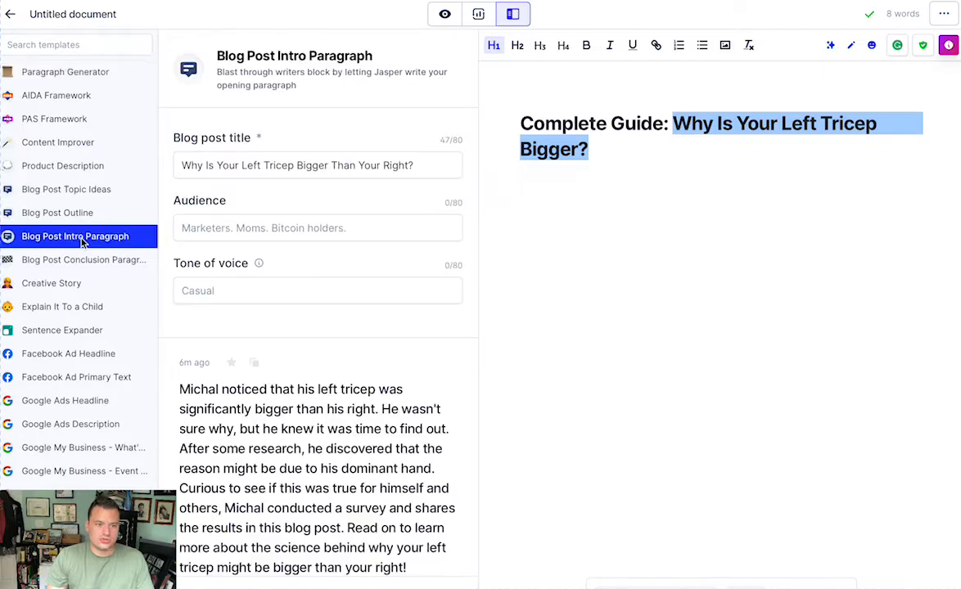
triple_click(209, 166)
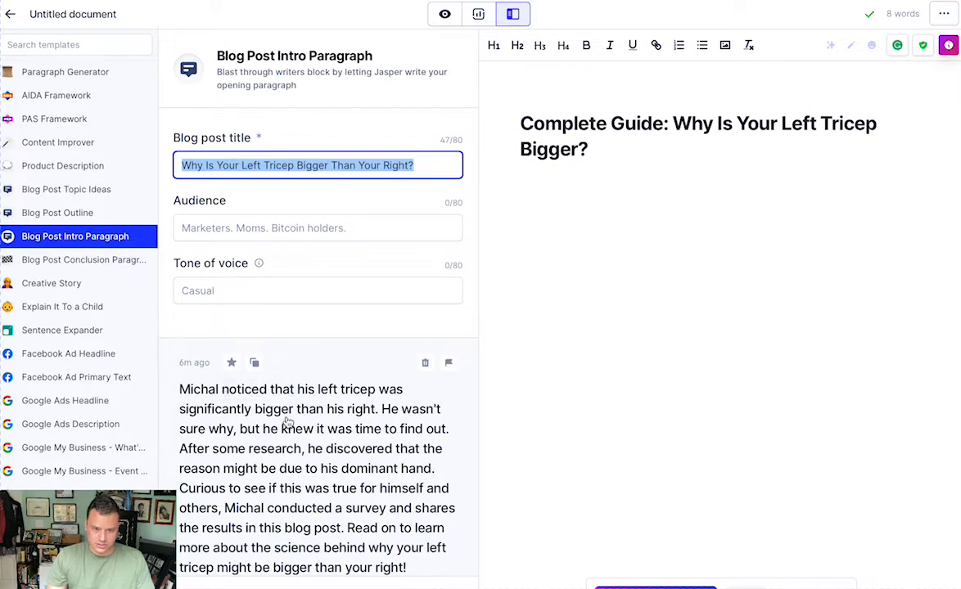
Step: Copy the generated intro starting "Have you ever looked at your arm" and paste it on a new line below the title
scroll(287, 418, "down", 5)
scroll(288, 423, "down", 6)
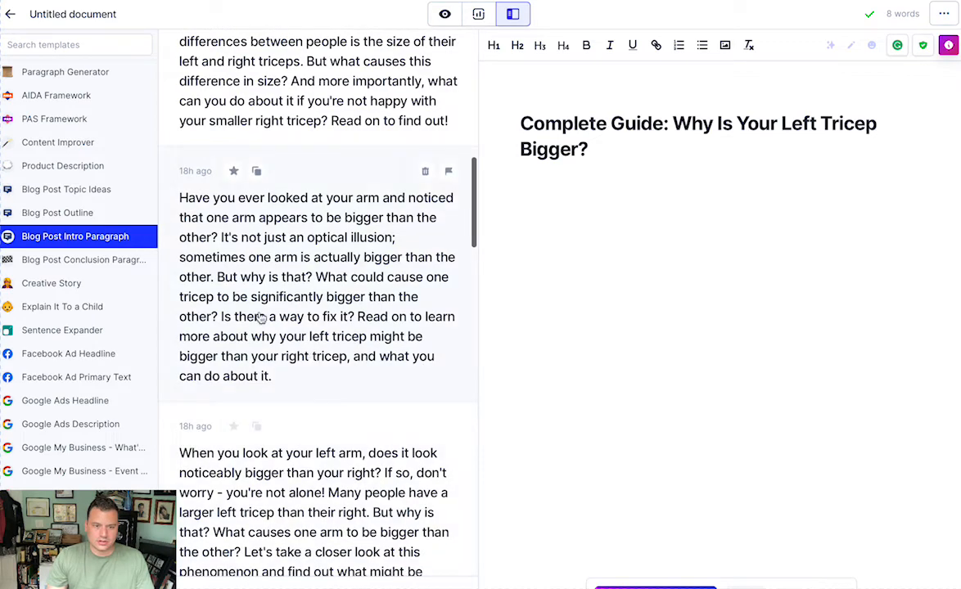
scroll(261, 318, "down", 2)
scroll(260, 317, "down", 2)
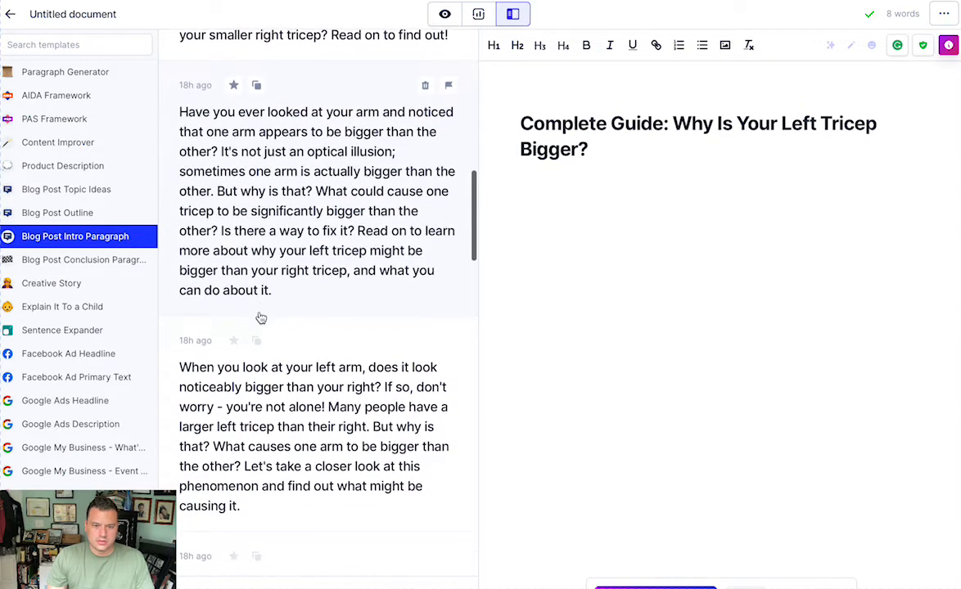
scroll(260, 317, "up", 1)
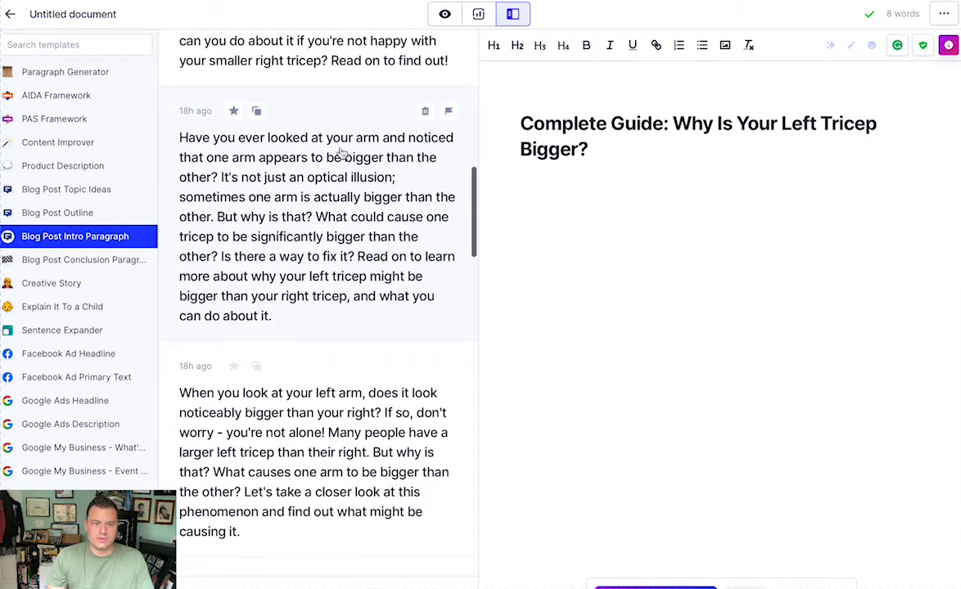
scroll(339, 153, "up", 1)
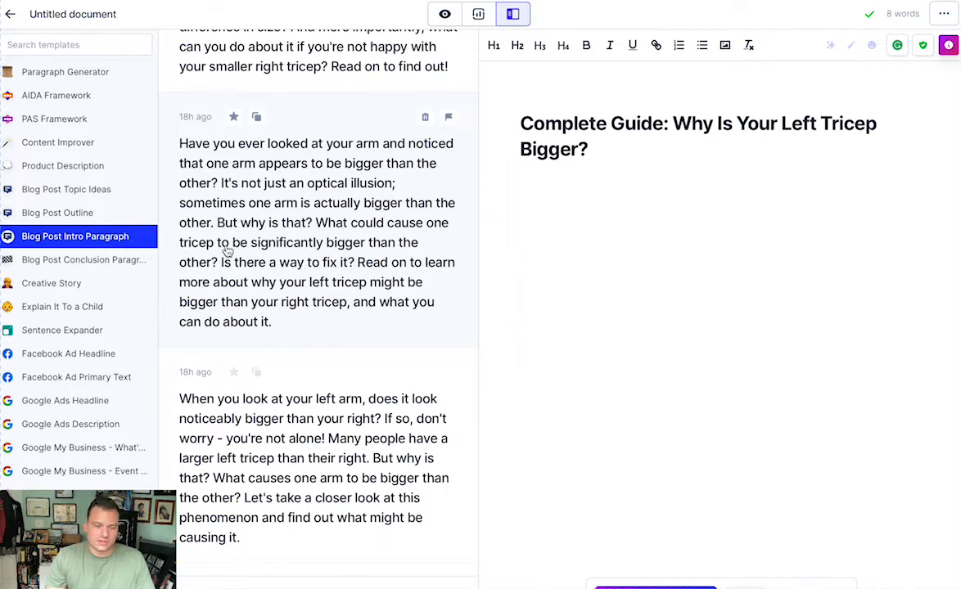
left_click(256, 117)
left_click(627, 153)
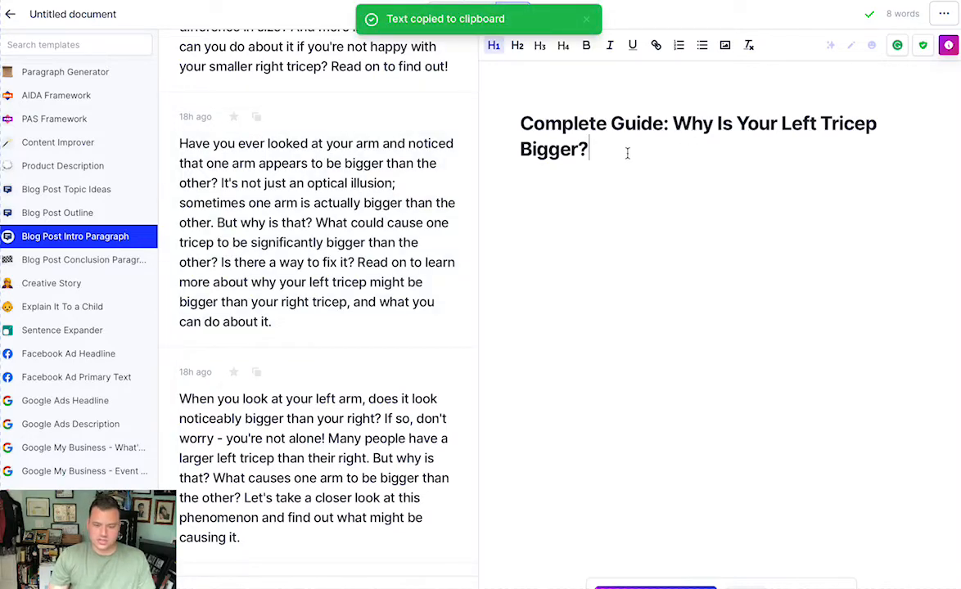
key("Return")
key("ctrl+v")
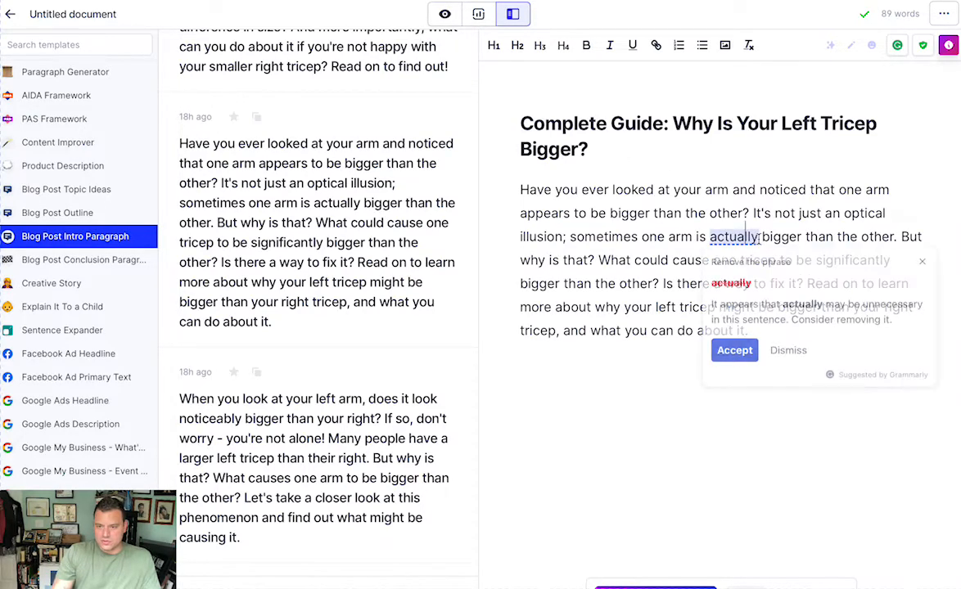
Step: Accept the Grammarly suggestion to remove the word "actually" from the intro paragraph
left_click_drag(756, 237, 709, 237)
left_click(722, 345)
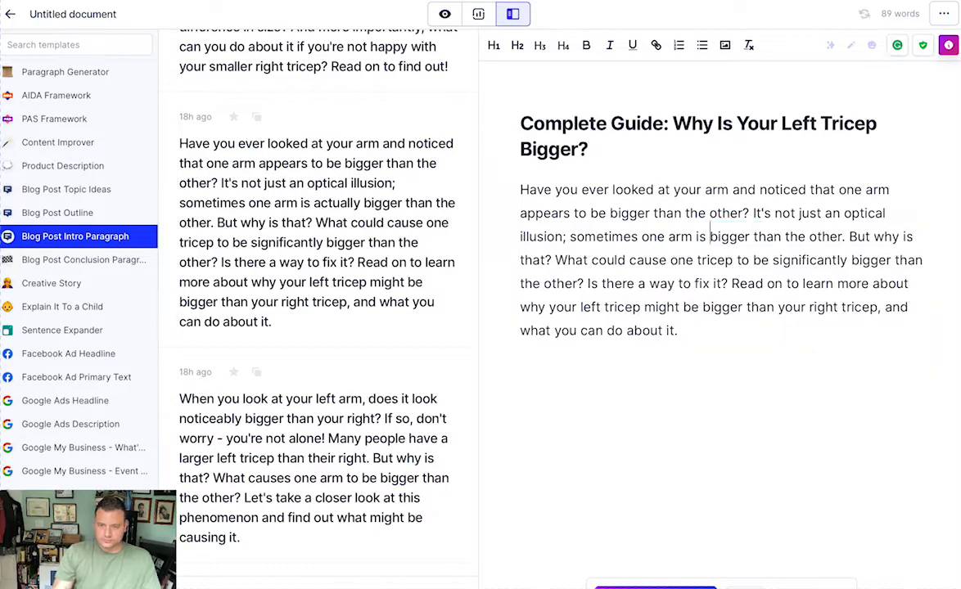
Step: Split the intro so "Read on to learn more" starts its own paragraph, with an empty line below the intro
left_click(717, 331)
key("Return")
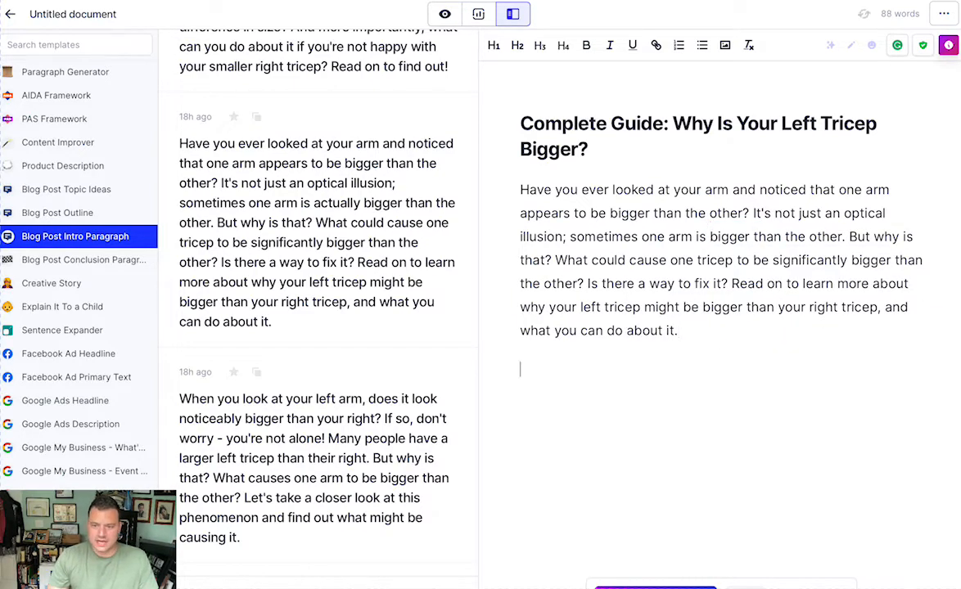
left_click(731, 283)
key("Return")
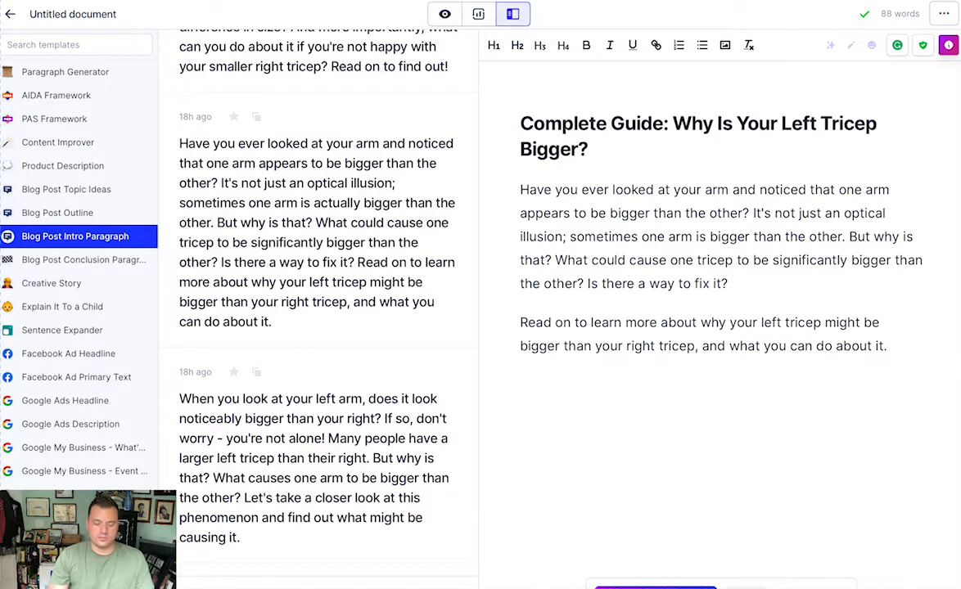
Step: Add the line "Answer To The Question Why is Your Left Tricep Bigger:" below the intro, followed by a new line
type("Answer To The")
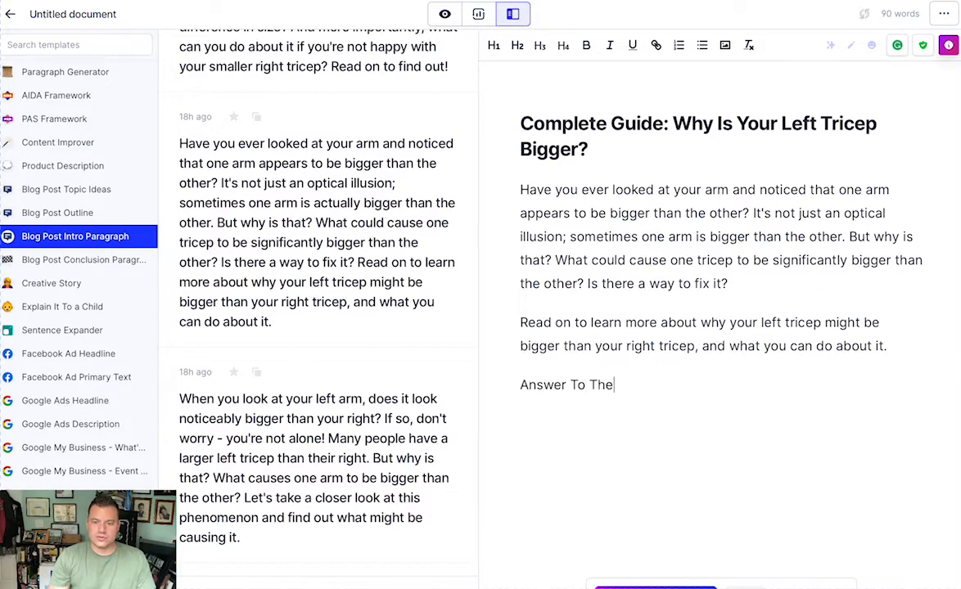
type(" Question ")
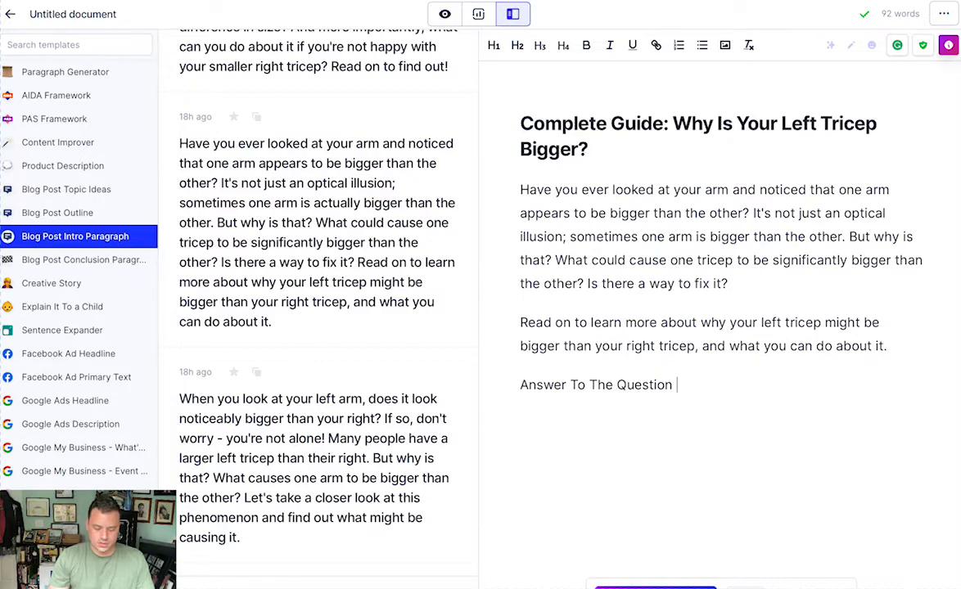
type(" Why ")
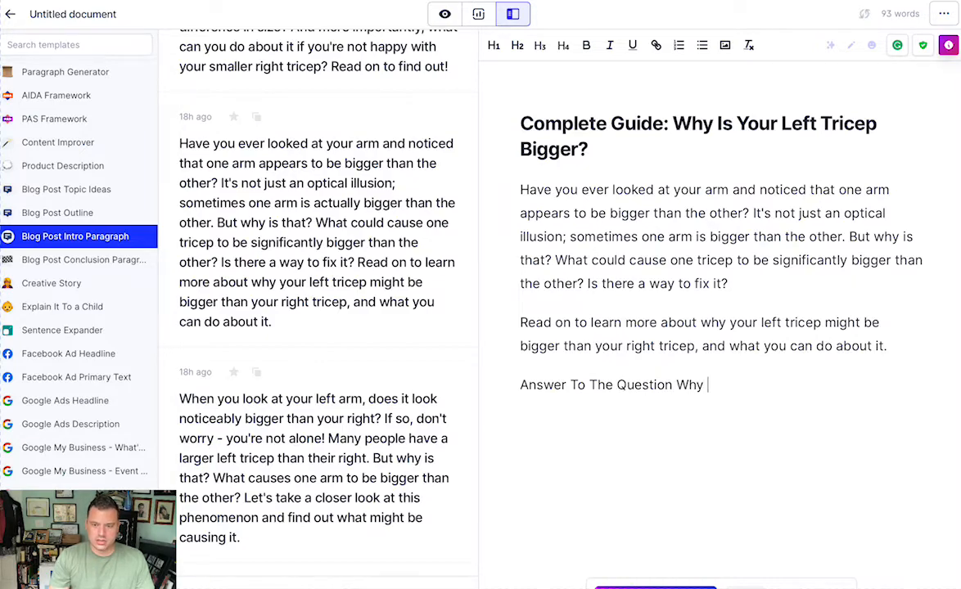
type("is Your Left T")
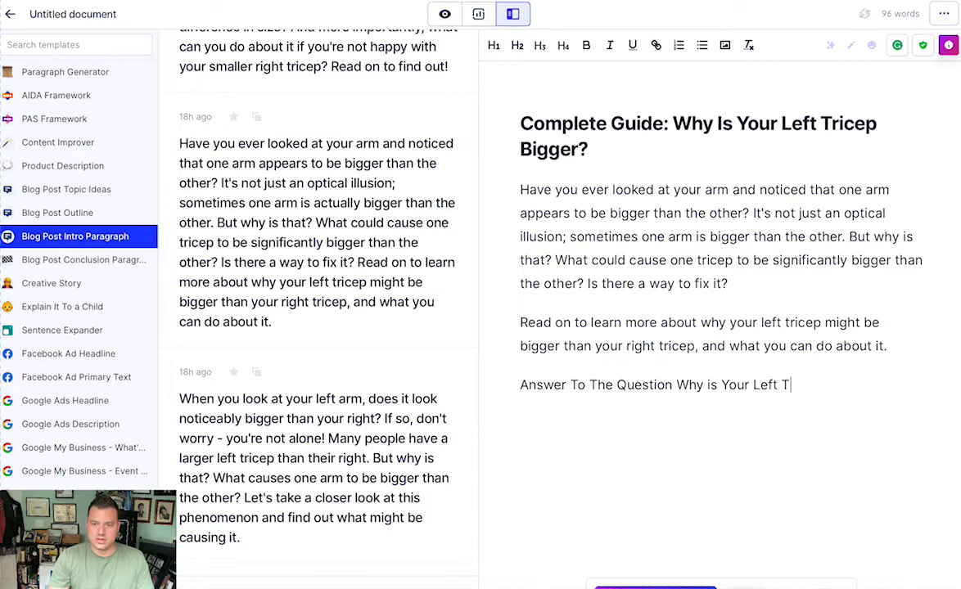
type("ricep Bigger:")
key("Return")
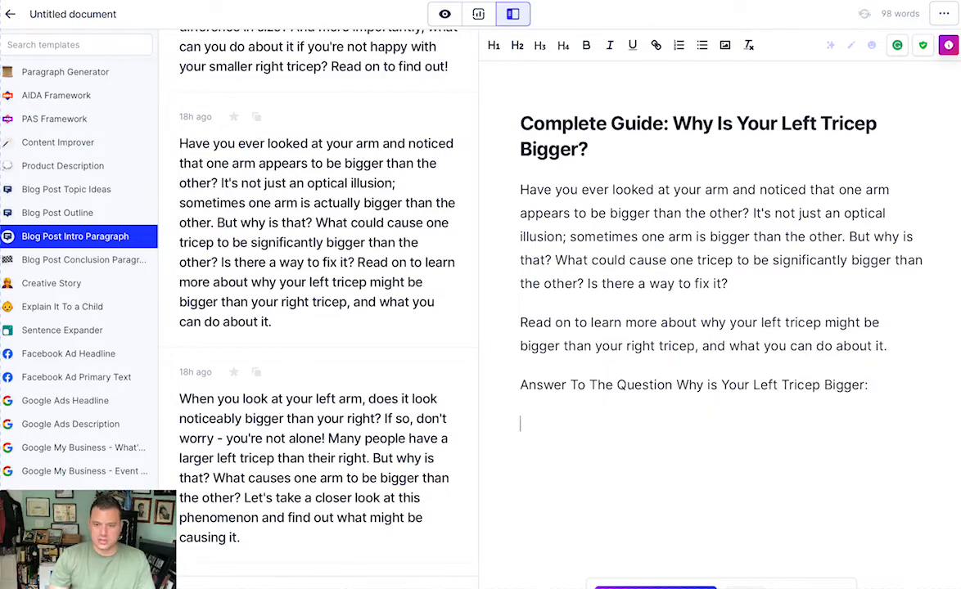
Step: Format the "Answer To The Question" line as an H2 heading and place the cursor on the line below it
left_click_drag(898, 397, 510, 384)
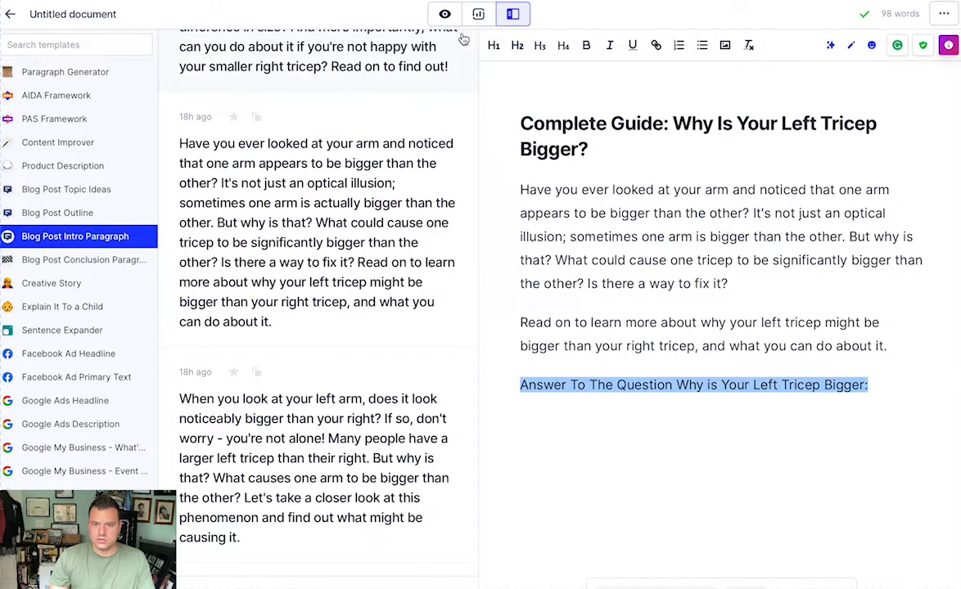
left_click(517, 46)
double_click(563, 123)
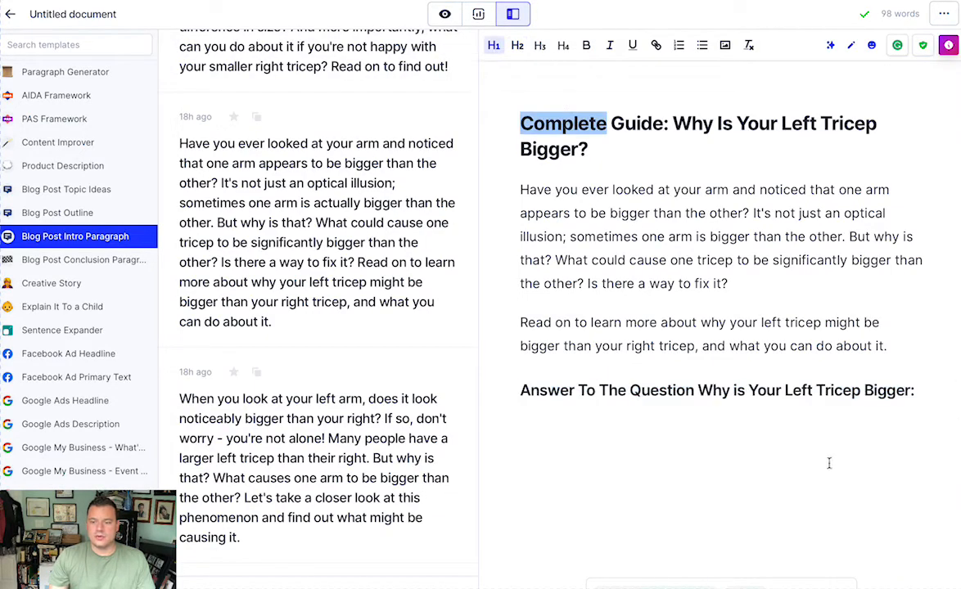
left_click(930, 397)
key("Return")
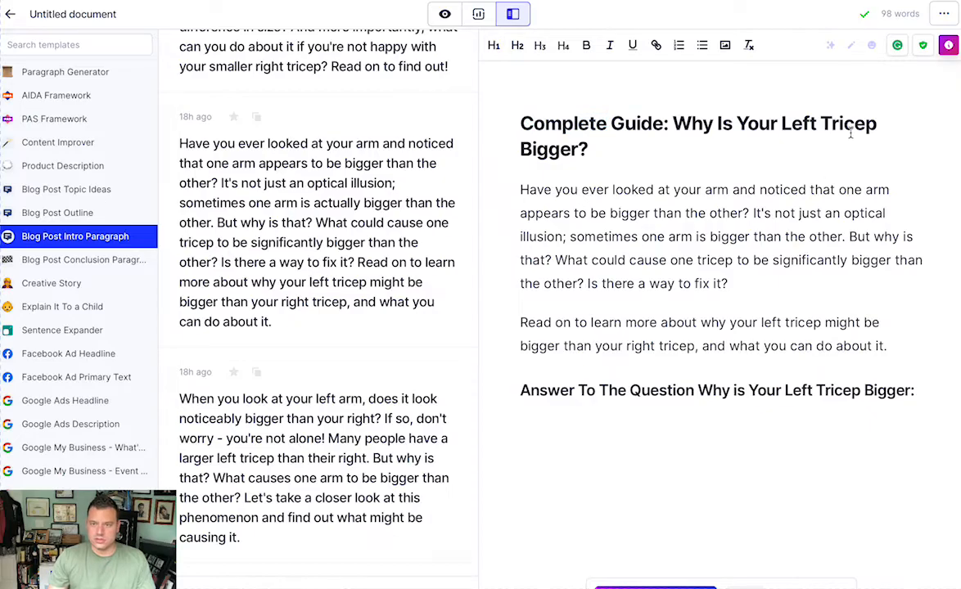
Step: Switch to the Google results and open the Quora thread about a left bicep and tricep smaller than the right
left_click(769, 1)
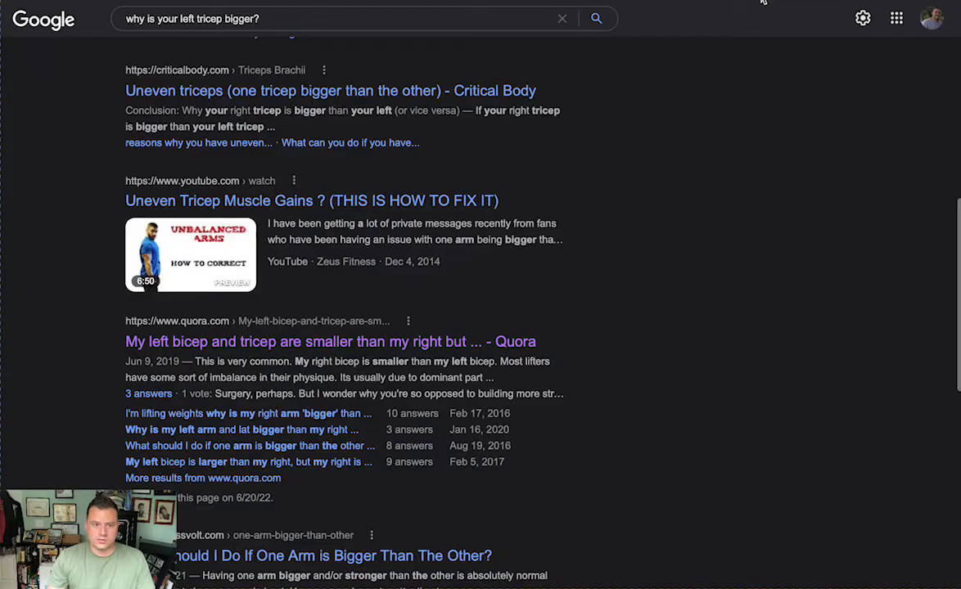
scroll(193, 283, "down", 1)
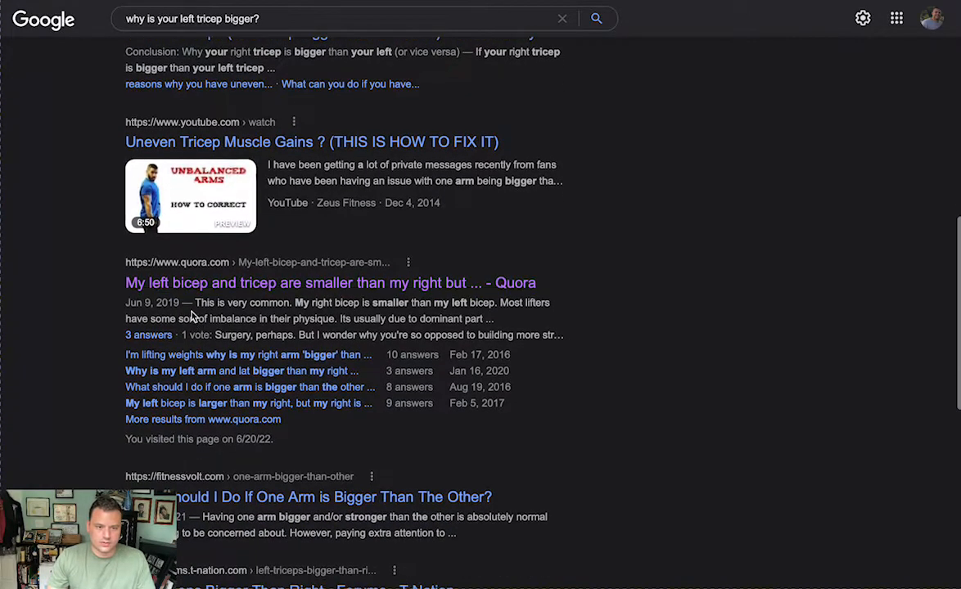
left_click(190, 282)
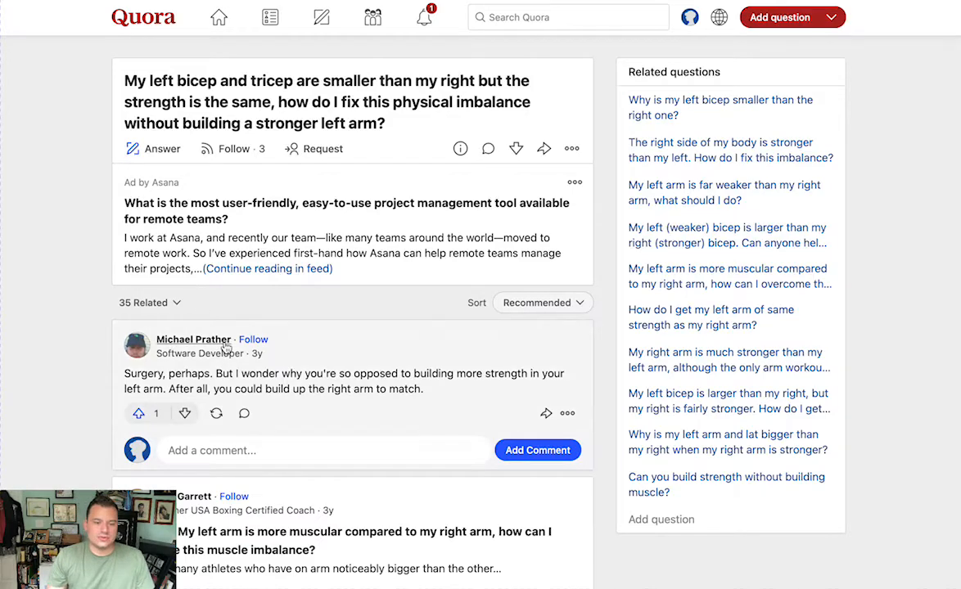
Step: Expand the related Quora answer about a left arm more muscular than the right and read its causes and exercise advice
scroll(369, 314, "down", 5)
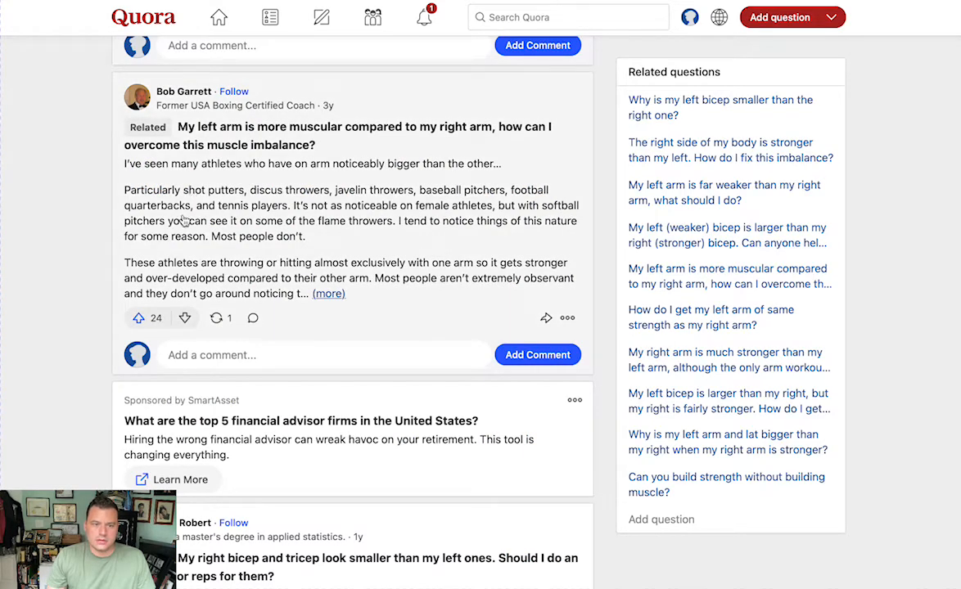
scroll(165, 231, "down", 1)
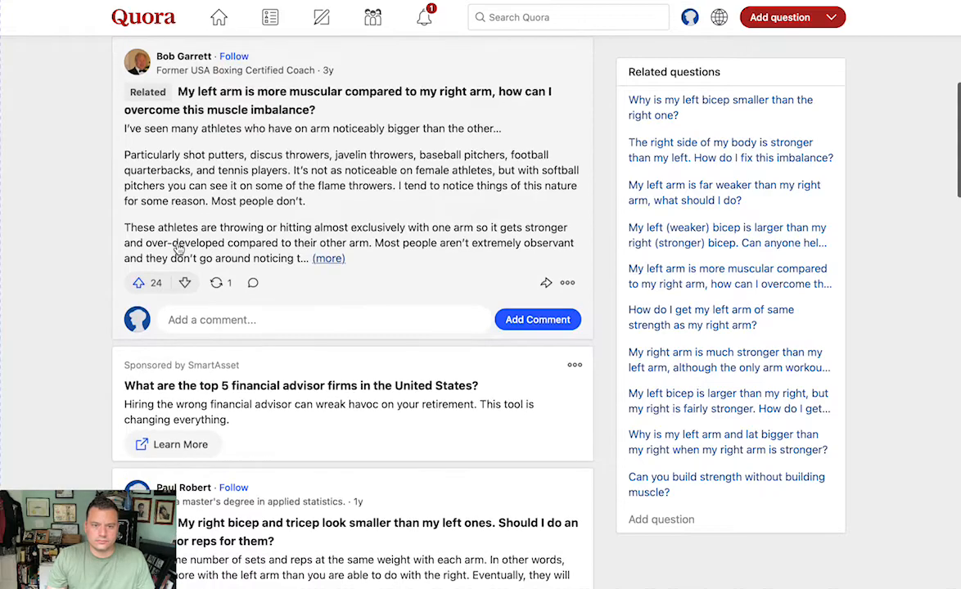
left_click(329, 259)
scroll(316, 262, "down", 1)
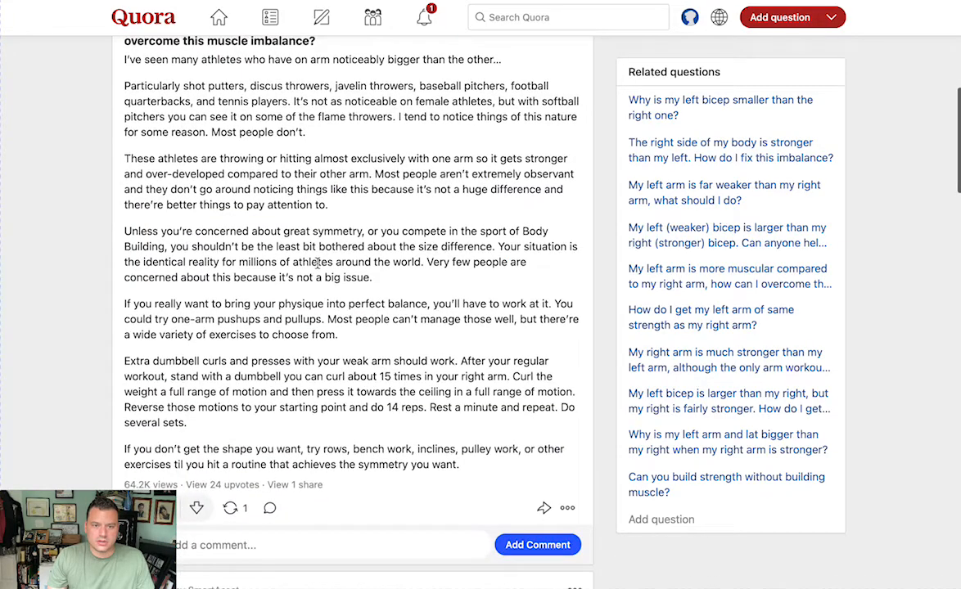
scroll(318, 263, "down", 1)
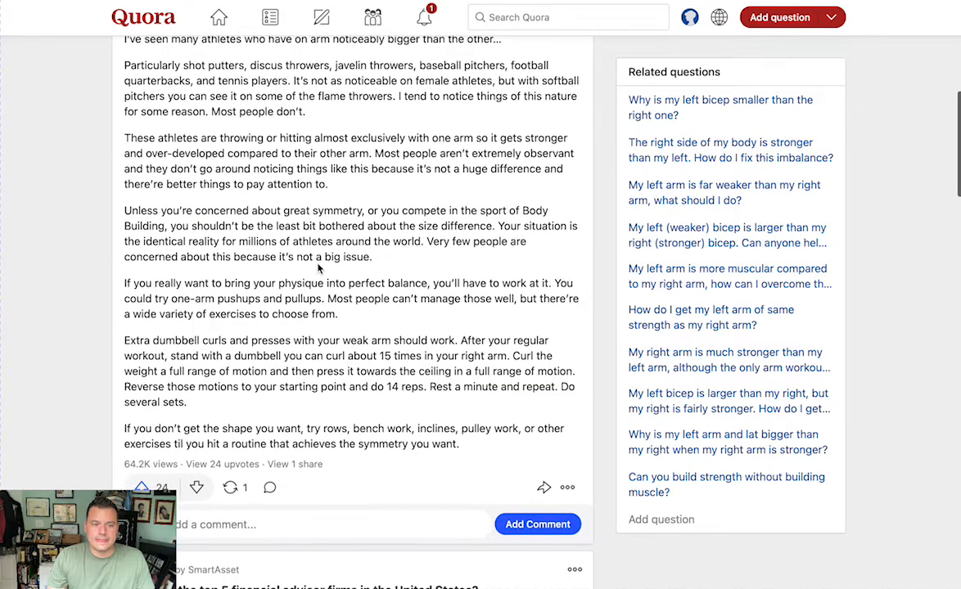
scroll(319, 268, "down", 1)
scroll(317, 265, "down", 1)
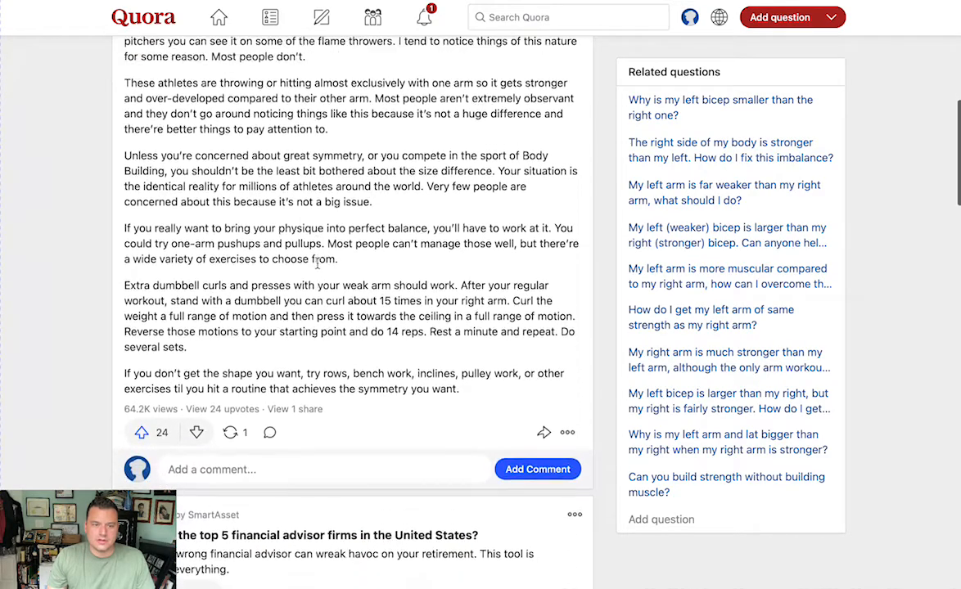
scroll(317, 262, "up", 3)
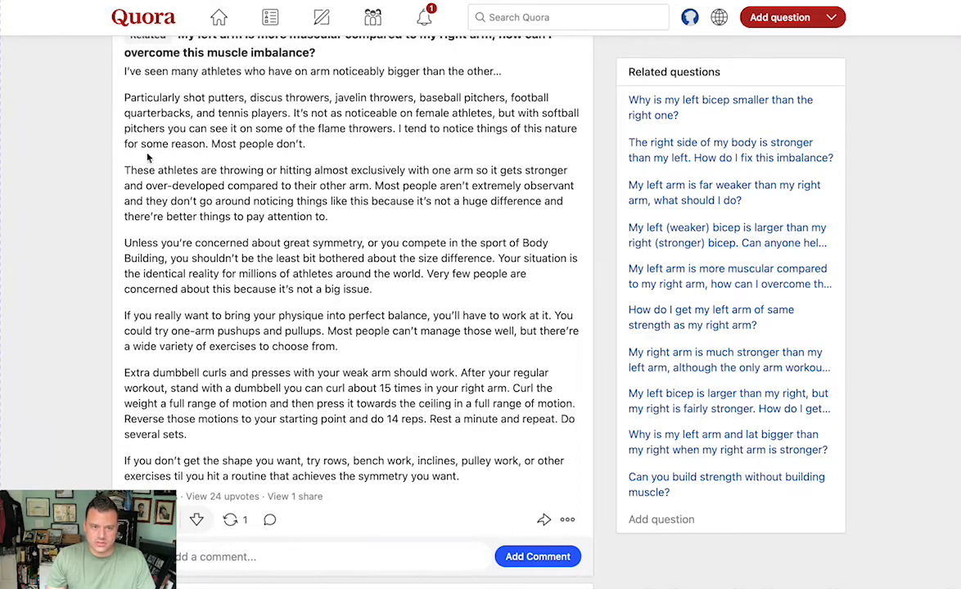
Step: Review the remaining Quora answers for causes of uneven arm size and ways to correct the imbalance
scroll(171, 201, "down", 7)
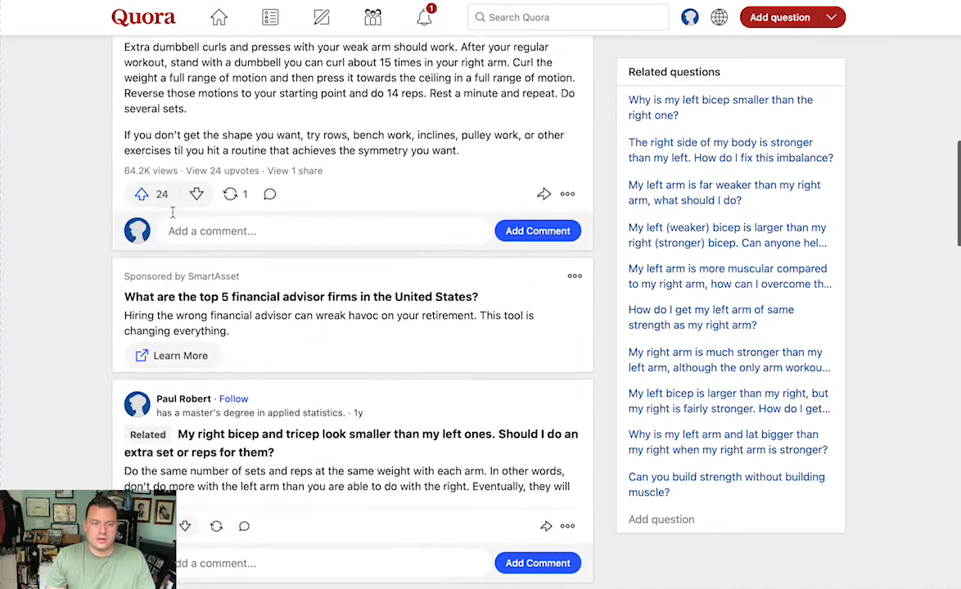
scroll(173, 219, "down", 1)
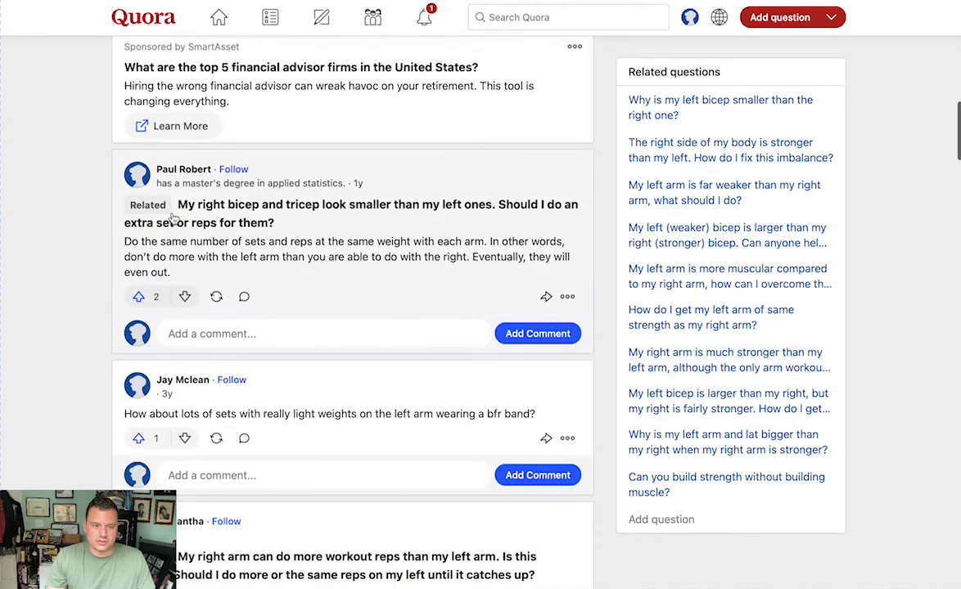
scroll(168, 216, "down", 2)
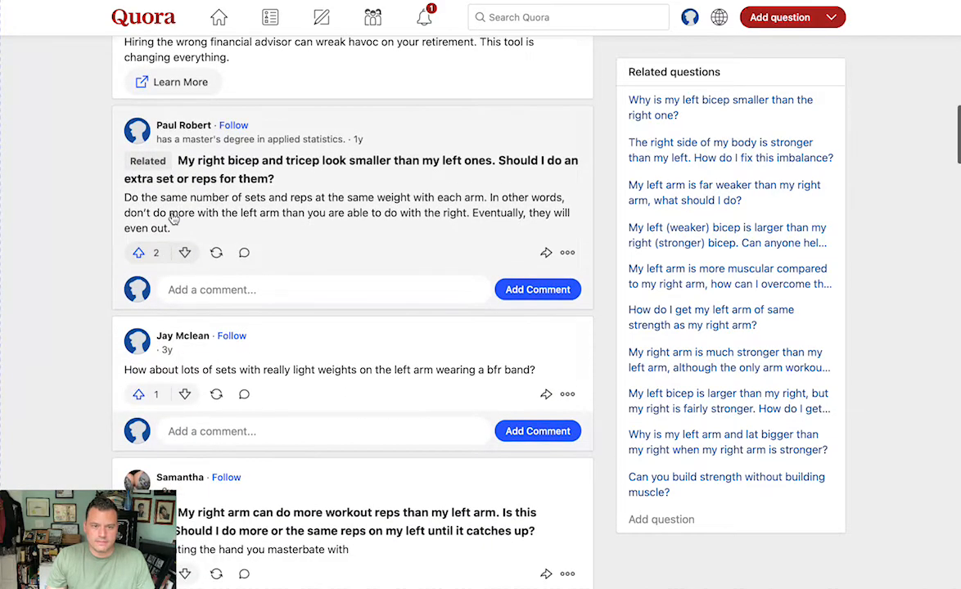
scroll(158, 215, "down", 4)
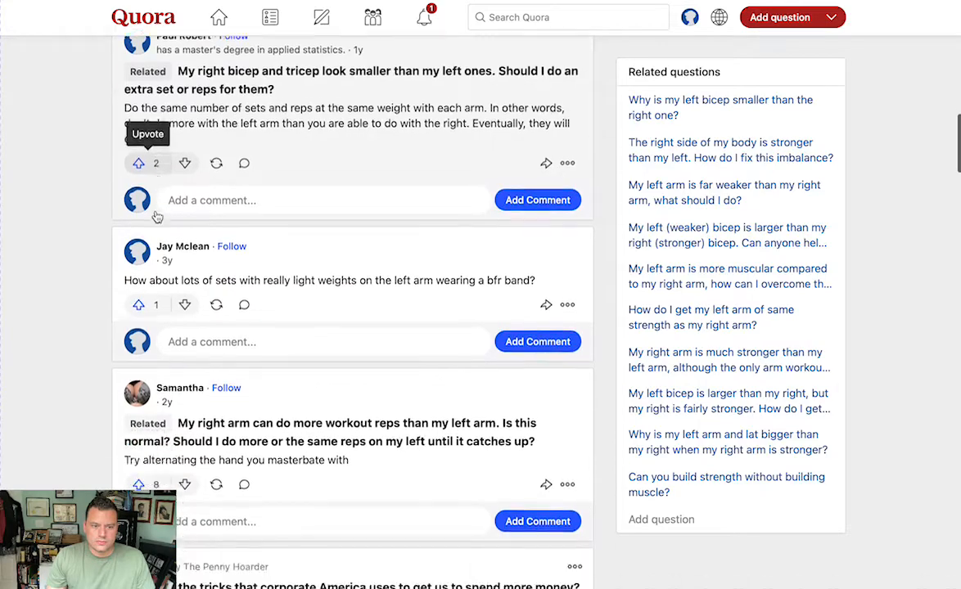
scroll(156, 214, "down", 8)
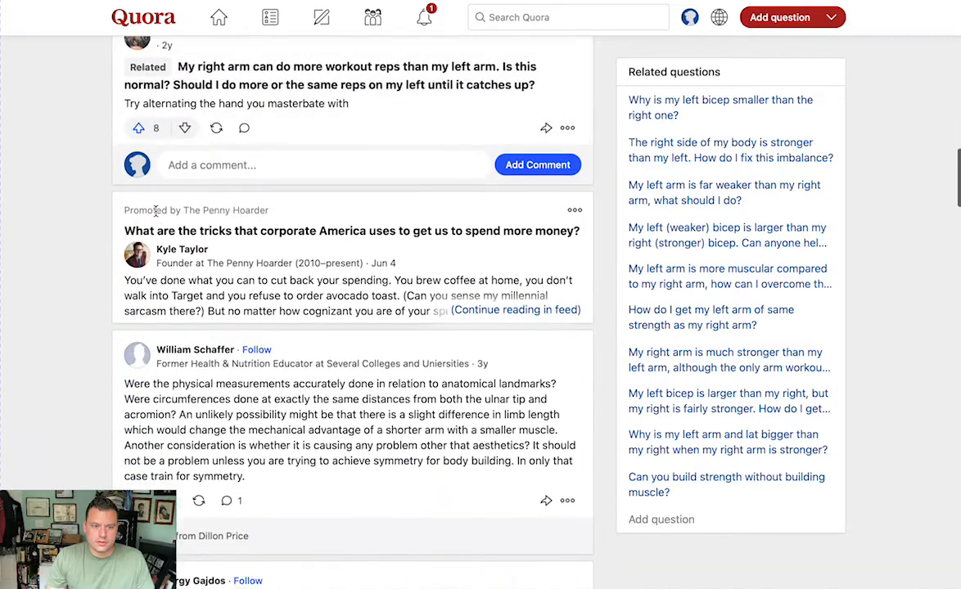
scroll(155, 213, "down", 9)
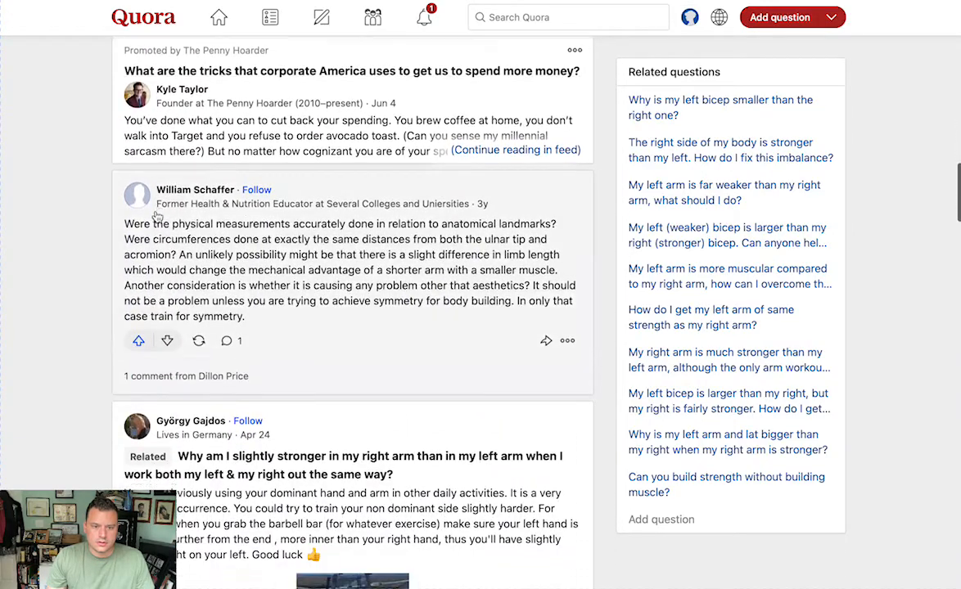
scroll(158, 214, "down", 1)
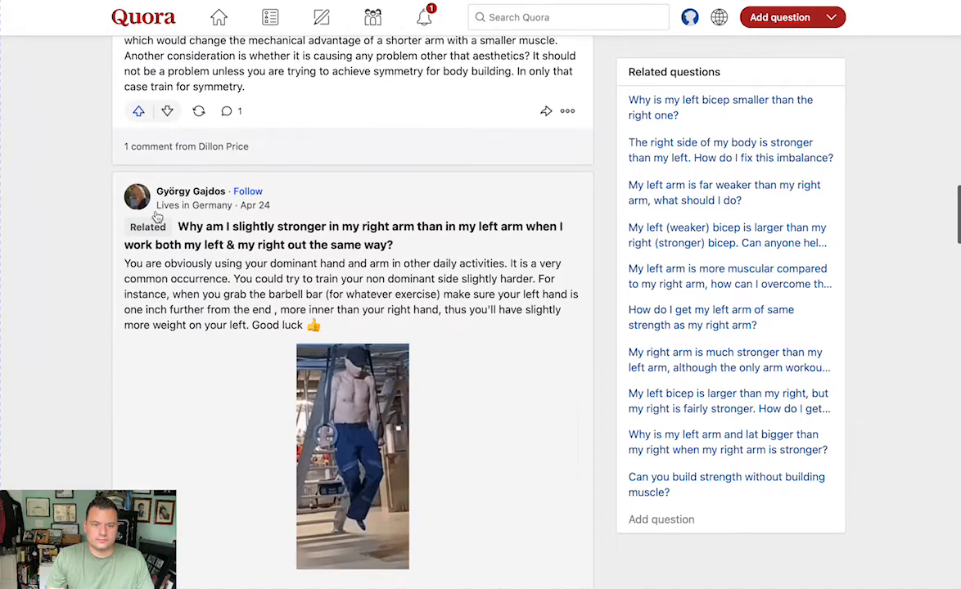
scroll(156, 215, "down", 3)
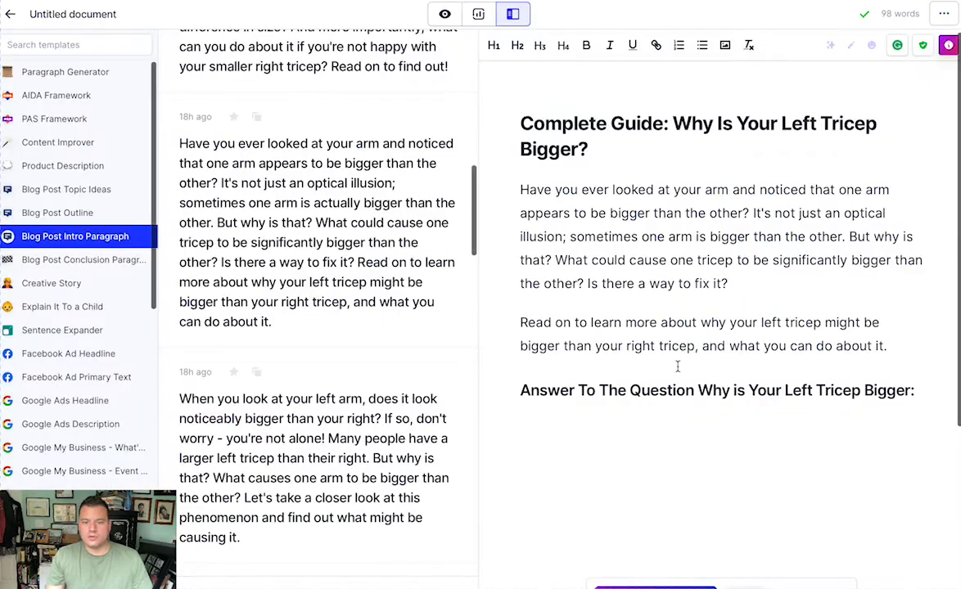
Step: Write under the answer heading: "There are a few different reasons why your left tricep may be bigger than your right. Below we will go over a few of them:"
scroll(678, 365, "down", 1)
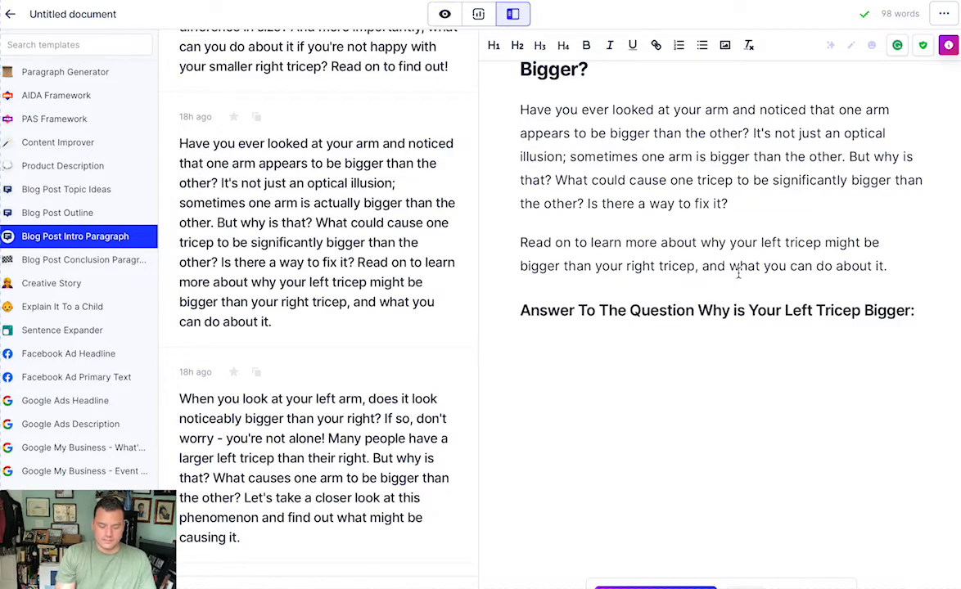
type("There are ")
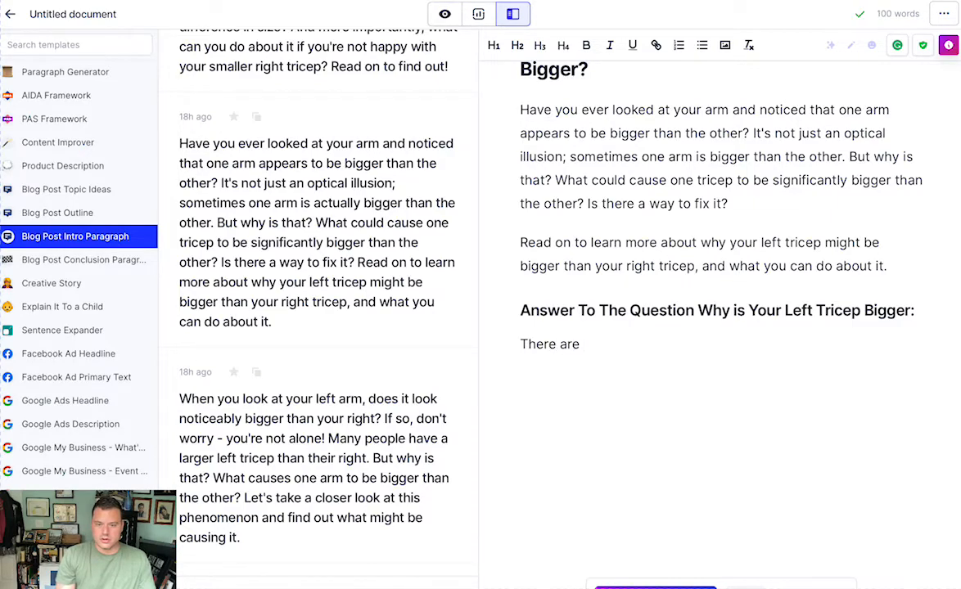
type("a few different r")
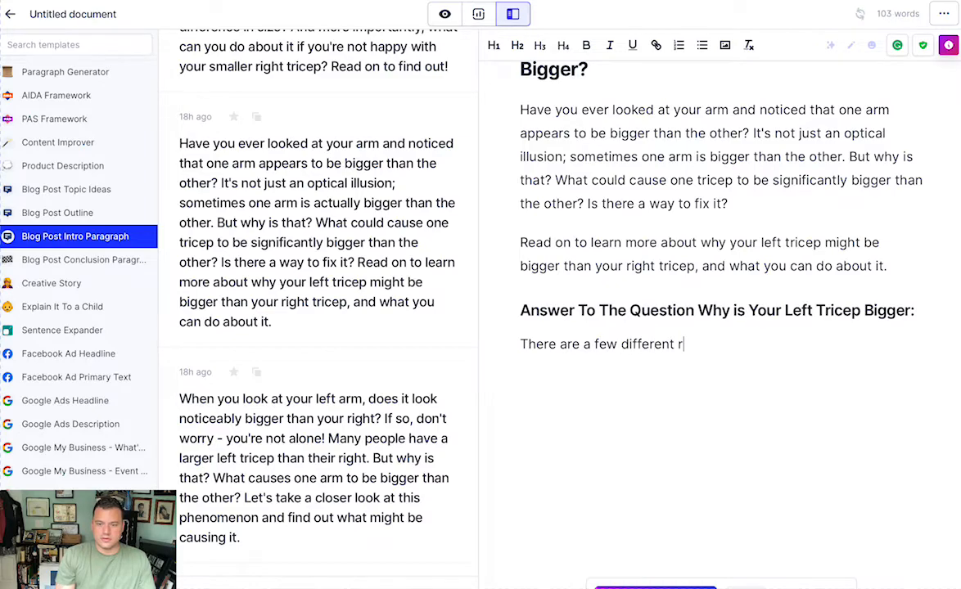
type("easons why your le")
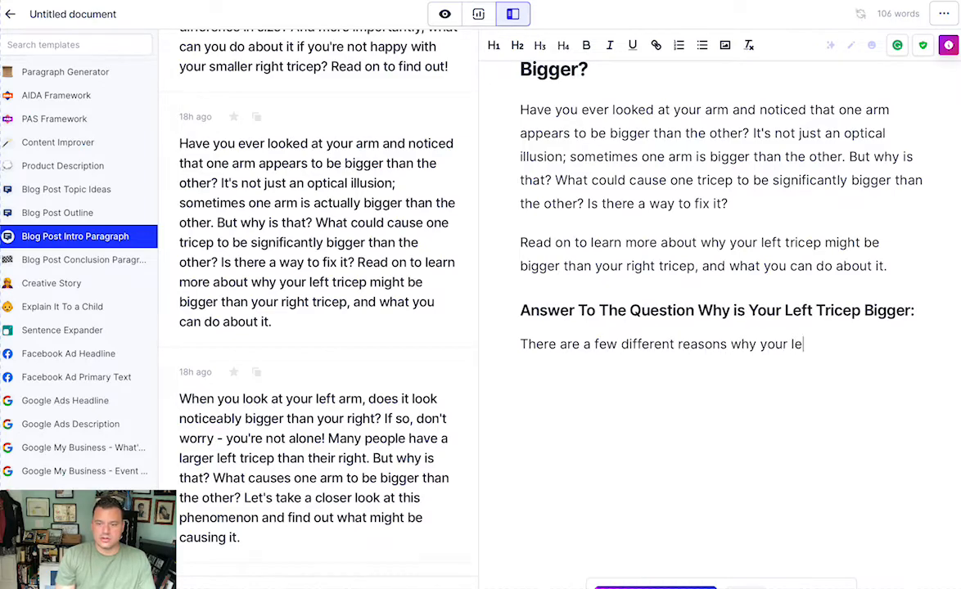
type("ft trci")
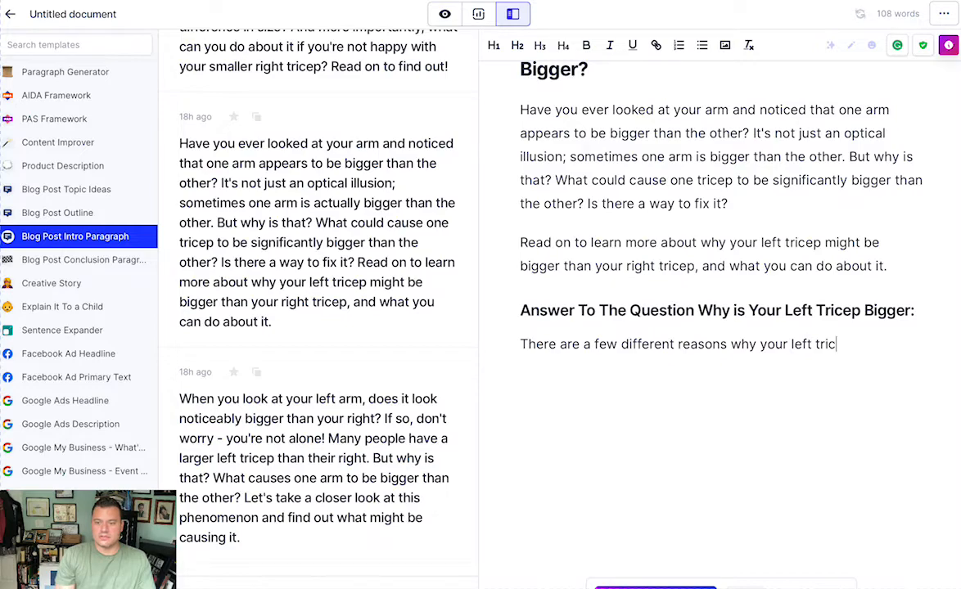
type("ep may be be")
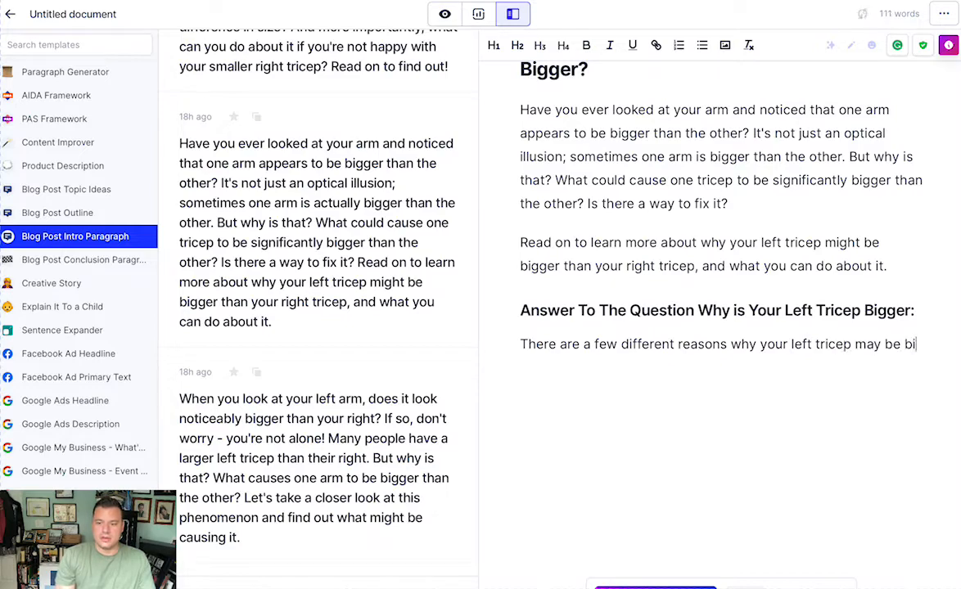
type("gger than your r")
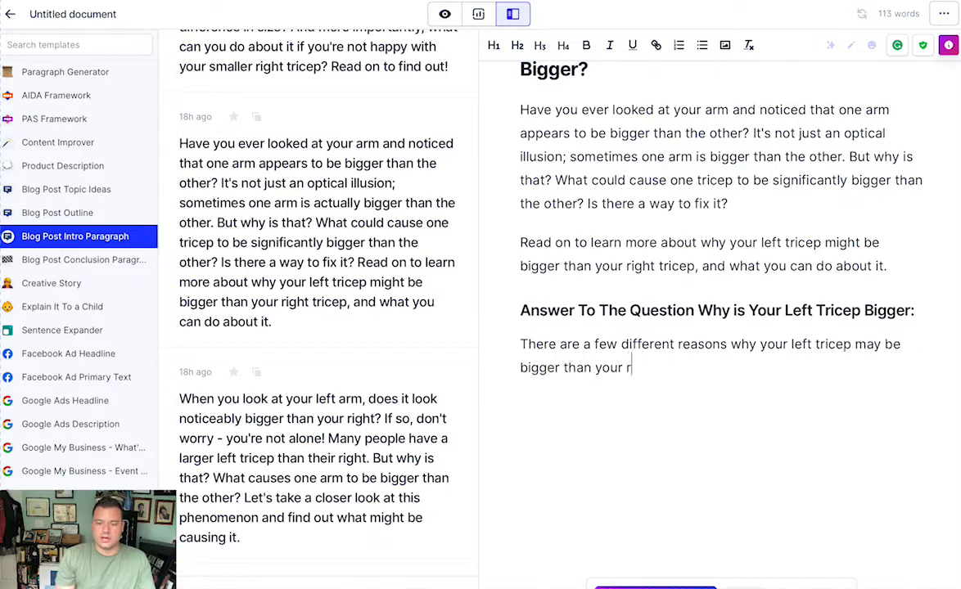
type("ight. Below ")
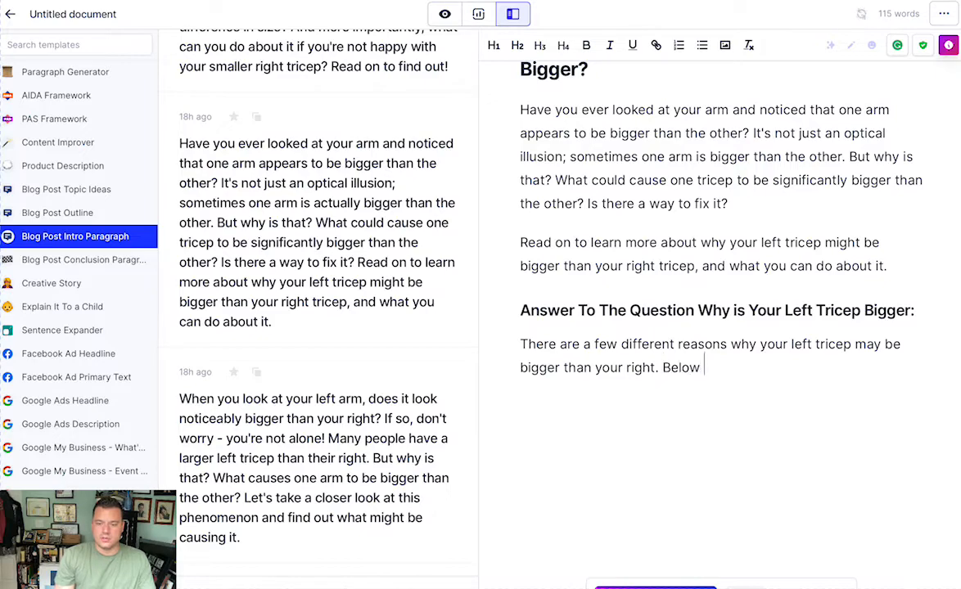
type("we will go over a")
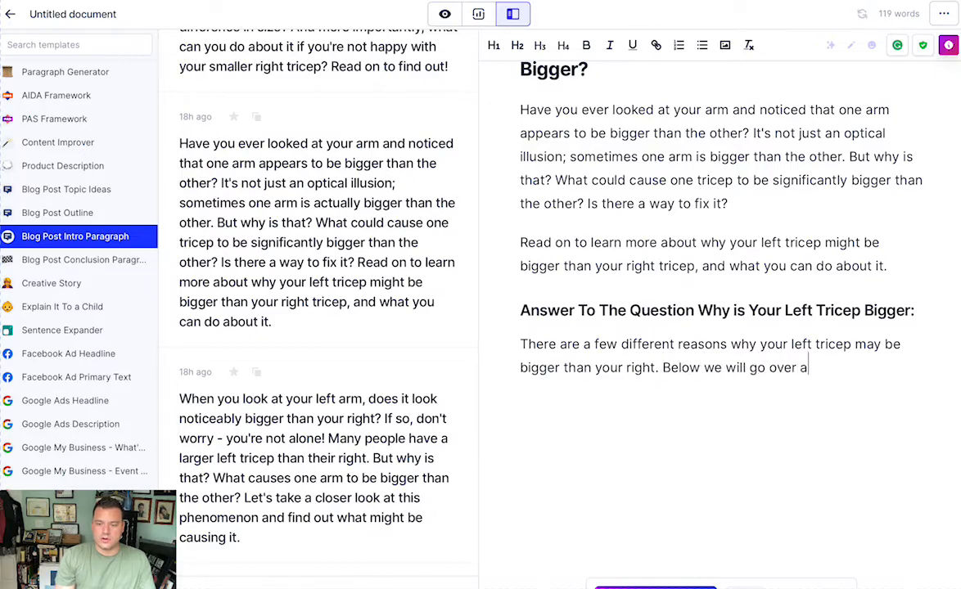
type(" few of them:")
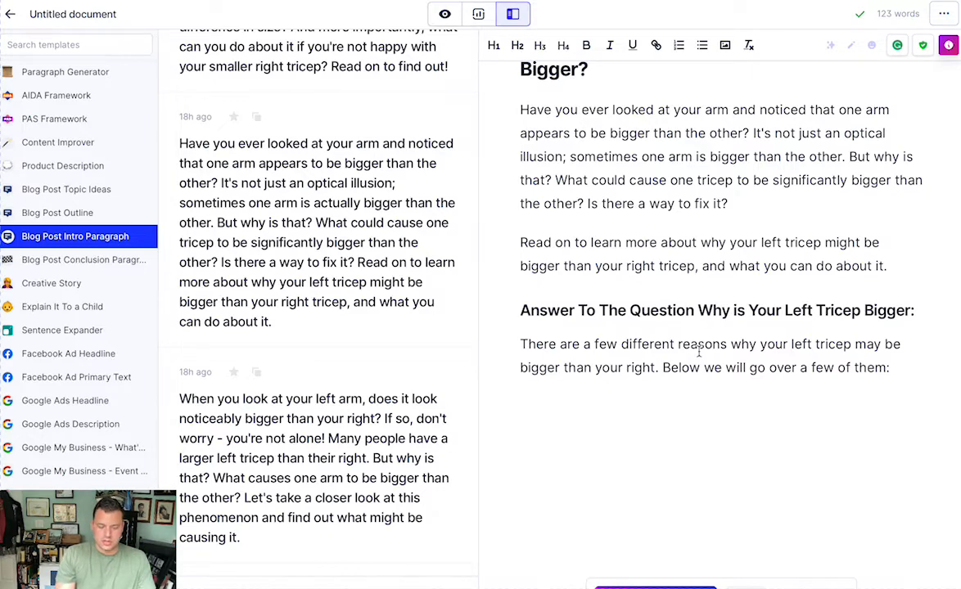
Step: Add a "Dominant Hand" line below the lead-in, format it as an H3 heading and start a line under it
type("Domin")
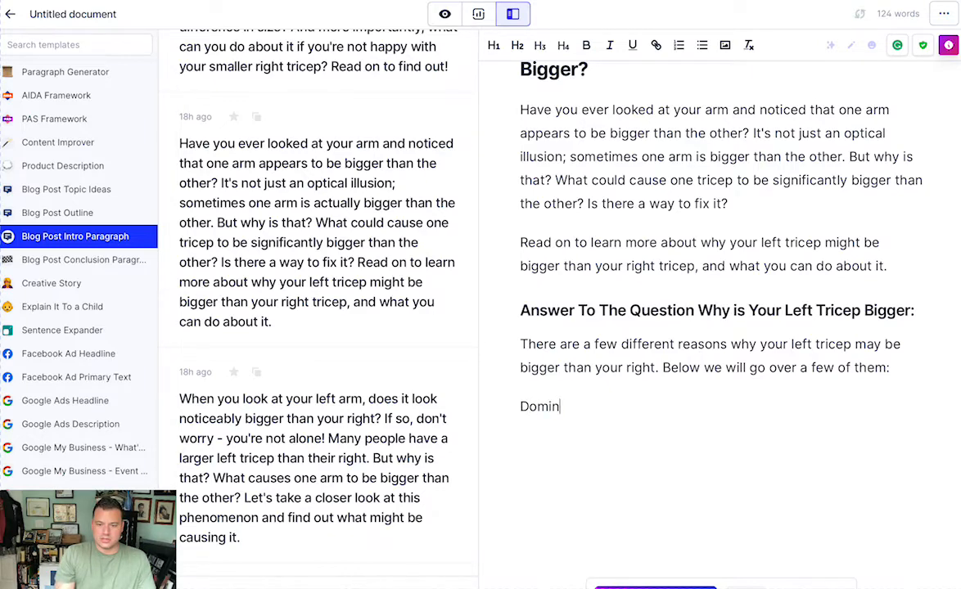
type("ant HAn")
key("BackSpace")
key("BackSpace")
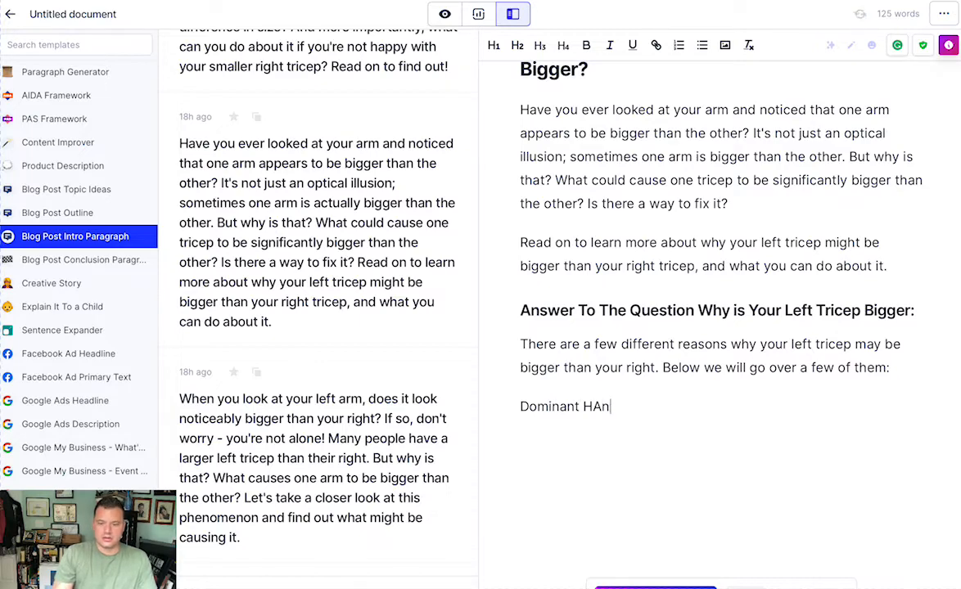
type("and")
left_click_drag(633, 406, 515, 406)
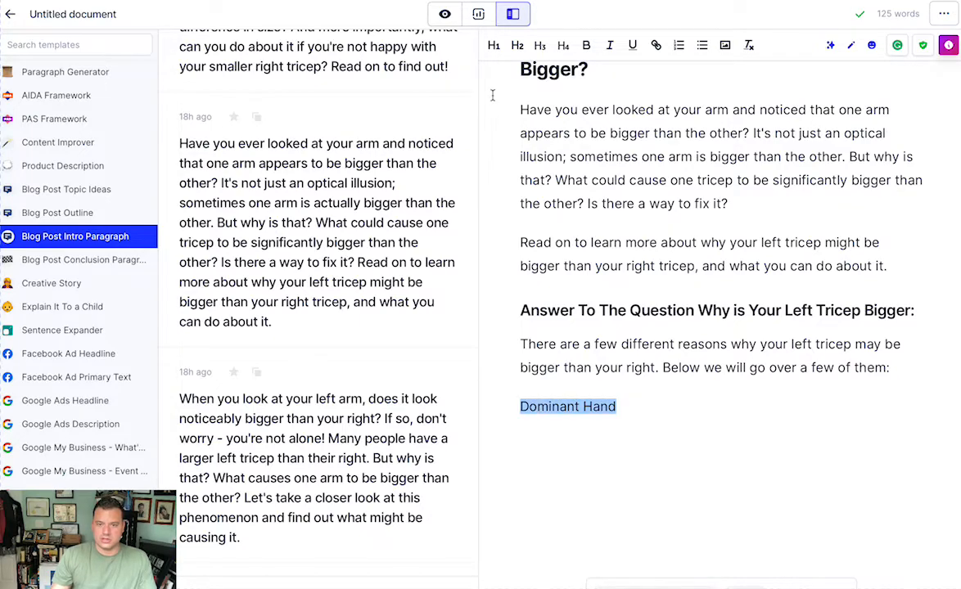
left_click(539, 45)
key("End")
key("Return")
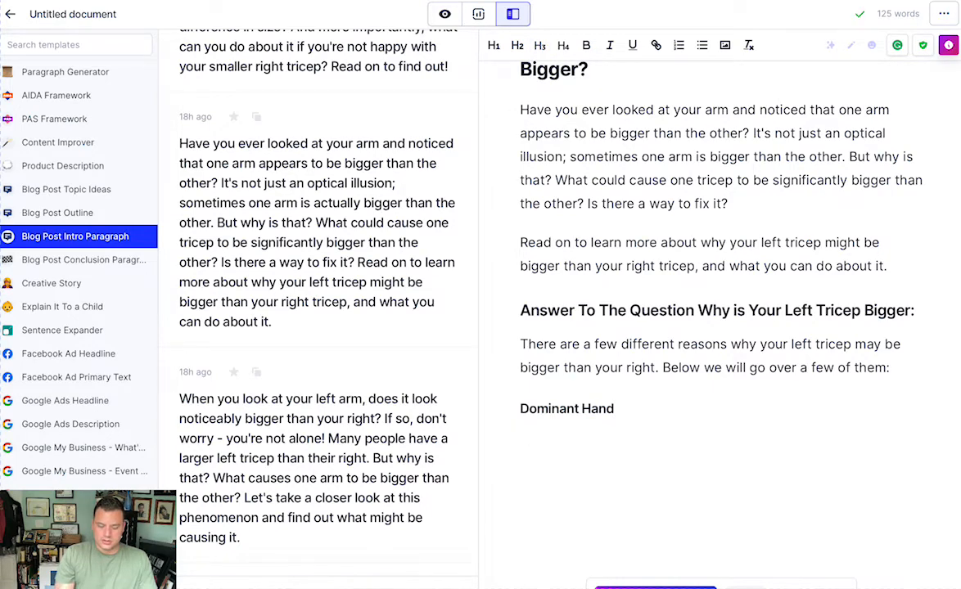
Step: Start the section with "Your dominant hand", let the AI continue the paragraph, and correct "right handed" to "right-handed"
type("Your dominant hand")
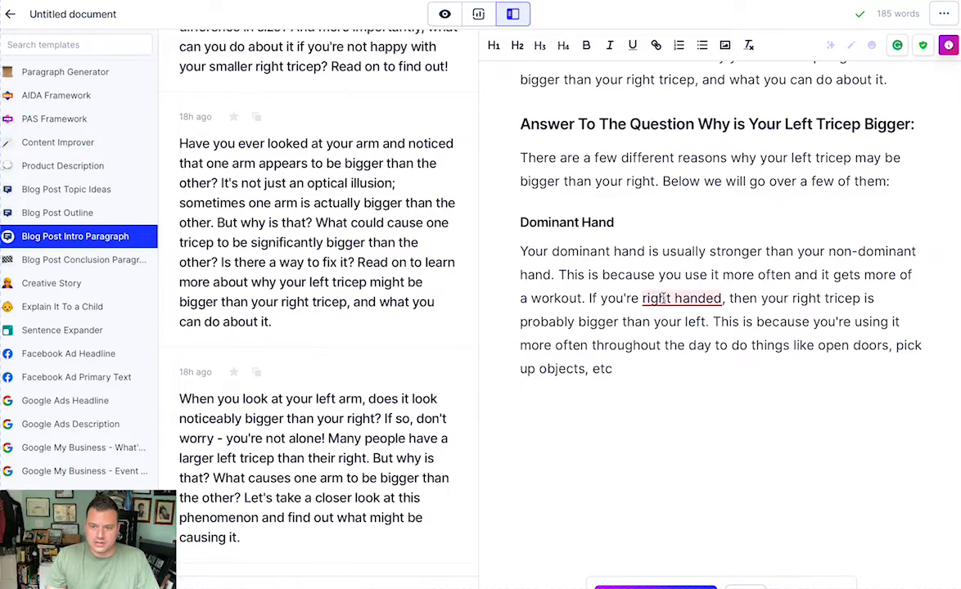
mouse_move(663, 300)
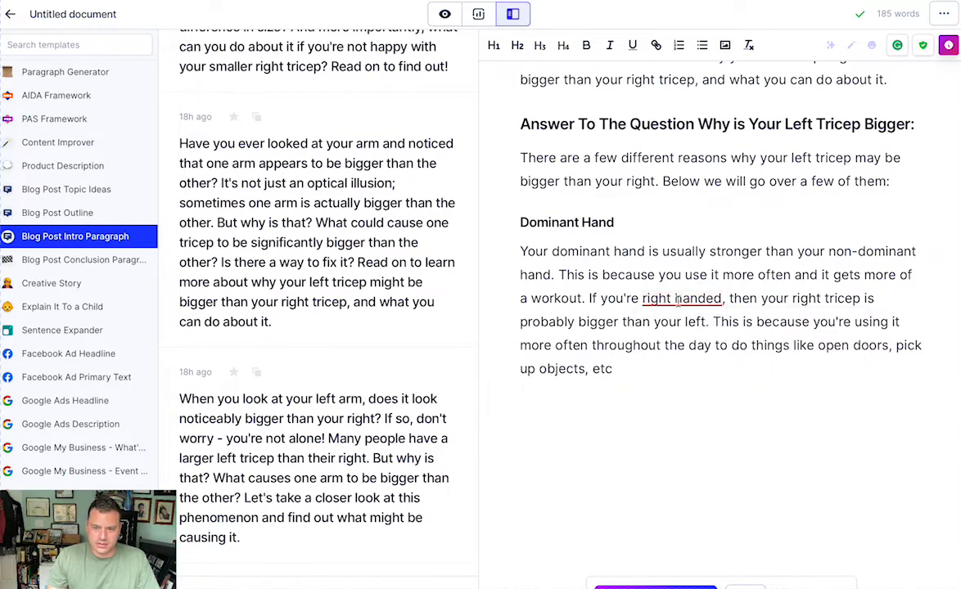
left_click(668, 412)
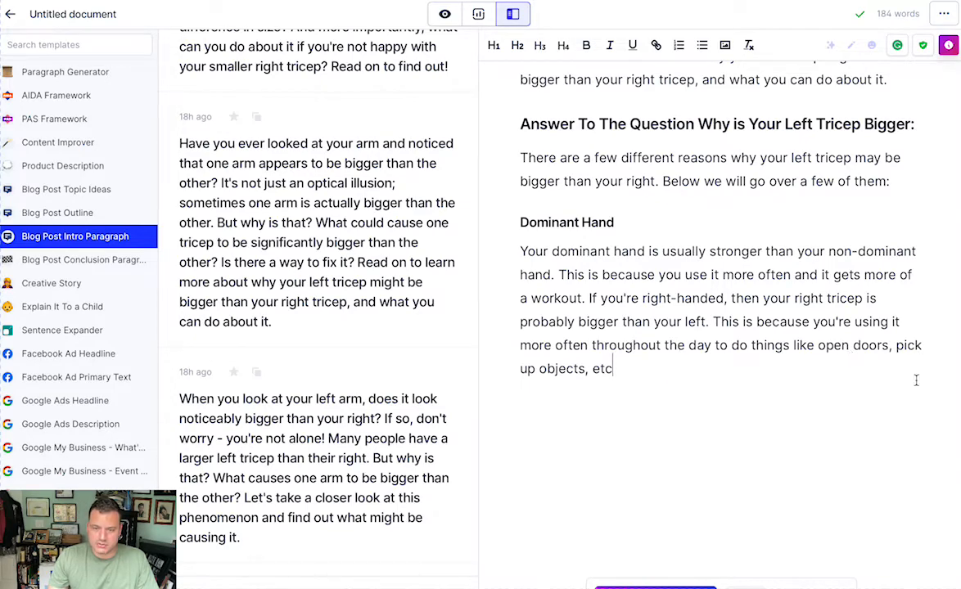
Step: Change the ending of the Dominant Hand paragraph to "draw, etc."
key("BackSpace")
key("BackSpace")
key("BackSpace")
type("draw,m")
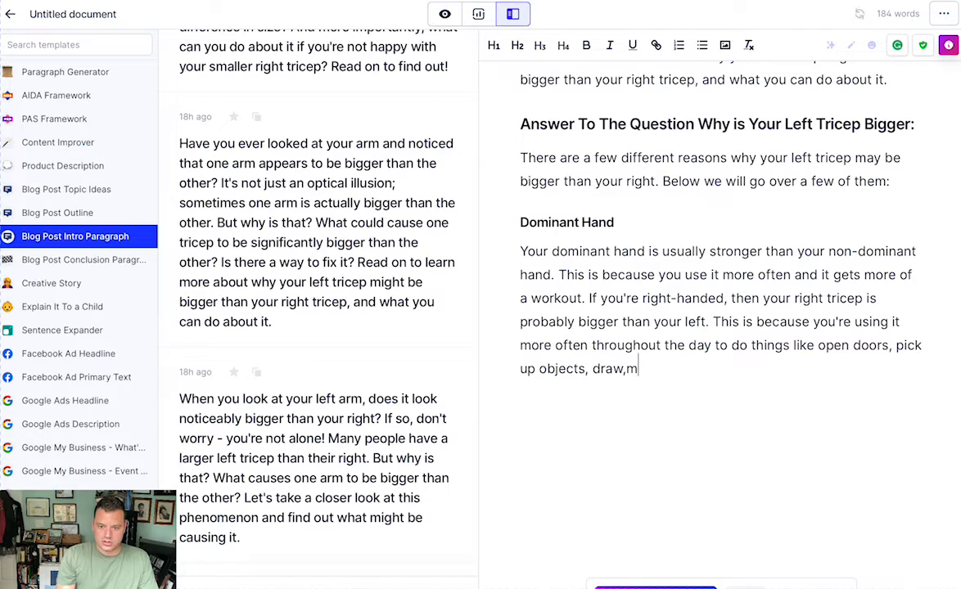
key("BackSpace")
type("etc.")
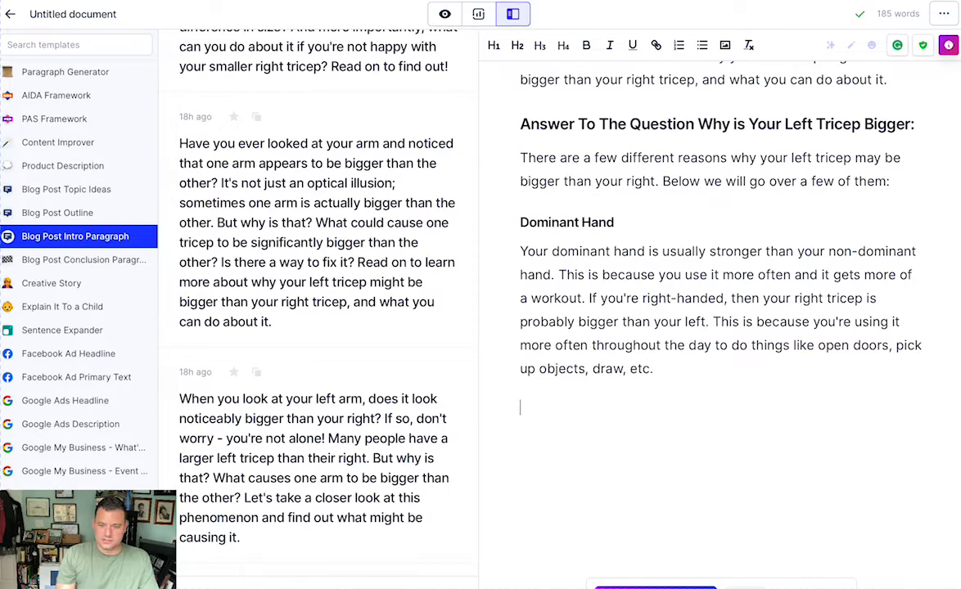
Step: Generate more text below the Dominant Hand paragraph with the AI, and delete its left-handed paragraph and the extra blank line
key("Return")
type("If you're left-handed, the")
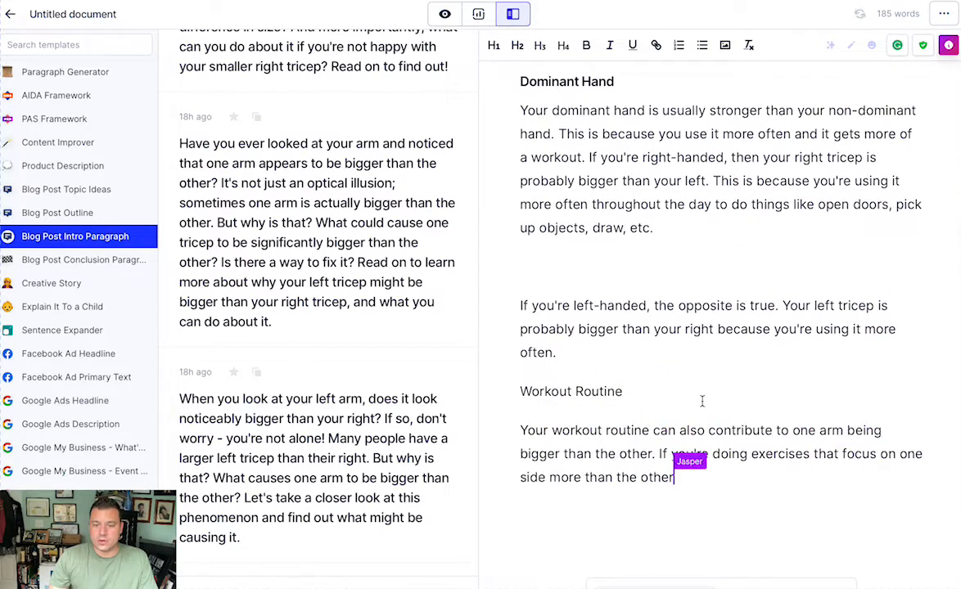
left_click_drag(573, 352, 510, 306)
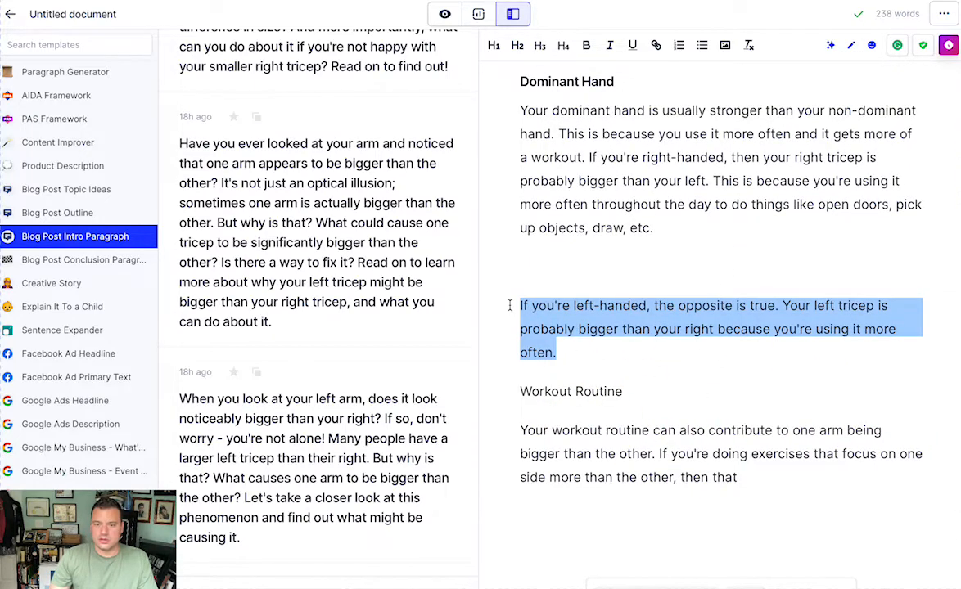
key("BackSpace")
key("BackSpace")
Step: Format the "Workout Routine" line as an H3 heading and let the AI continue the unfinished paragraph below it
left_click_drag(637, 268, 507, 267)
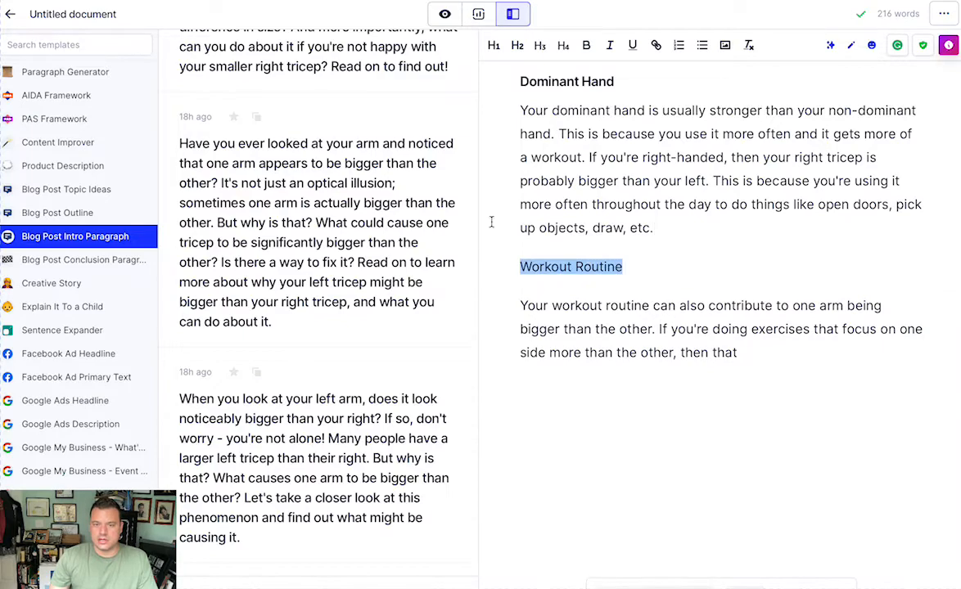
left_click(540, 45)
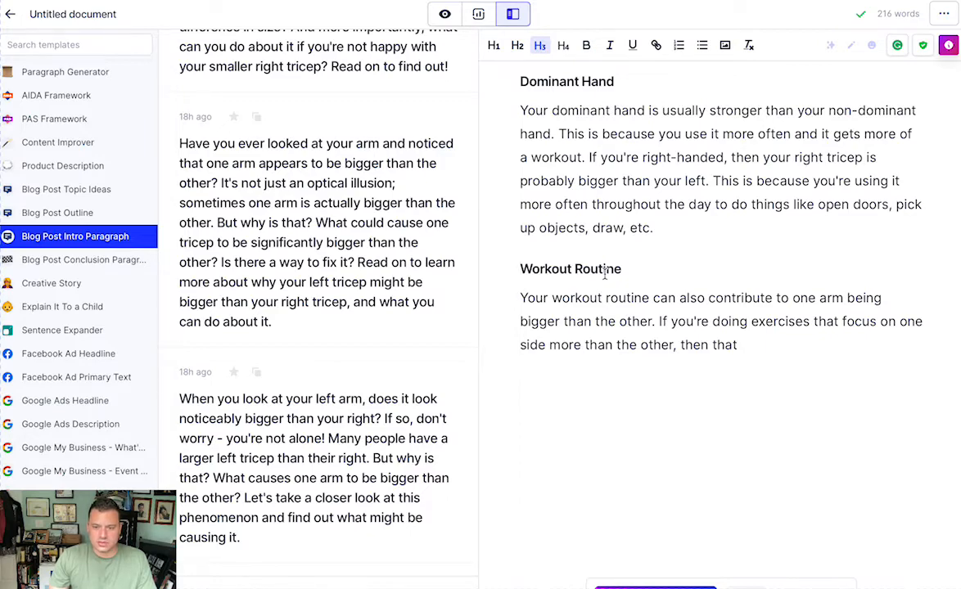
left_click(788, 340)
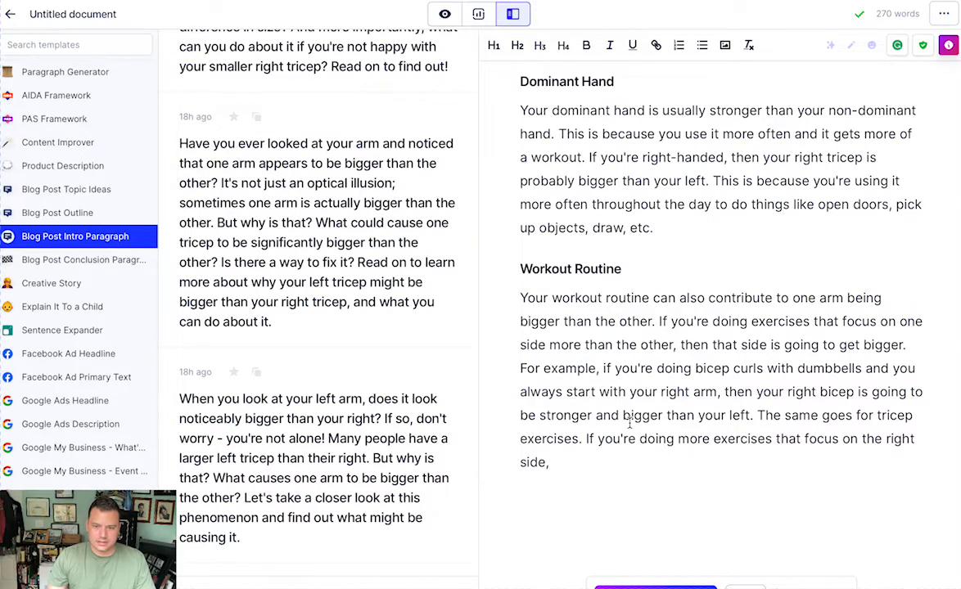
Step: Delete the AI-generated paragraph under the Workout Routine heading, keeping the heading
left_click_drag(625, 465, 488, 280)
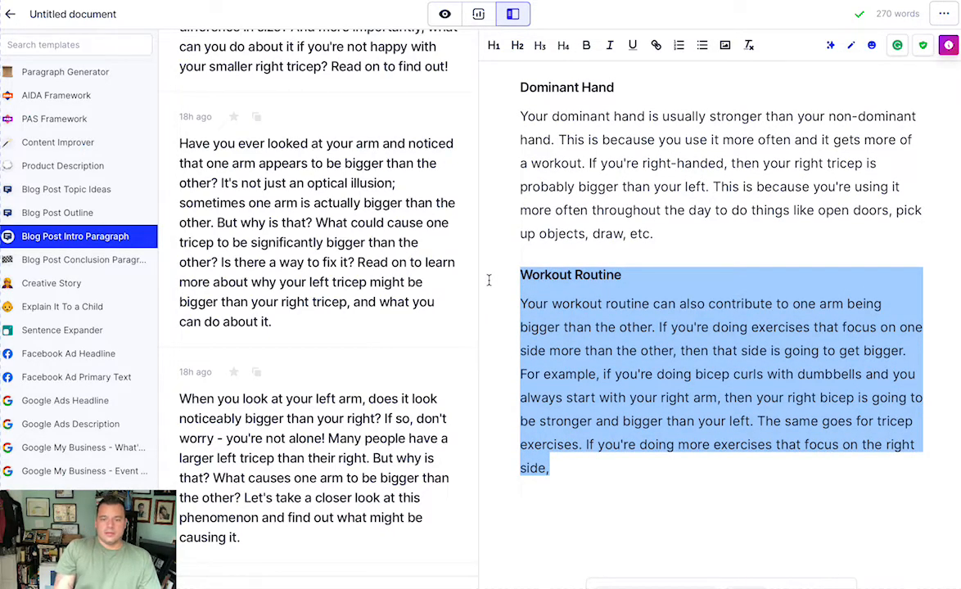
left_click(651, 420)
left_click_drag(616, 464, 489, 302)
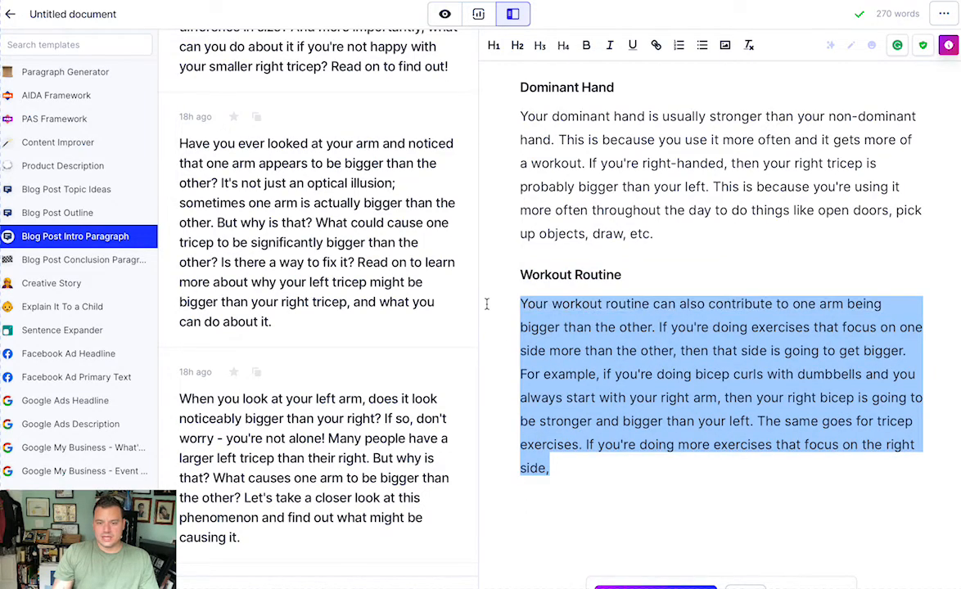
key("BackSpace")
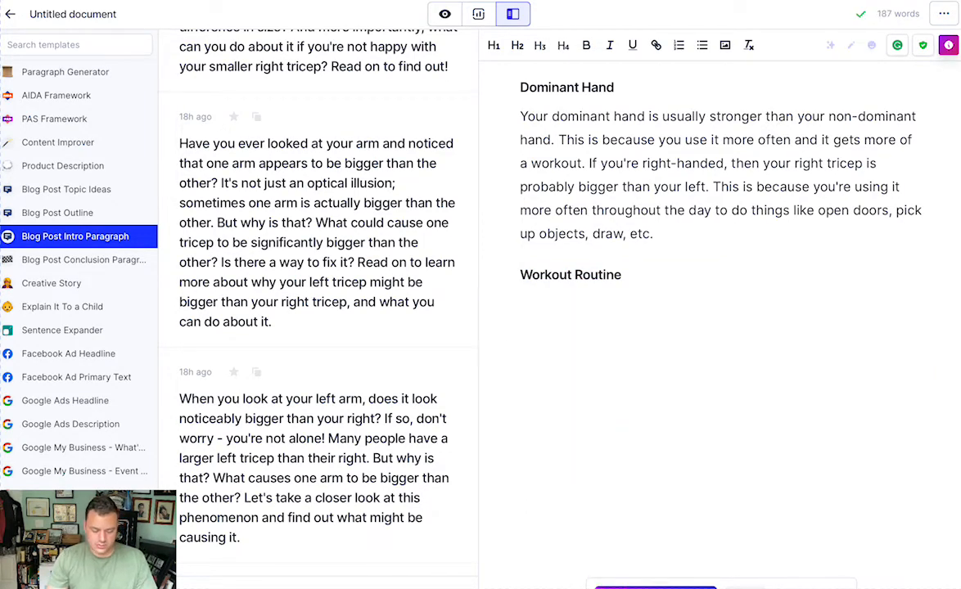
Step: Write under Workout Routine: "Sometimes you tend to focus more on one arm while doing excersises."
type("Sometimes")
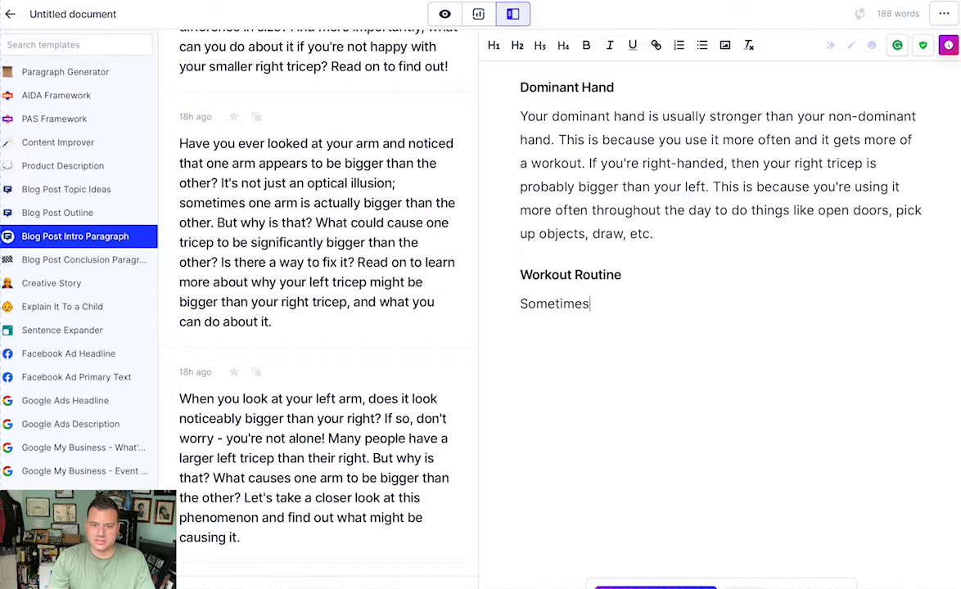
type(" you tend to ")
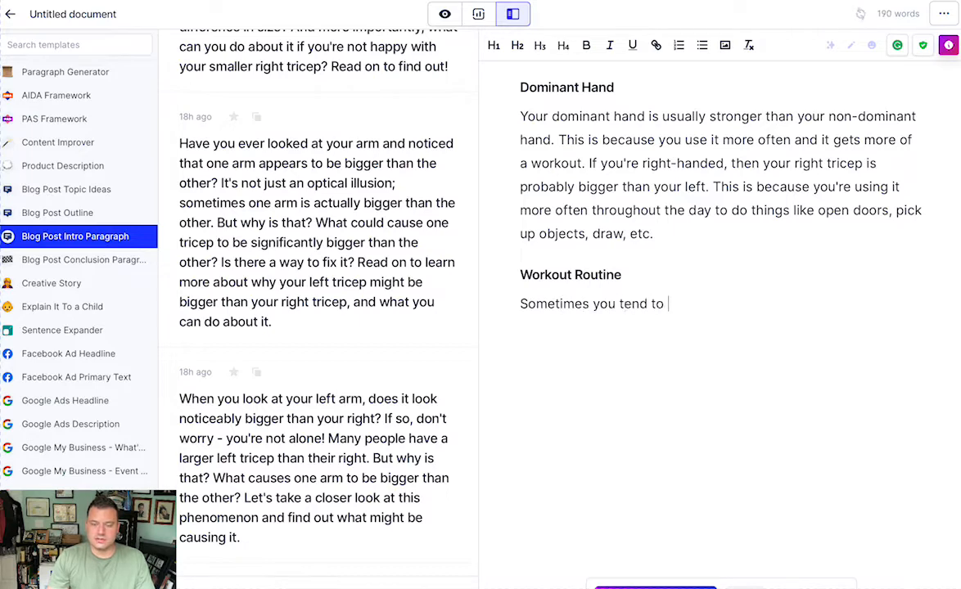
type("focus more on one arm when")
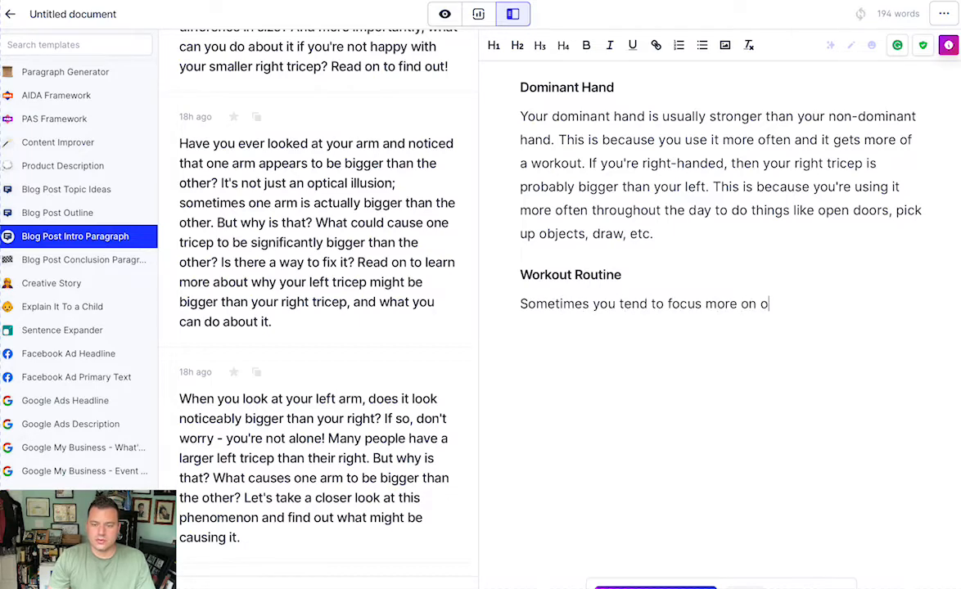
key("BackSpace")
key("BackSpace")
type("i")
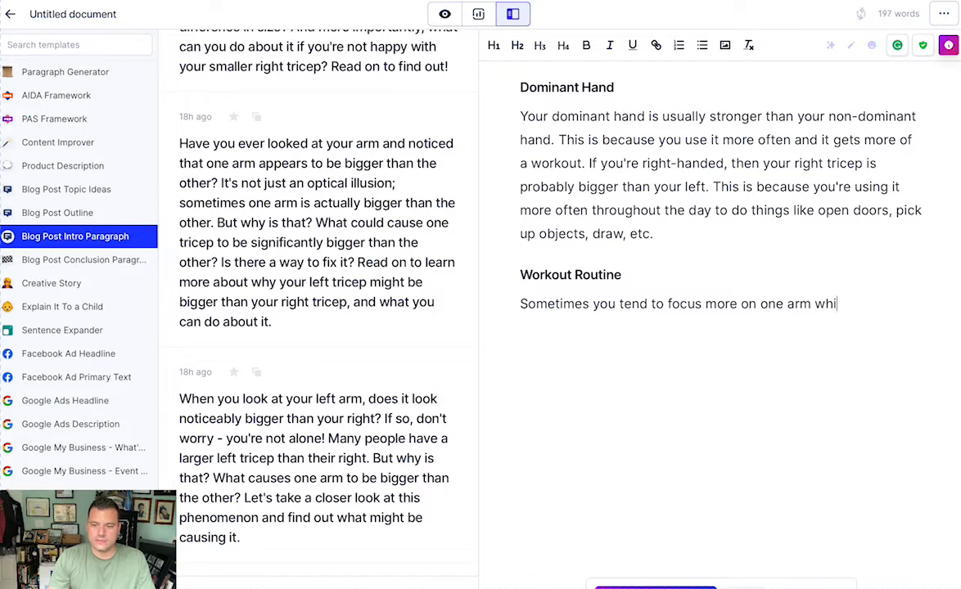
type("le doing exc")
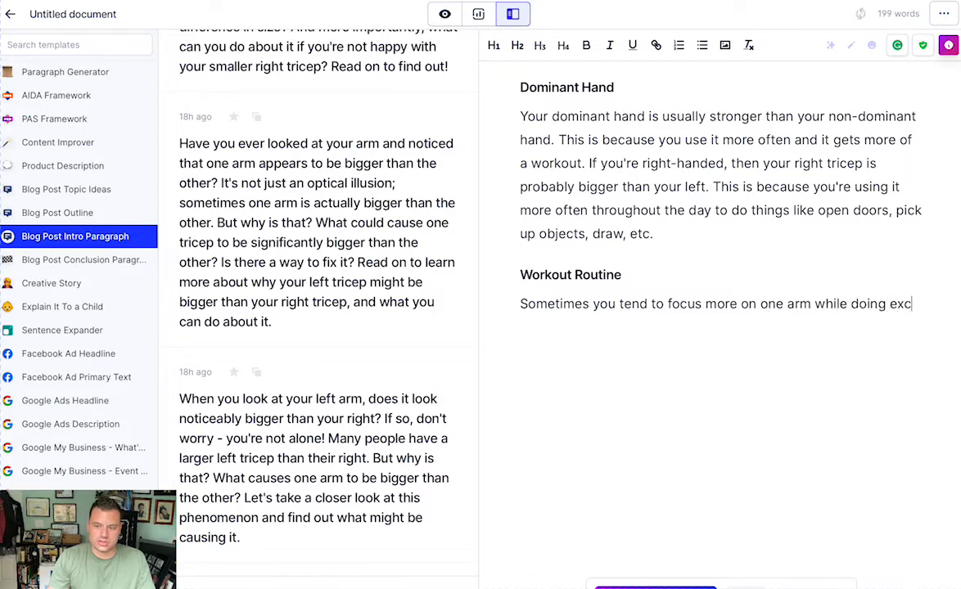
type("ersises. ")
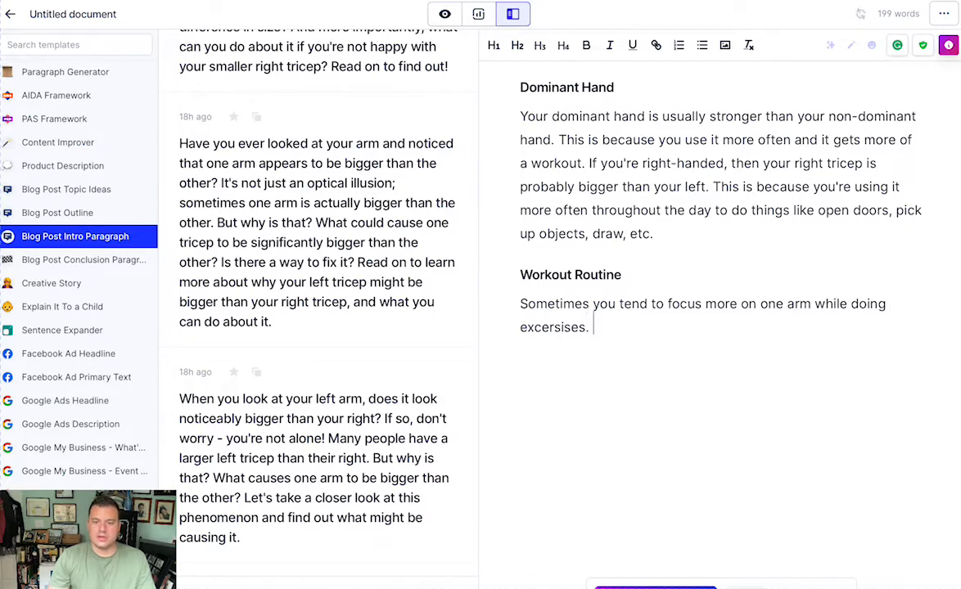
Step: Begin the next sentence with "The mind muslce connection" and let the AI continue the text into an Injury section
type("The mind mu")
key("BackSpace")
type("mu")
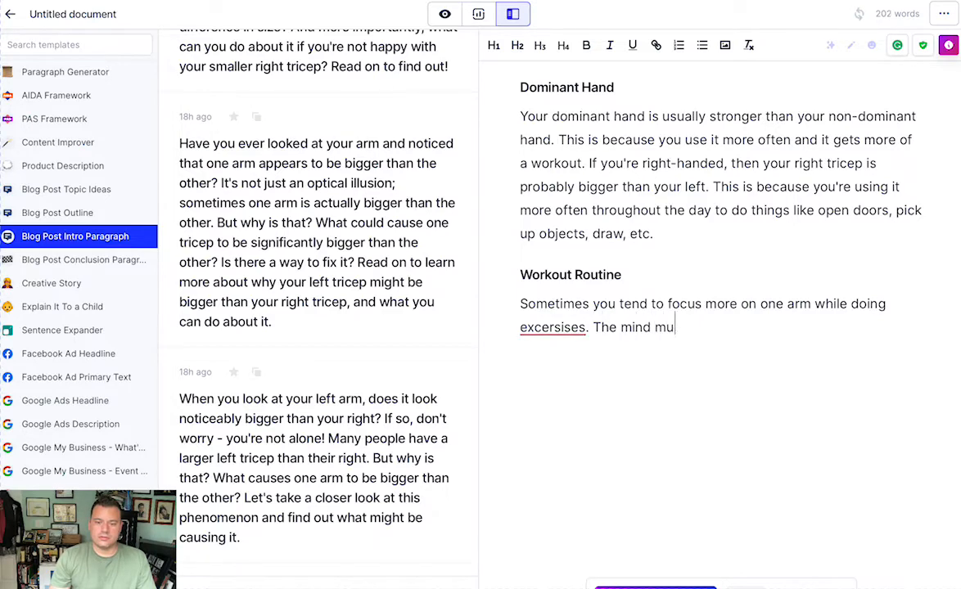
type("slce connection")
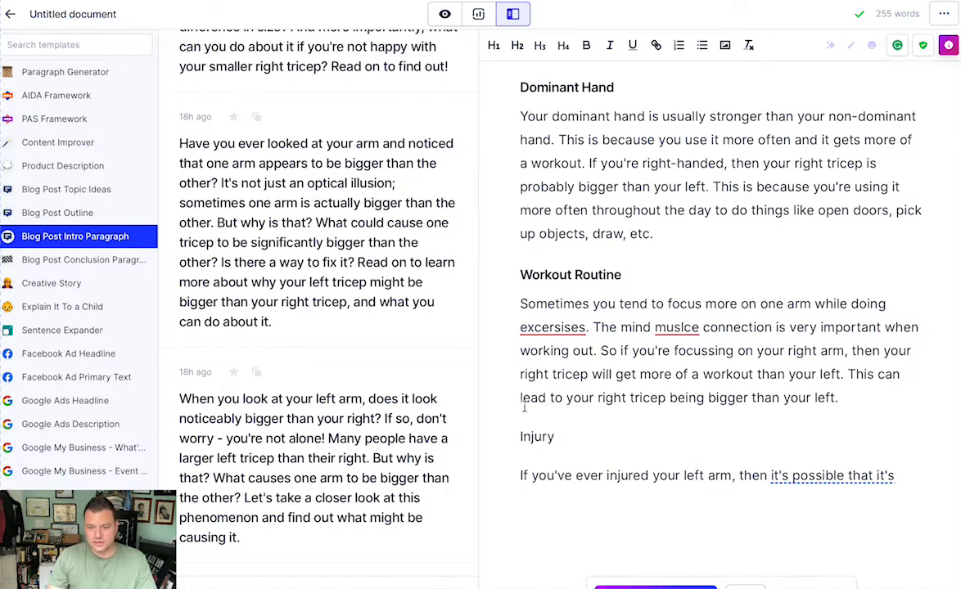
Step: Extend the last Workout Routine sentence so that it ends with "or vice versa."
left_click(860, 395)
key("BackSpace")
type("or vic")
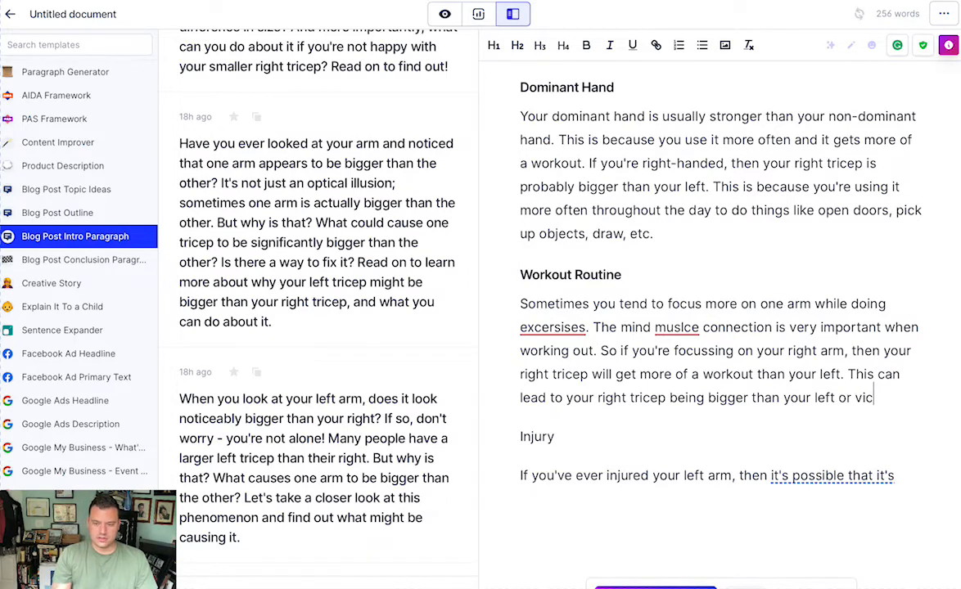
type("e versa.")
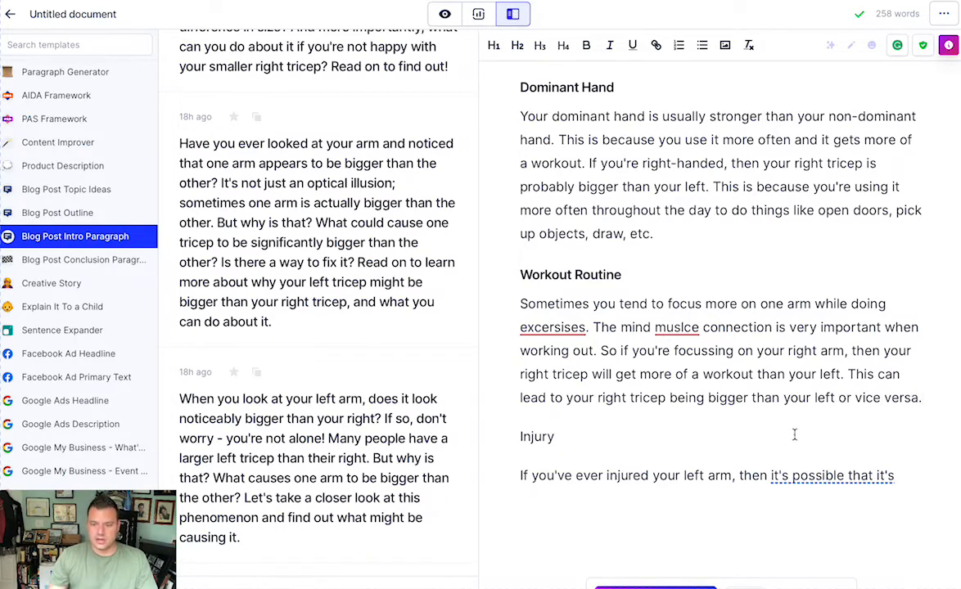
Step: Accept the suggested spelling corrections "exercises" and "muscle" in the Workout Routine paragraph
left_click(553, 327)
left_click(541, 454)
left_click(661, 328)
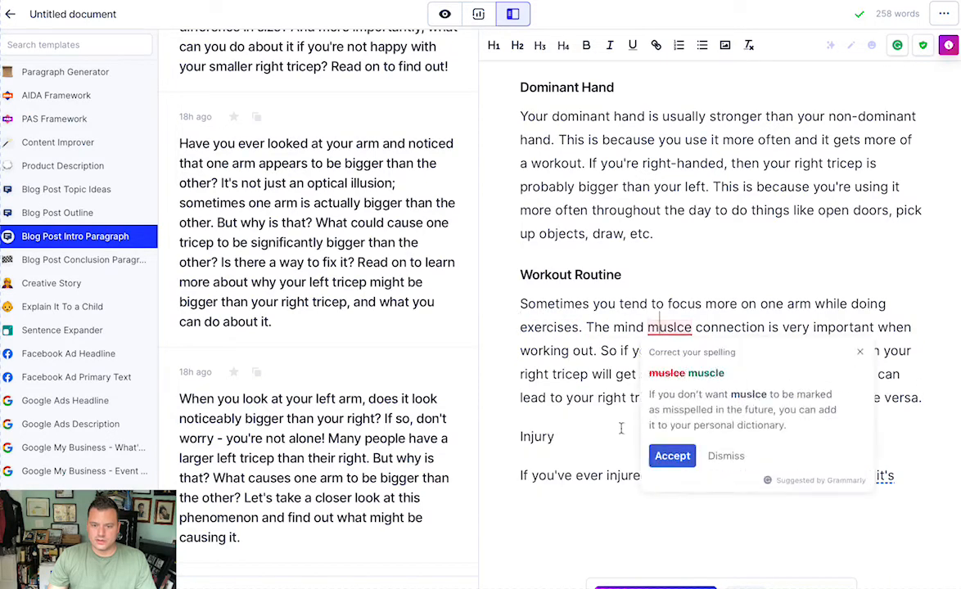
left_click(670, 454)
Step: Format the "Injury" line as an H3 heading
left_click_drag(564, 429, 504, 426)
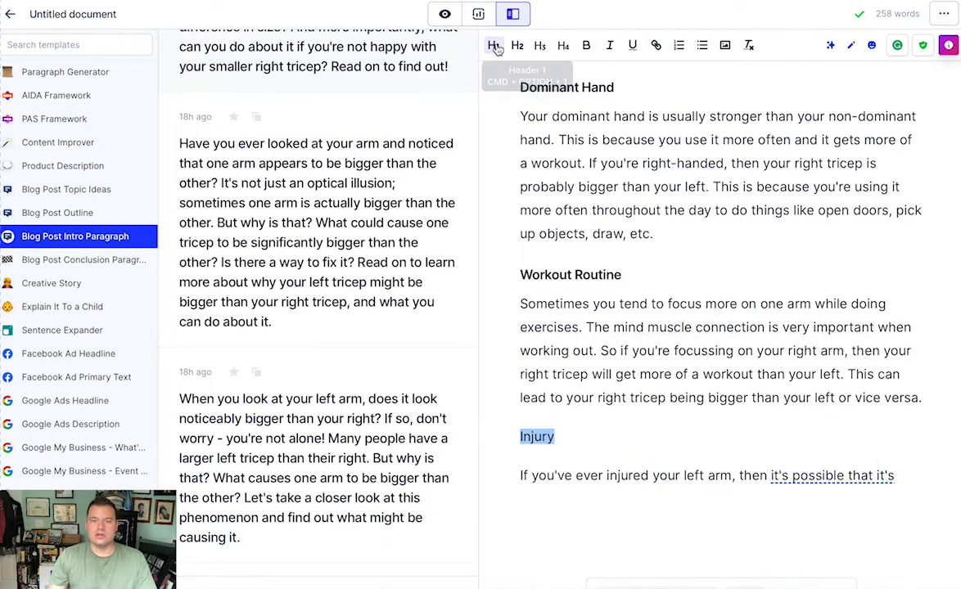
left_click(539, 45)
left_click(877, 439)
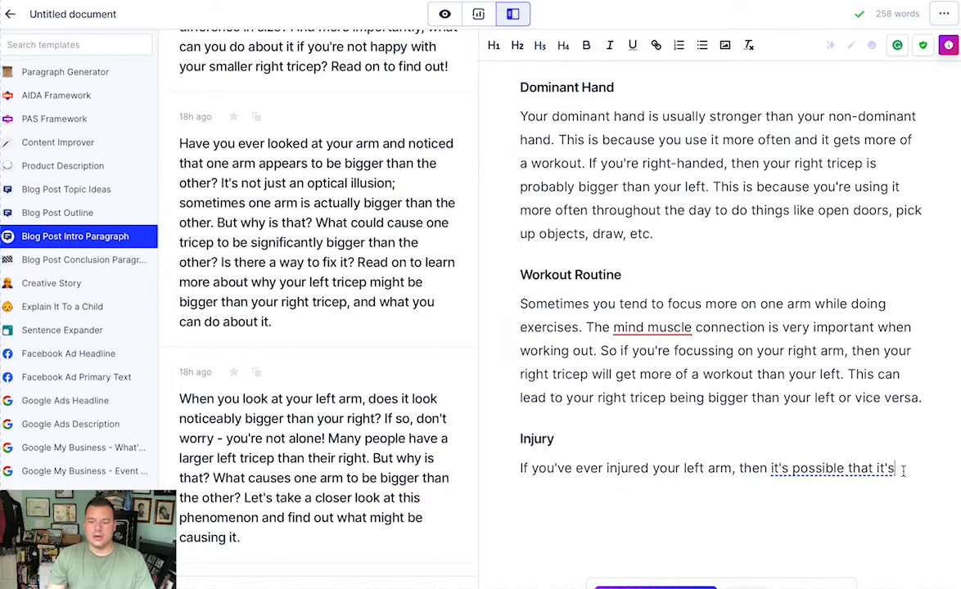
Step: Let the AI continue the unfinished paragraph under the Injury heading
scroll(821, 421, "down", 1)
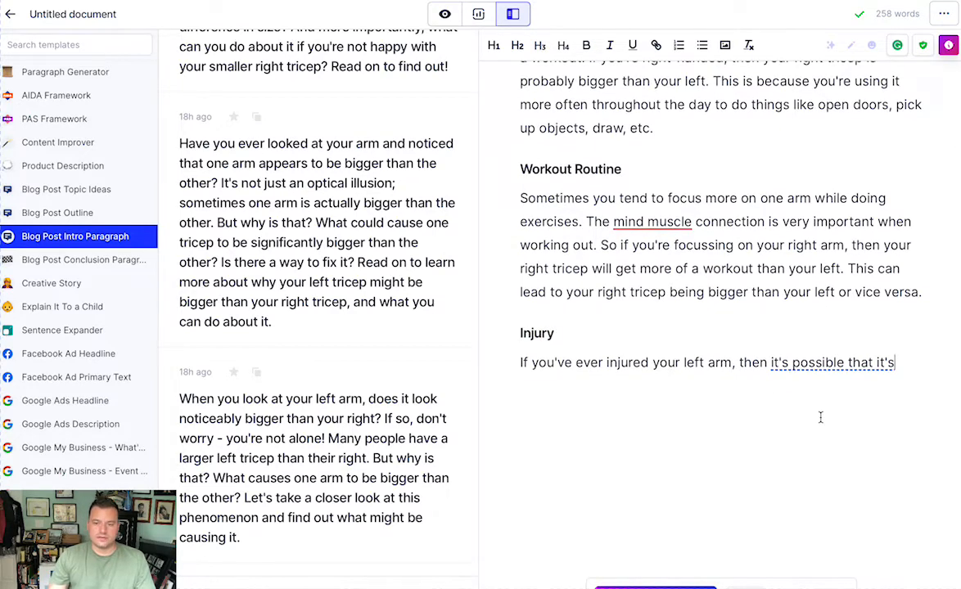
key("ctrl+j")
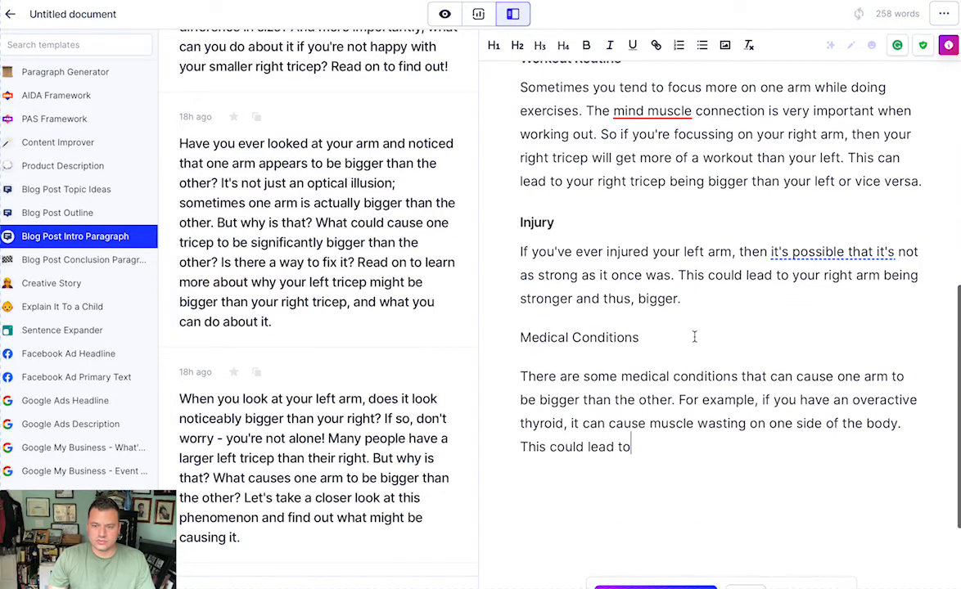
scroll(694, 336, "up", 1)
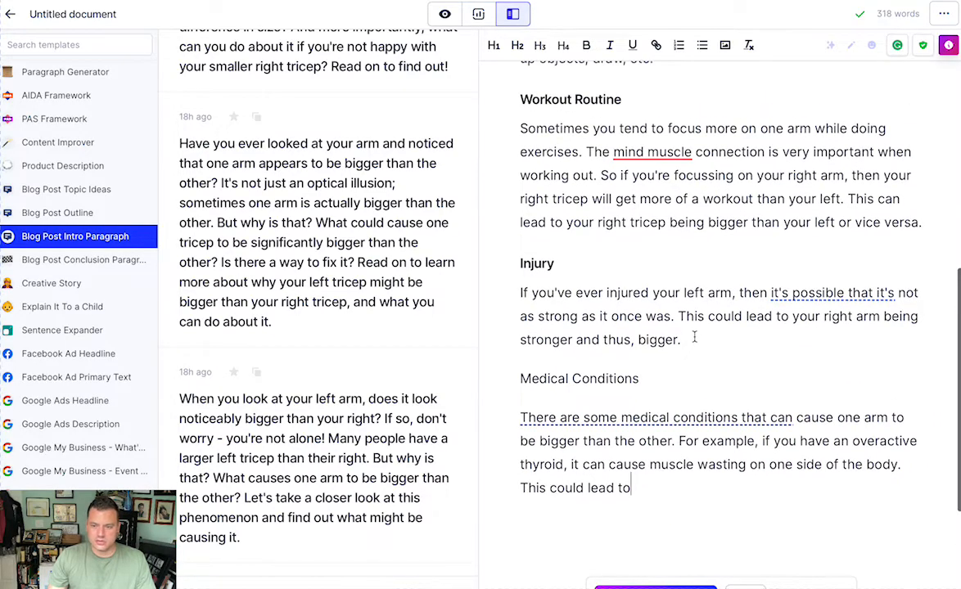
Step: Replace all text below the Injury heading with "If you've injured your right arm" and let the AI continue from it
left_click_drag(661, 491, 500, 280)
key("BackSpace")
type("If you'")
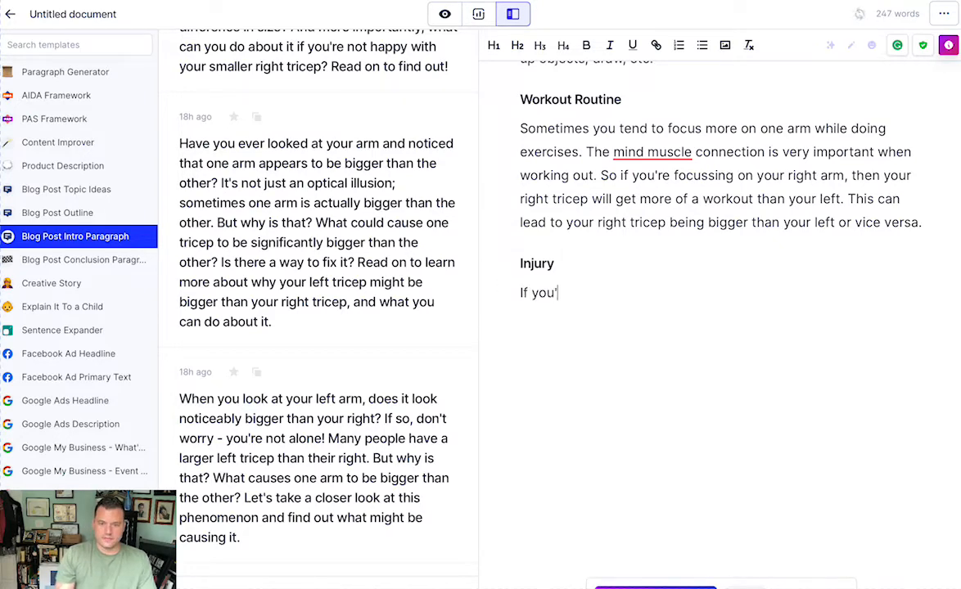
type("ve injured your right arm")
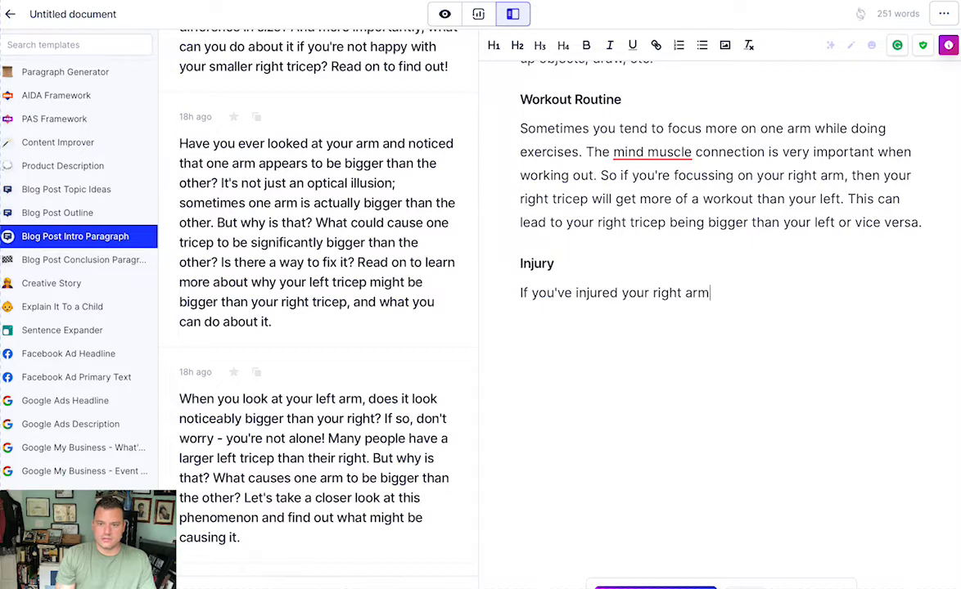
key("super+j")
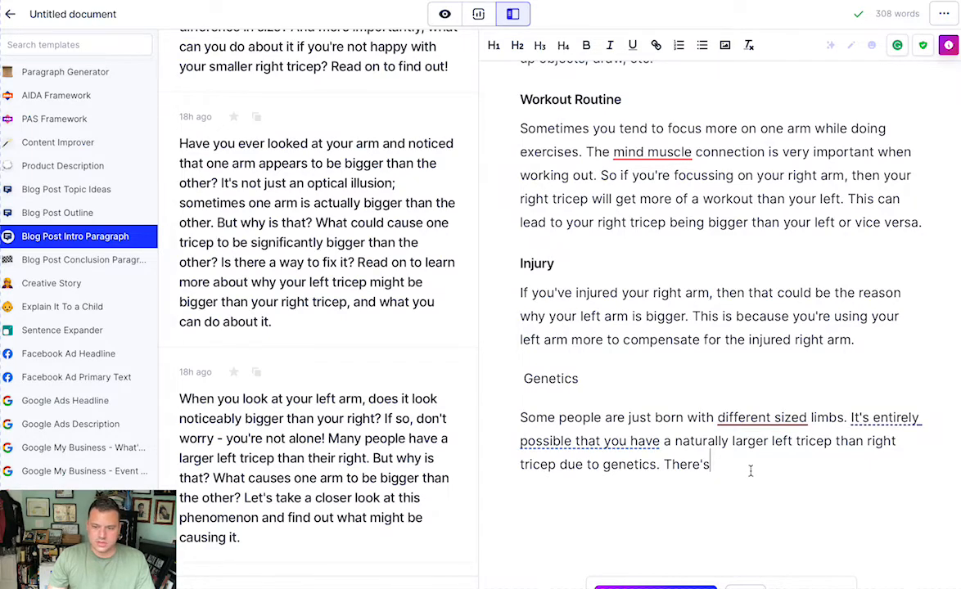
Step: Replace the AI-generated Genetics section with a new line reading "Specific Sports Positions"
left_click_drag(749, 469, 492, 368)
key("BackSpace")
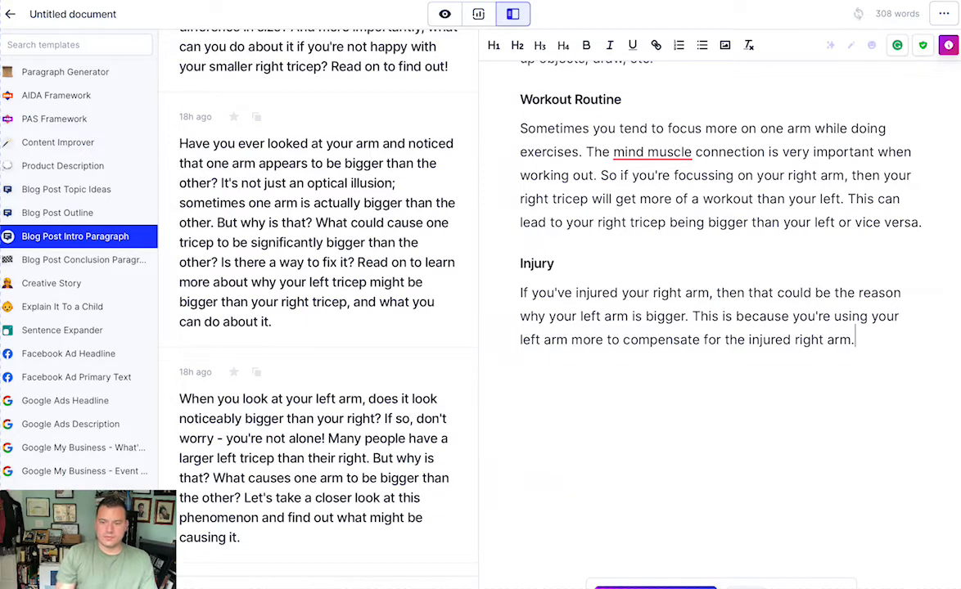
key("Return")
type("Certain")
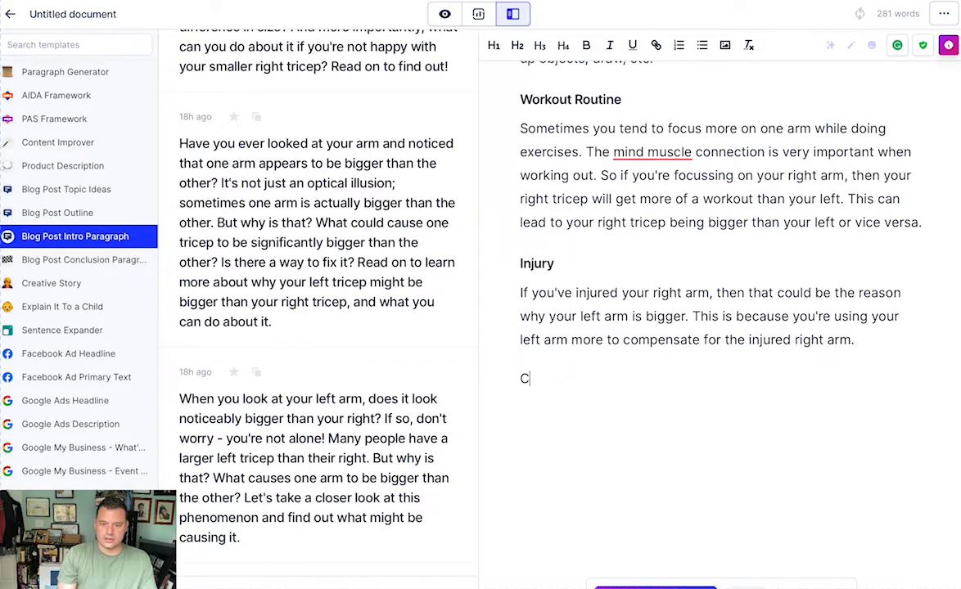
key("BackSpace")
type("Specific Sports Pos")
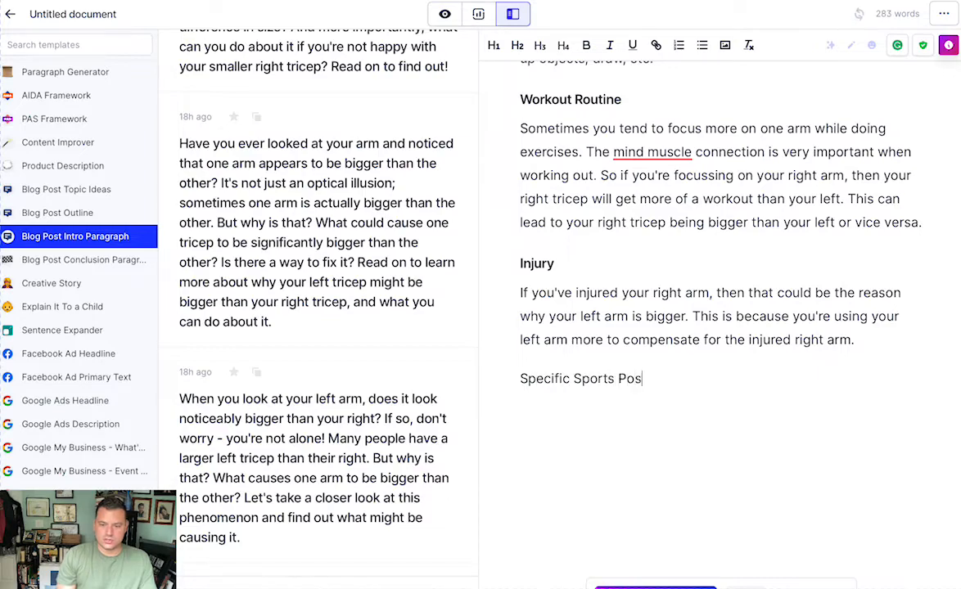
type("itio")
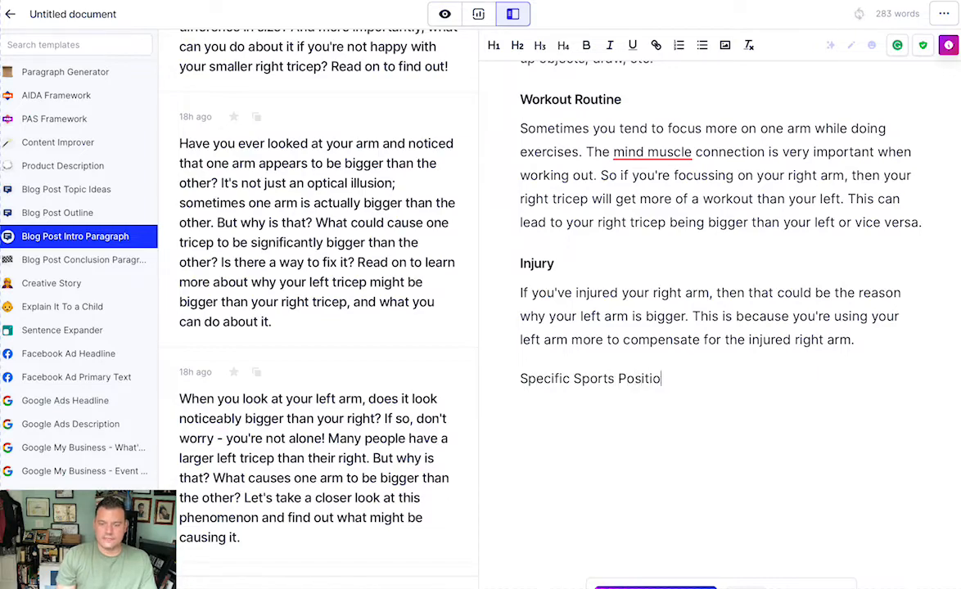
type("ns")
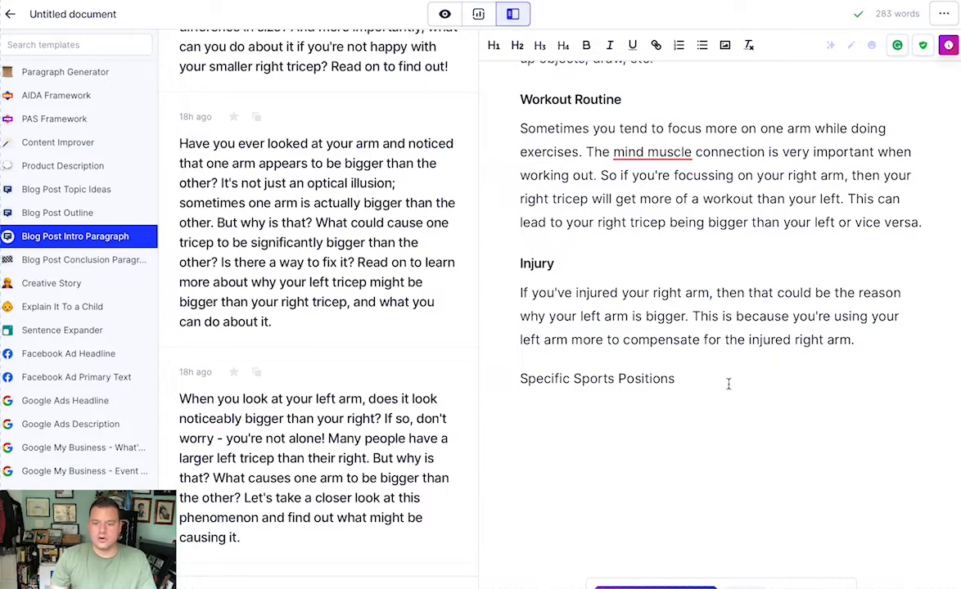
Step: Format the "Specific Sports Positions" line as an H3 heading
left_click_drag(727, 386, 461, 377)
left_click(539, 45)
left_click(715, 381)
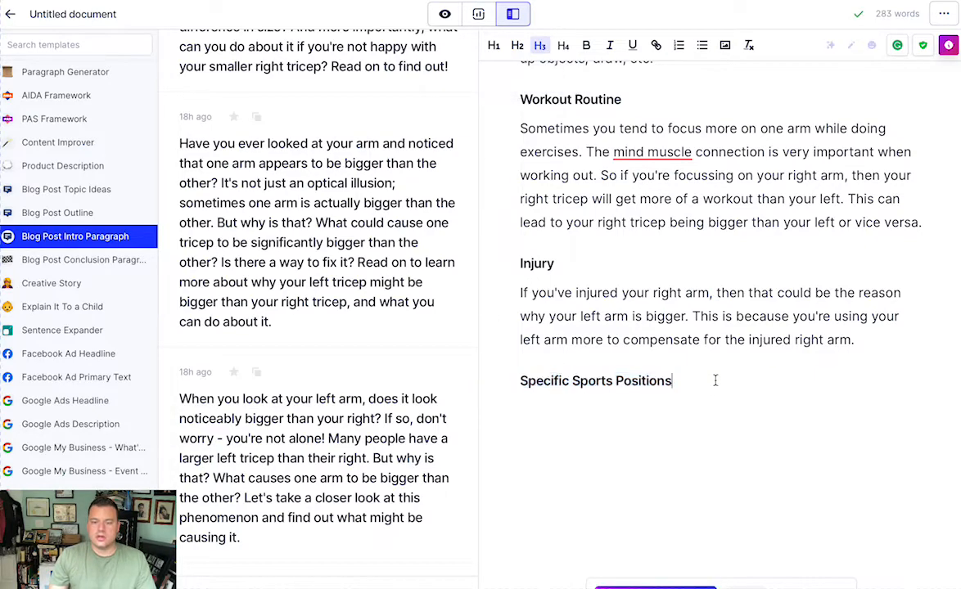
Step: Begin the paragraph under Specific Sports Positions with "Positions like pitcher, quarterback" and let the AI continue the text
key("Return")
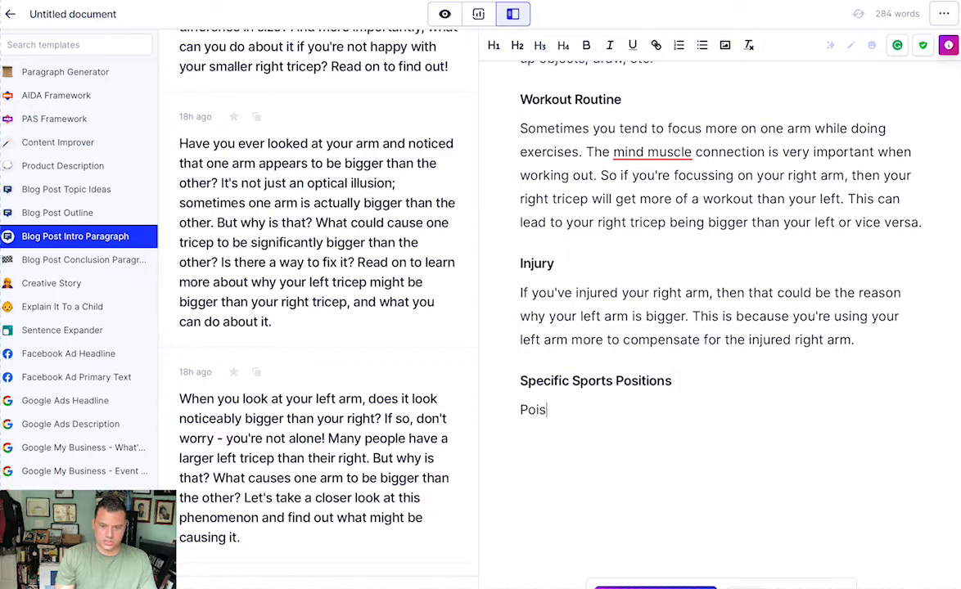
type("Positions lik")
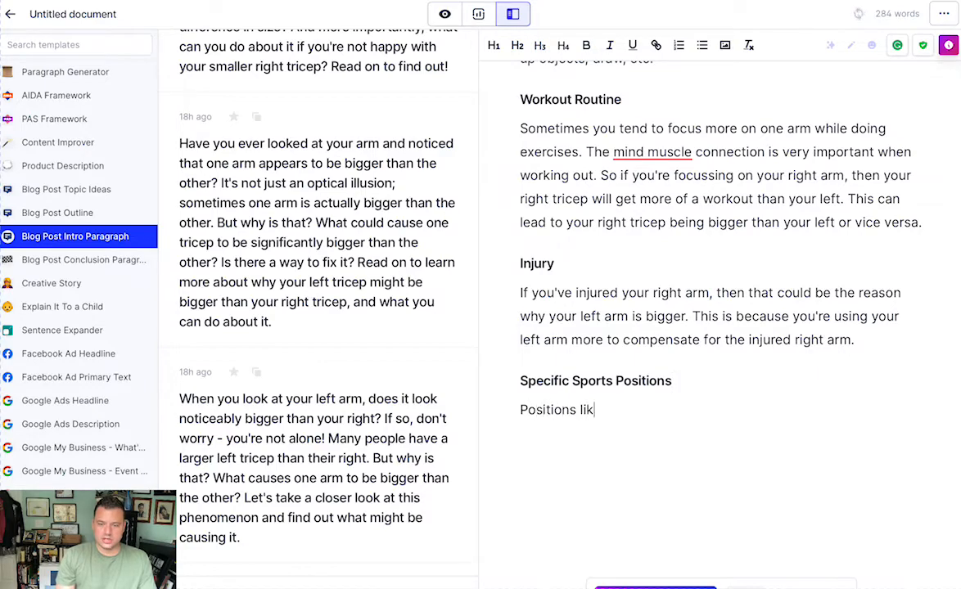
type("e pitcher, qua")
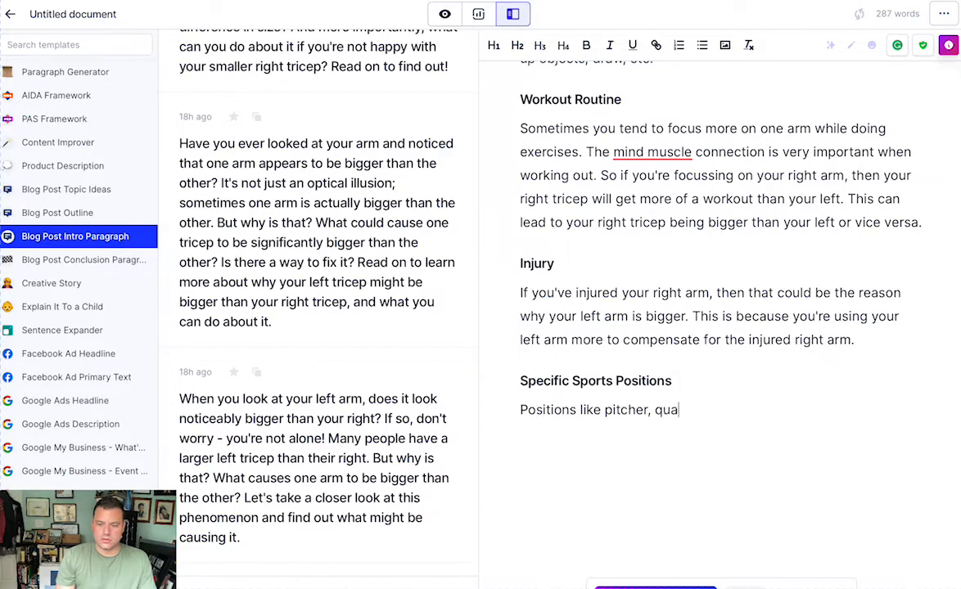
type("rterback")
key("ctrl+j")
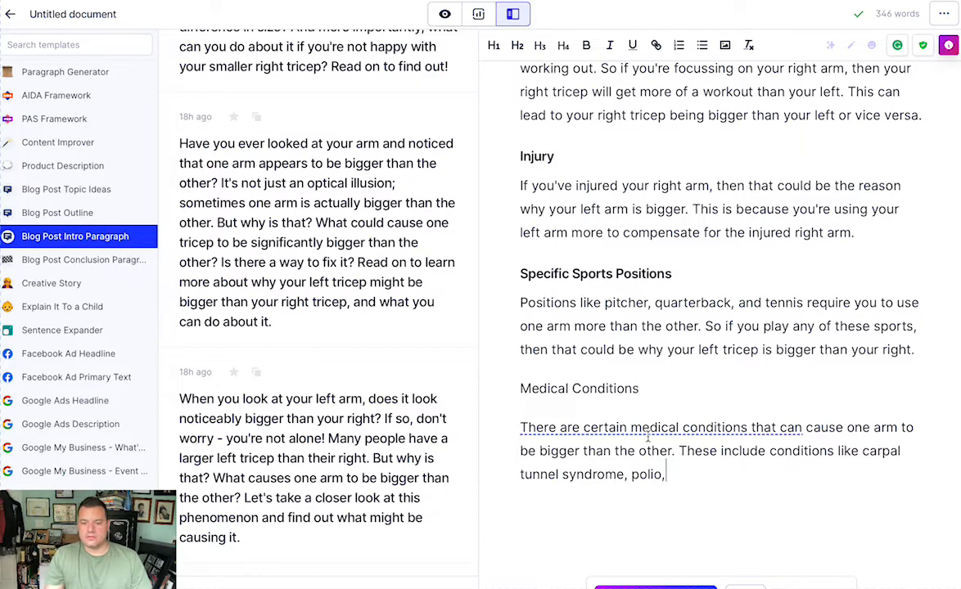
Step: Format the "Medical Conditions" line as an H3 heading and let the AI continue the unfinished paragraph below it
left_click_drag(639, 389, 519, 389)
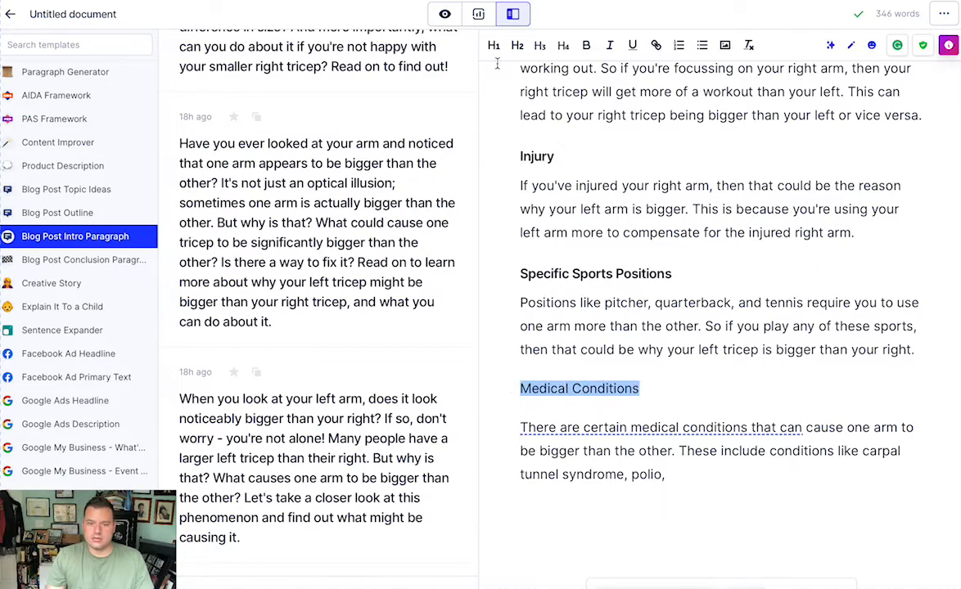
left_click(542, 46)
left_click(676, 475)
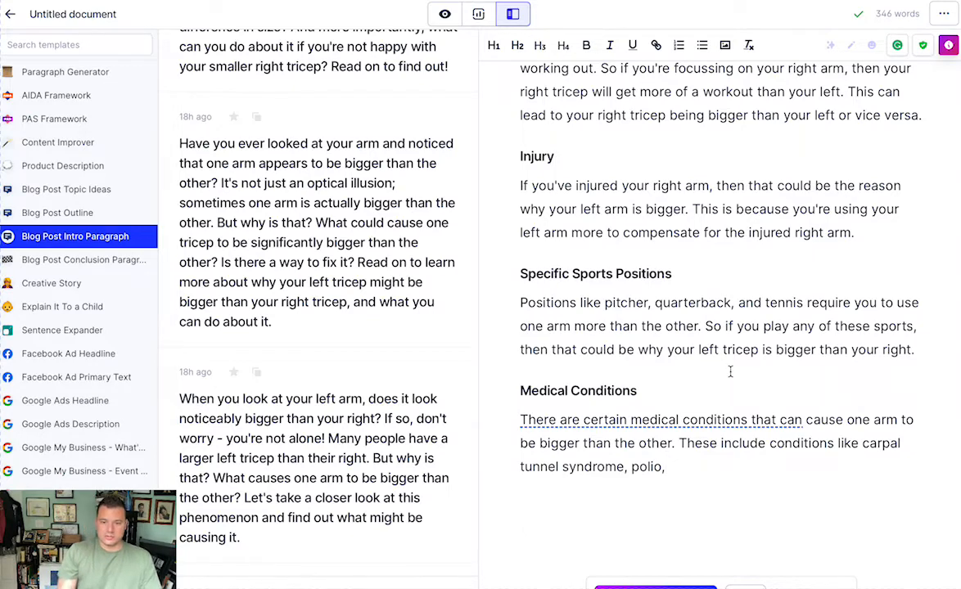
key("ctrl+j")
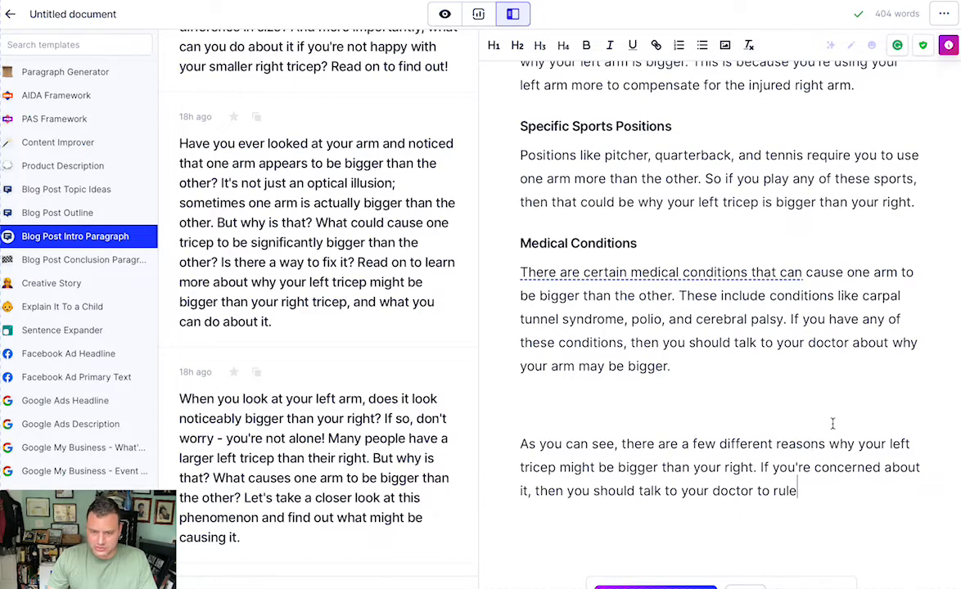
Step: Remove the blank line above the closing paragraph and accept the suggested rewording "Certain medical conditions can" in the Medical Conditions text
left_click(519, 445)
key("BackSpace")
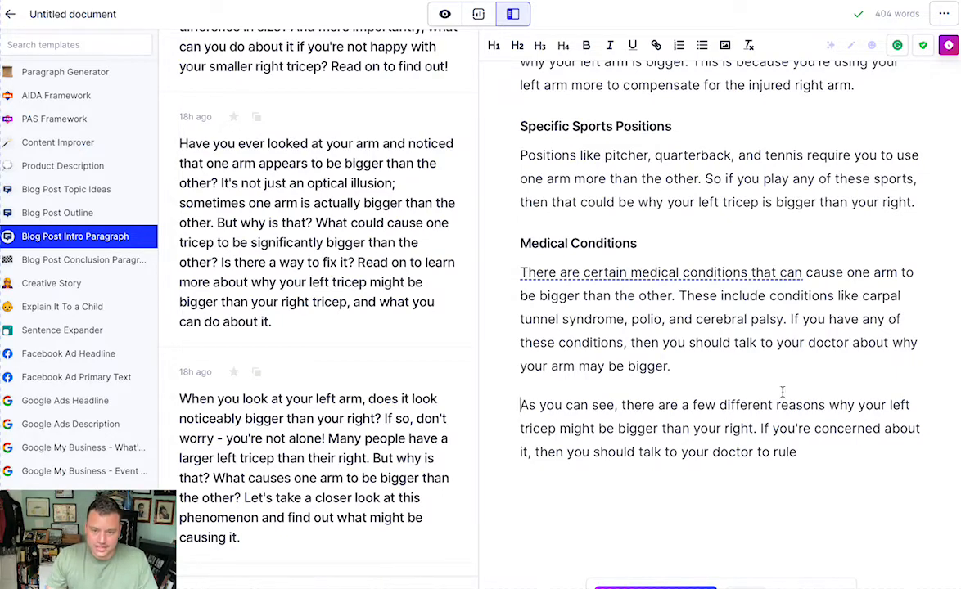
mouse_move(647, 273)
left_click(543, 402)
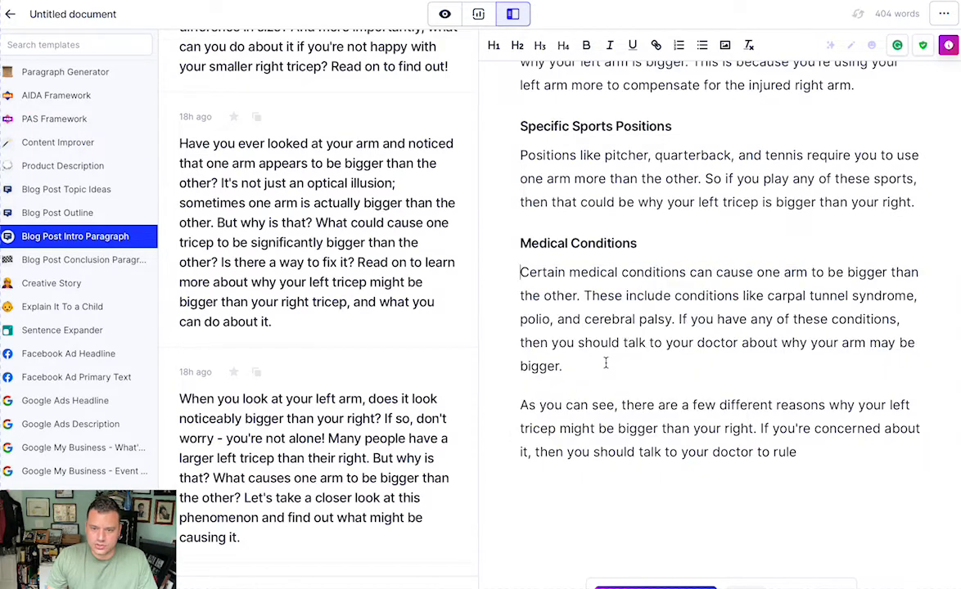
Step: Delete the AI-generated closing paragraph that starts with "As you can see"
left_click_drag(796, 452, 457, 399)
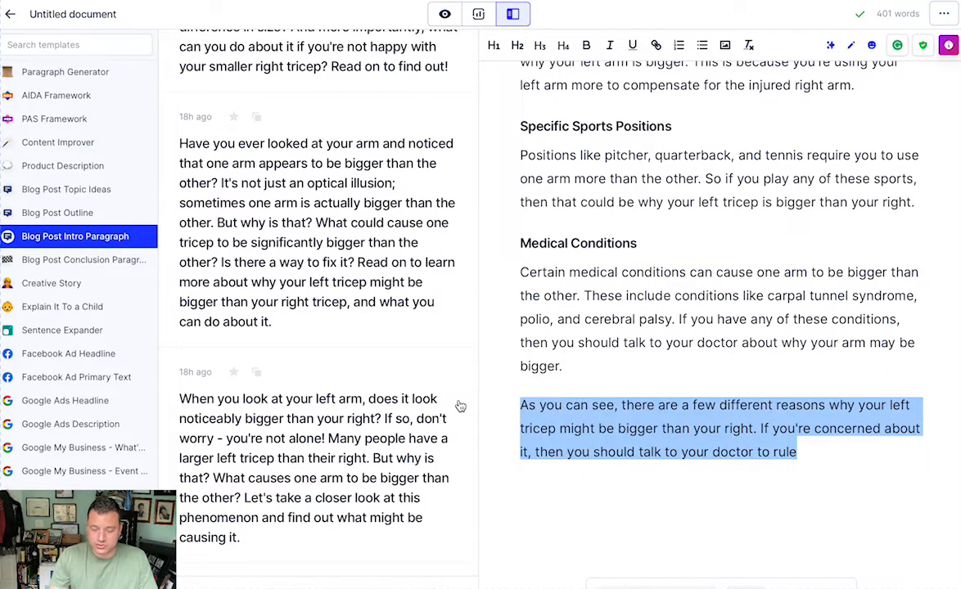
key("BackSpace")
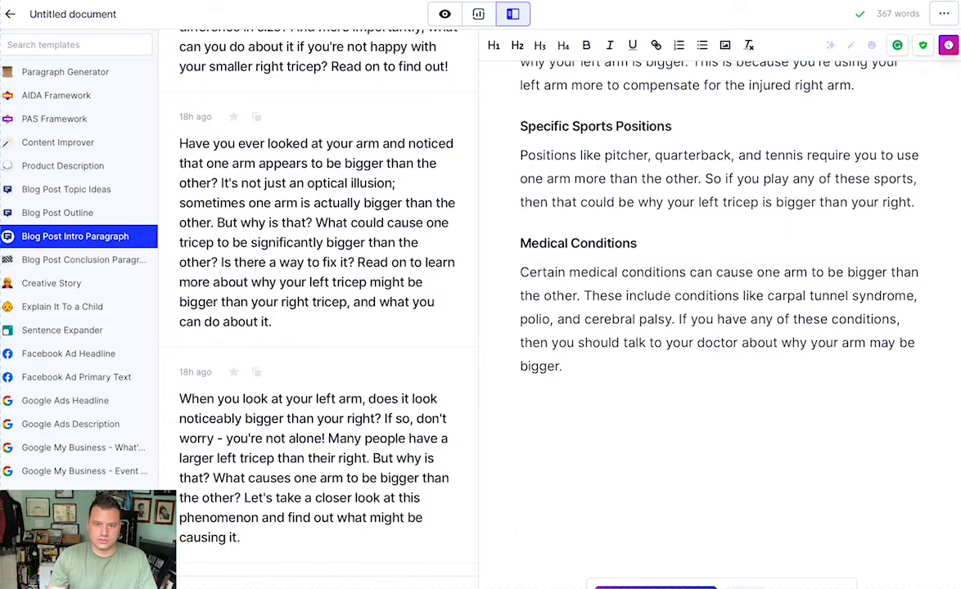
Step: Open the Blog Post Outline template and examine its generated outlines for questions to cover in the article
scroll(598, 367, "up", 10)
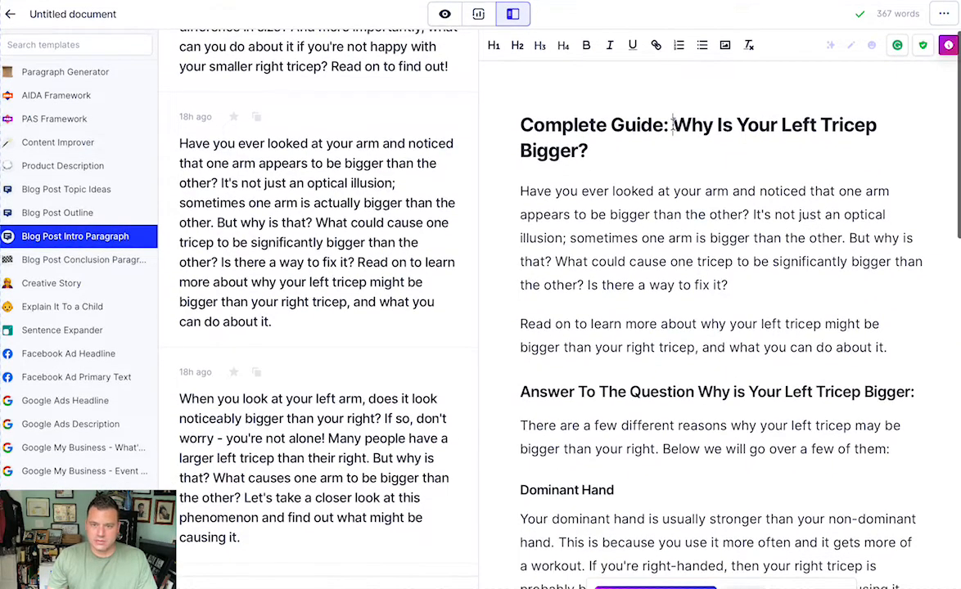
left_click_drag(672, 124, 825, 145)
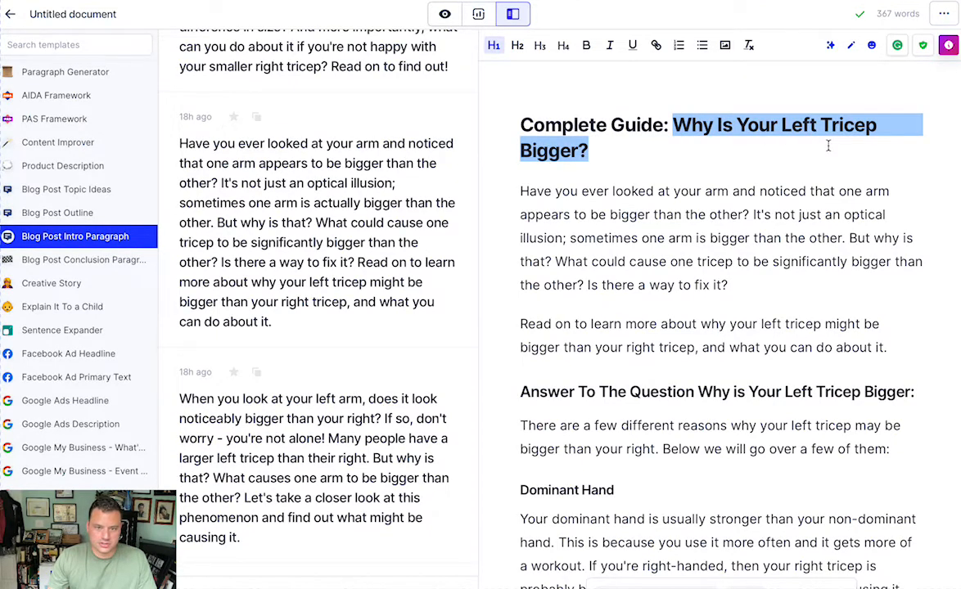
left_click(82, 212)
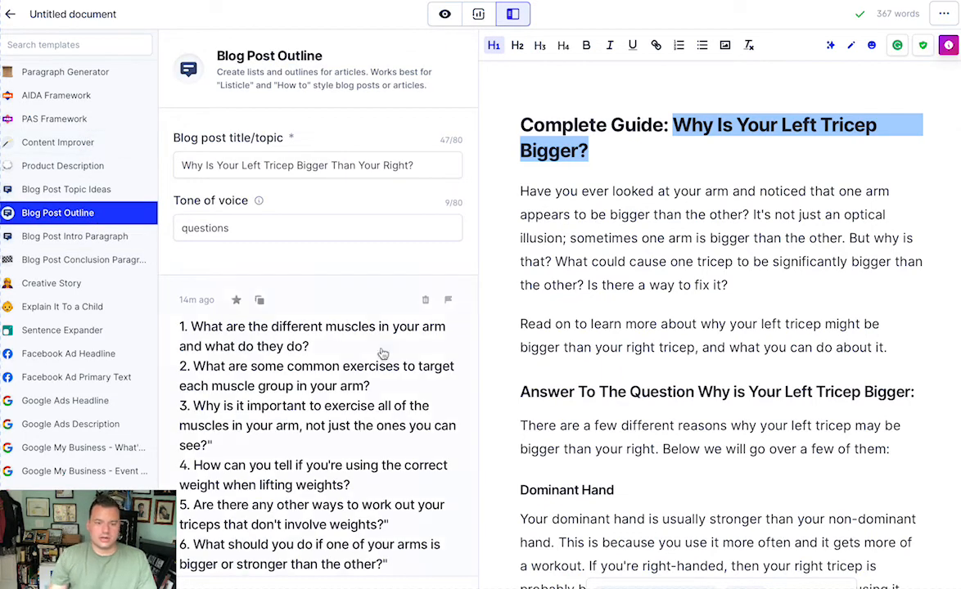
scroll(382, 354, "down", 2)
scroll(381, 355, "down", 1)
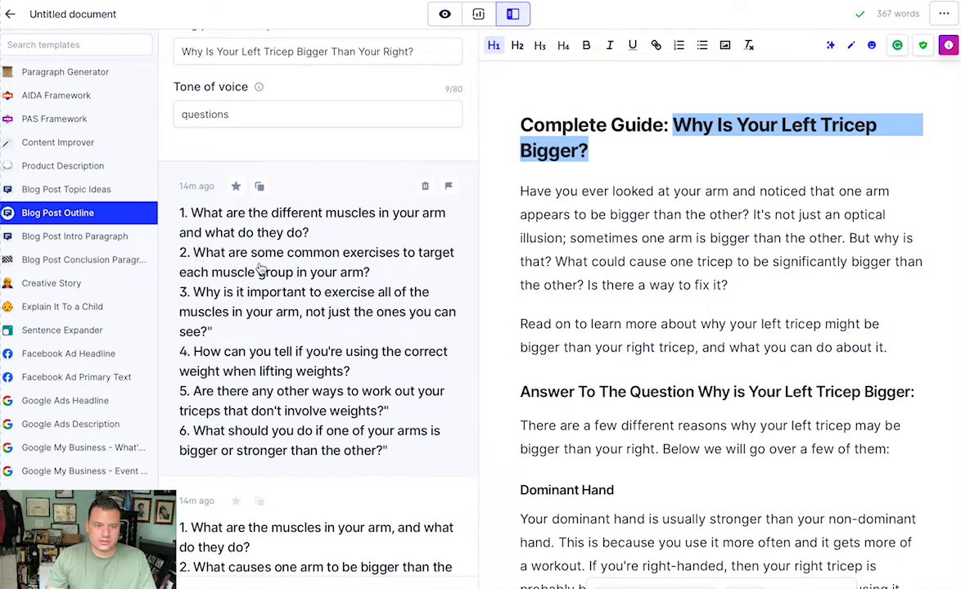
scroll(260, 268, "down", 1)
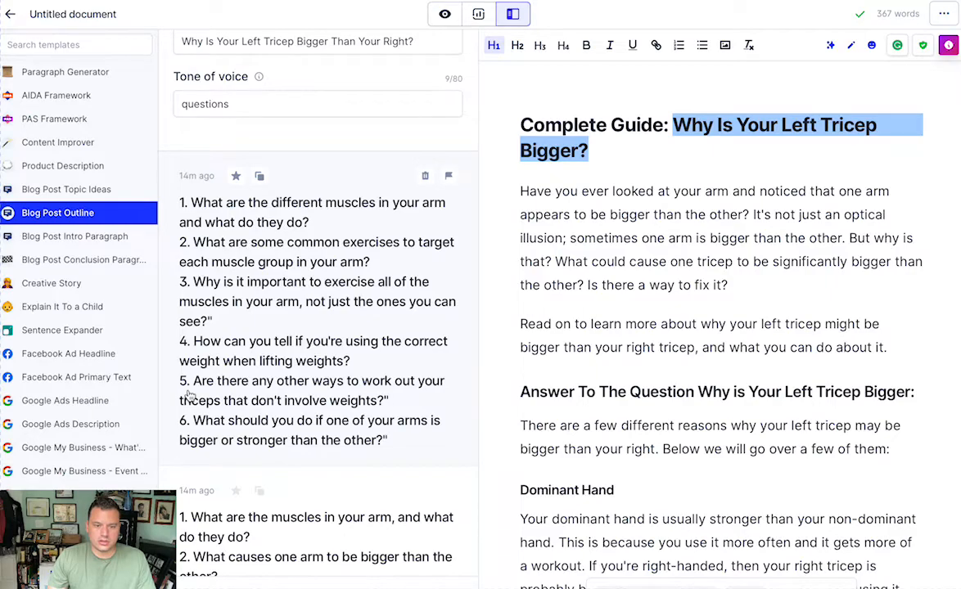
Step: Start a new paragraph at the end of the Medical Conditions section
scroll(771, 396, "down", 10)
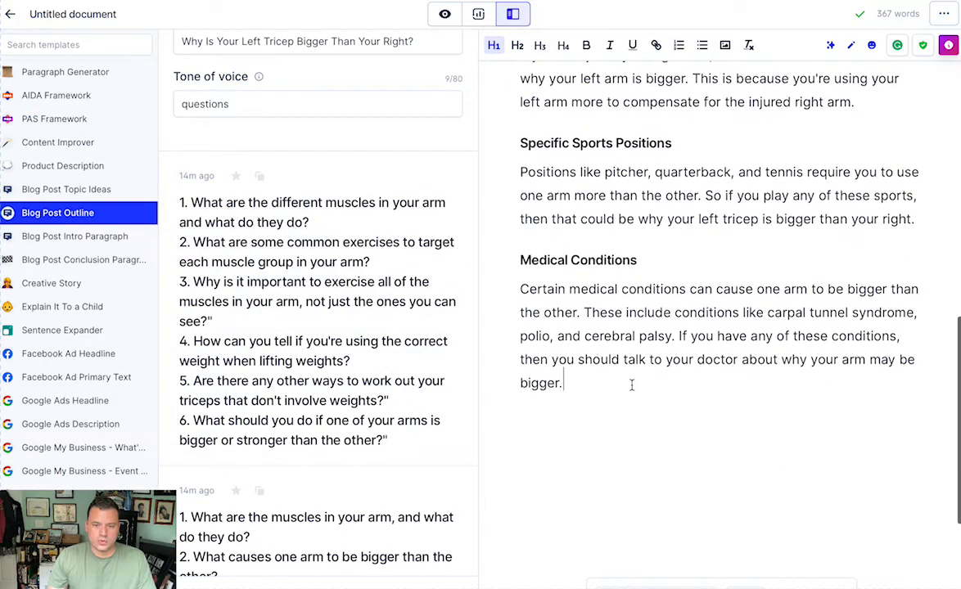
key("Return")
key("ctrl+j")
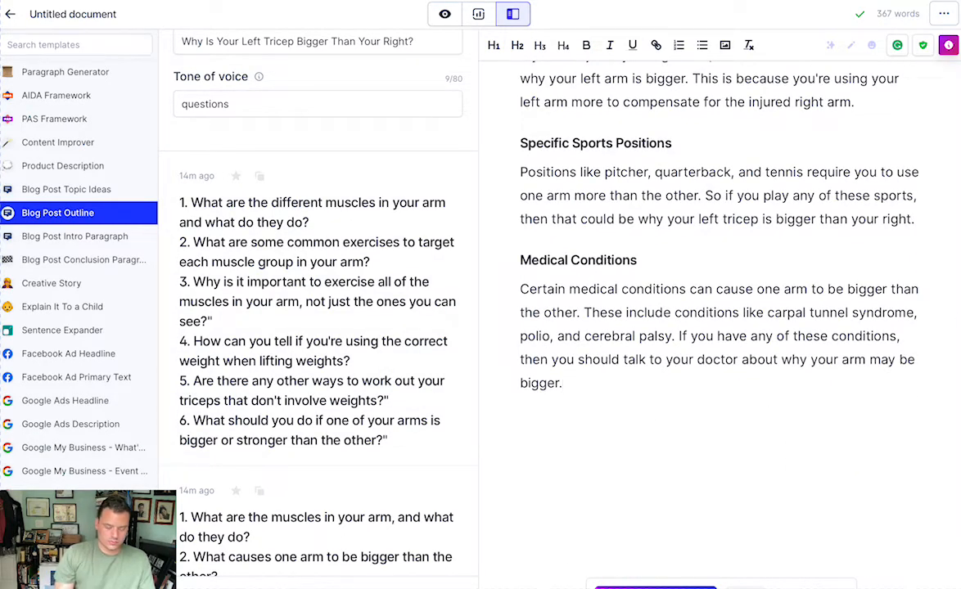
type("What ")
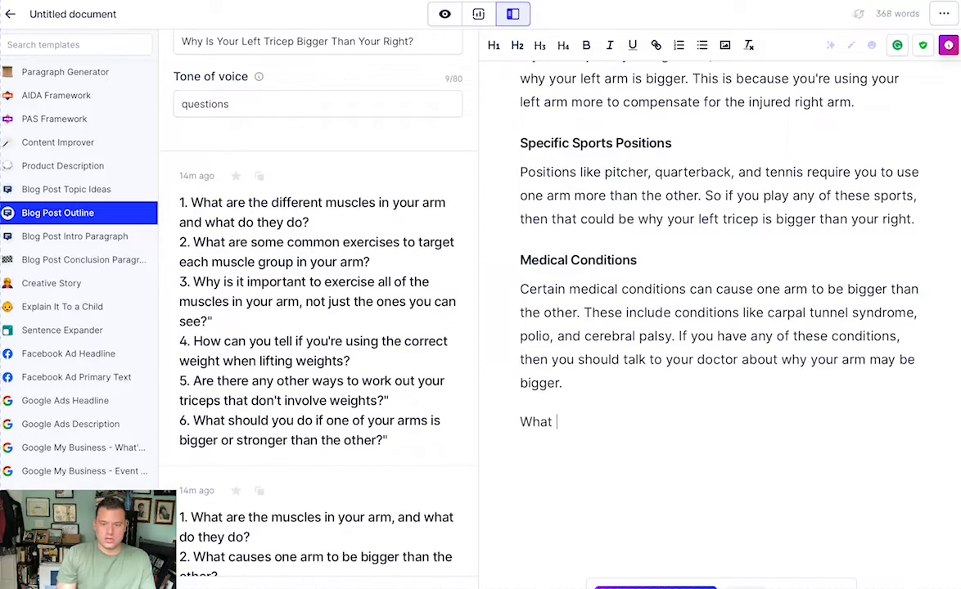
type("Are Some W")
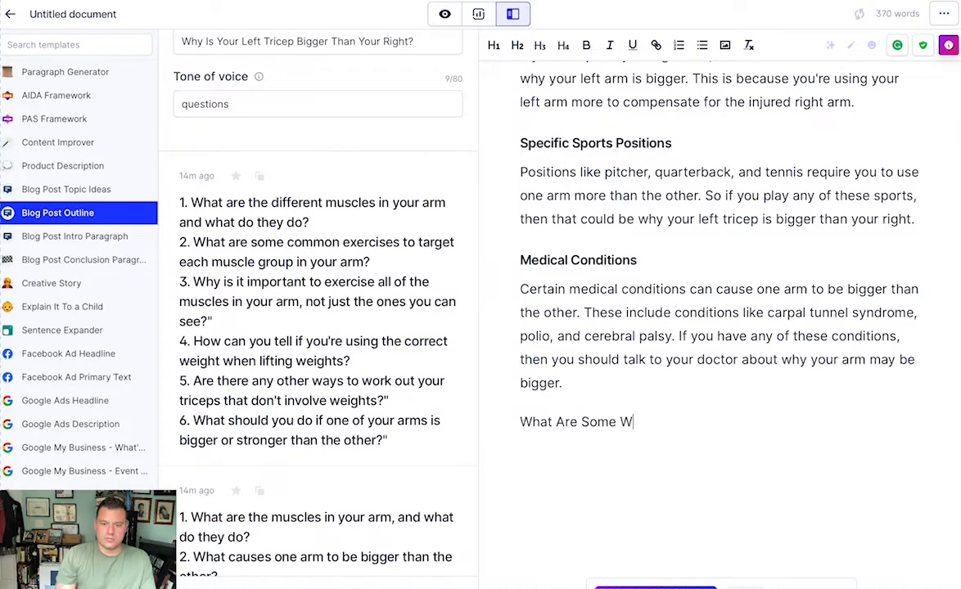
type("ays You Can Ens")
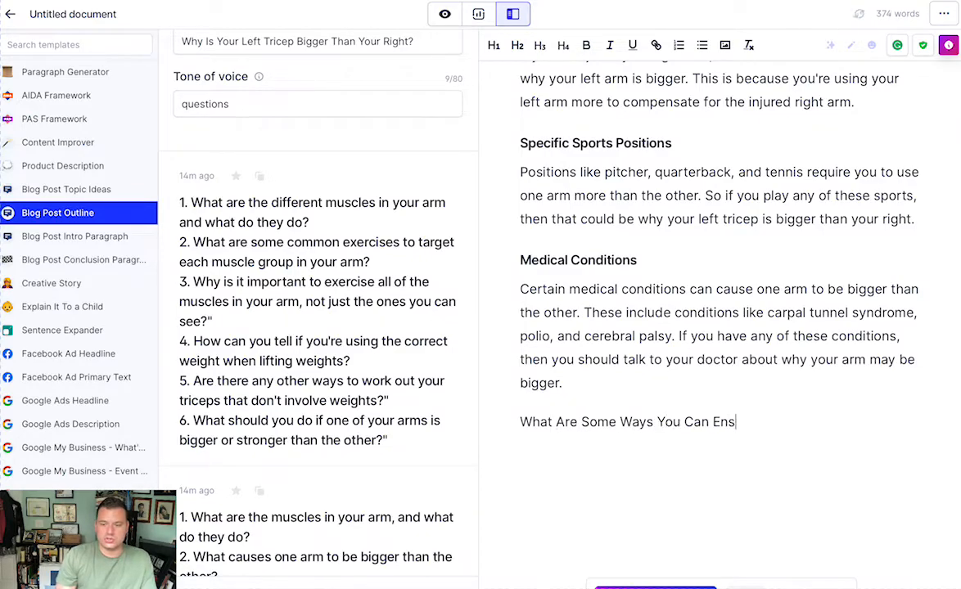
type("ure Your'")
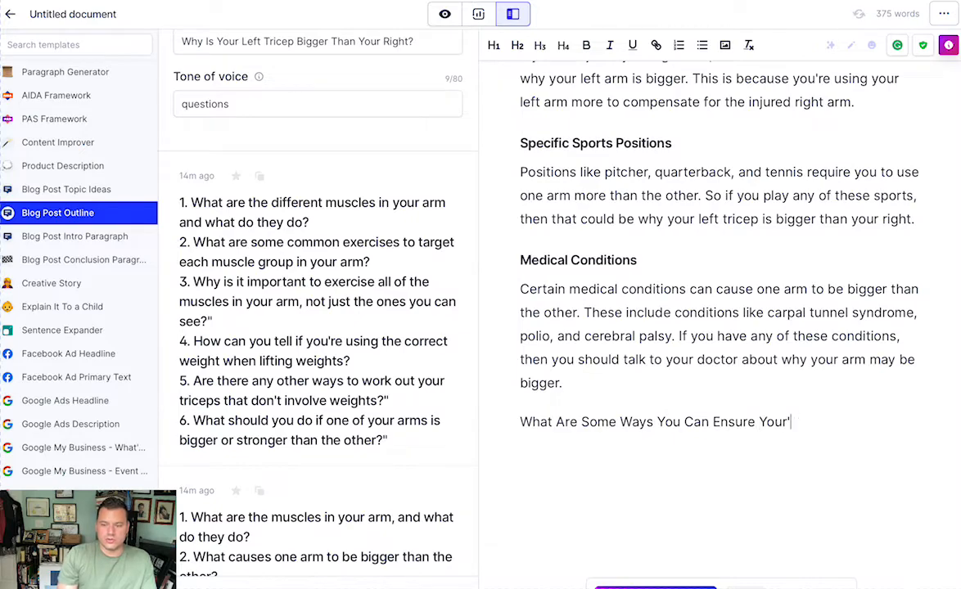
key("BackSpace")
key("BackSpace")
type("'")
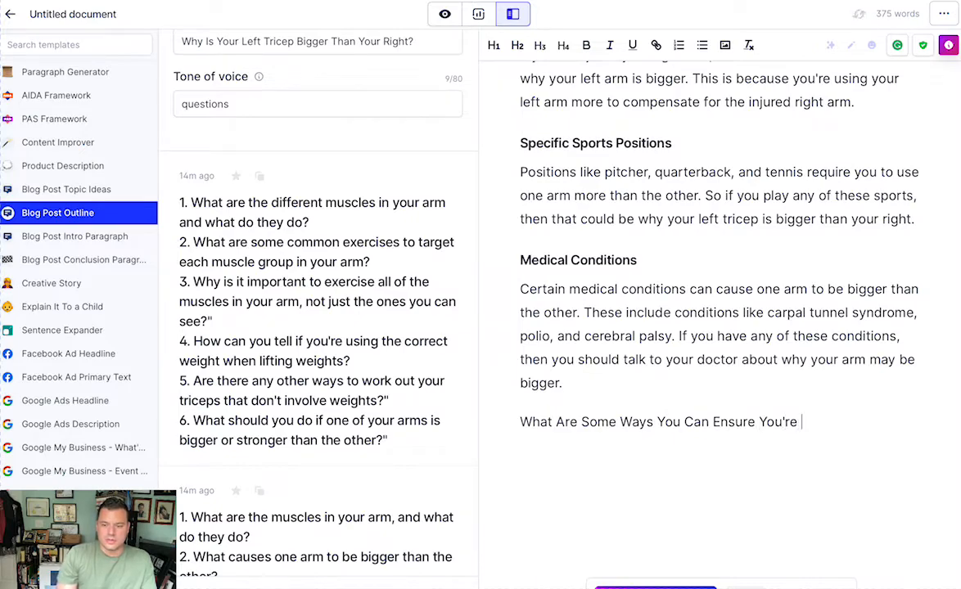
type("re")
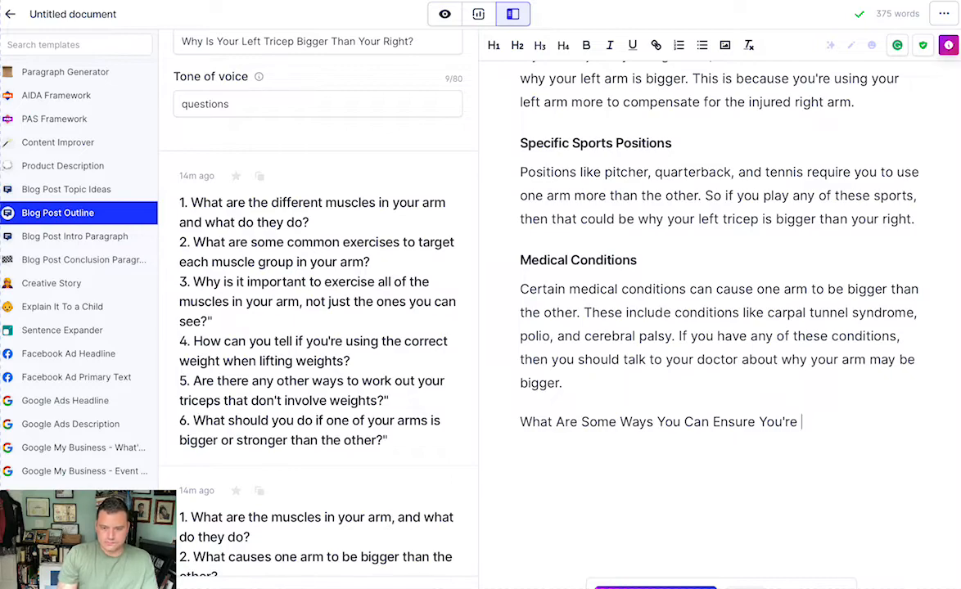
Step: Write the line "What Are Some Ways To Even Out Lagging Muscles" below the Medical Conditions paragraph, replacing the unfinished draft question
left_click_drag(857, 423, 489, 424)
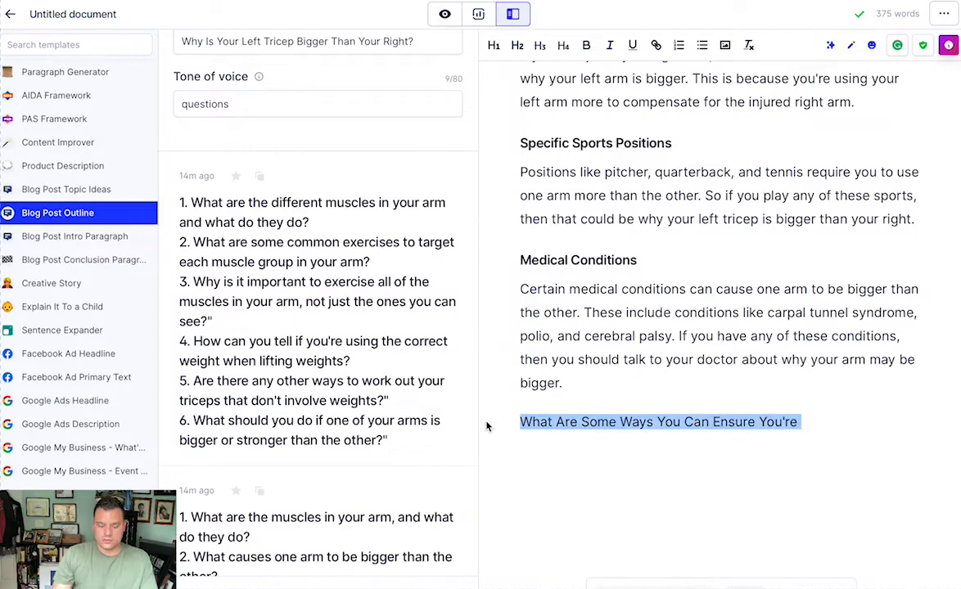
type("What Are So")
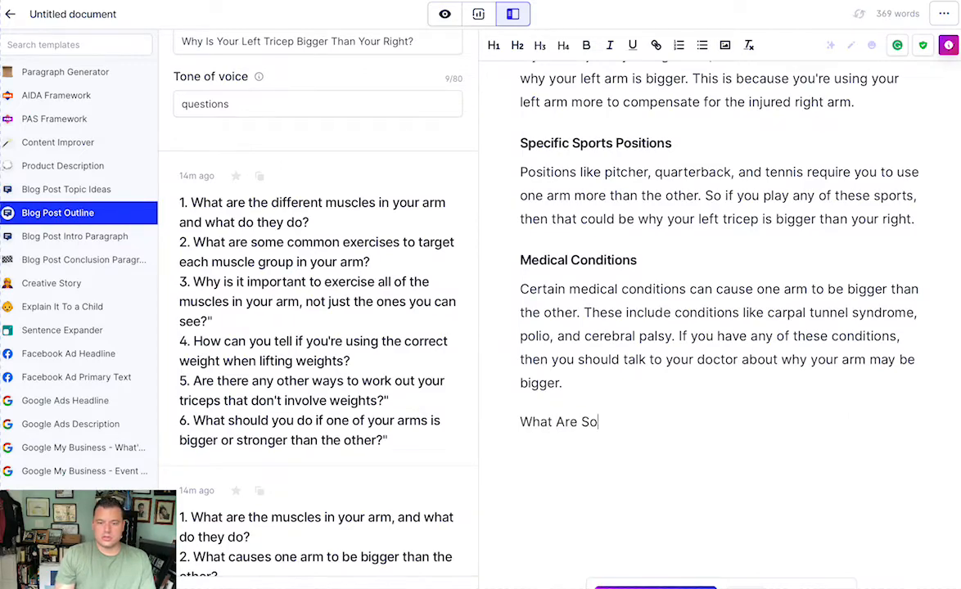
type("me Ways Tio Ev")
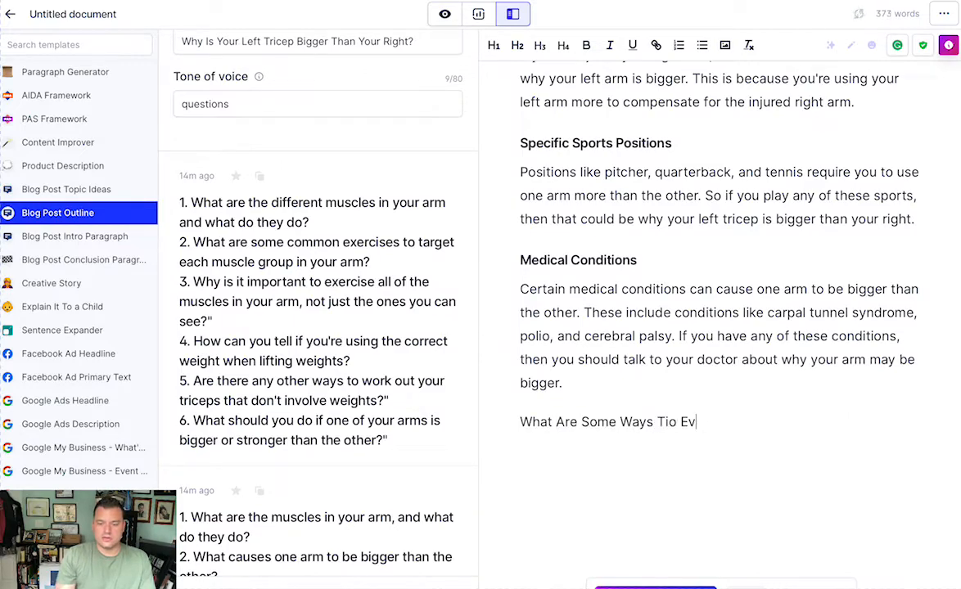
key("BackSpace")
key("BackSpace")
key("BackSpace")
key("BackSpace")
type("EWve")
key("BackSpace")
key("BackSpace")
key("BackSpace")
key("BackSpace")
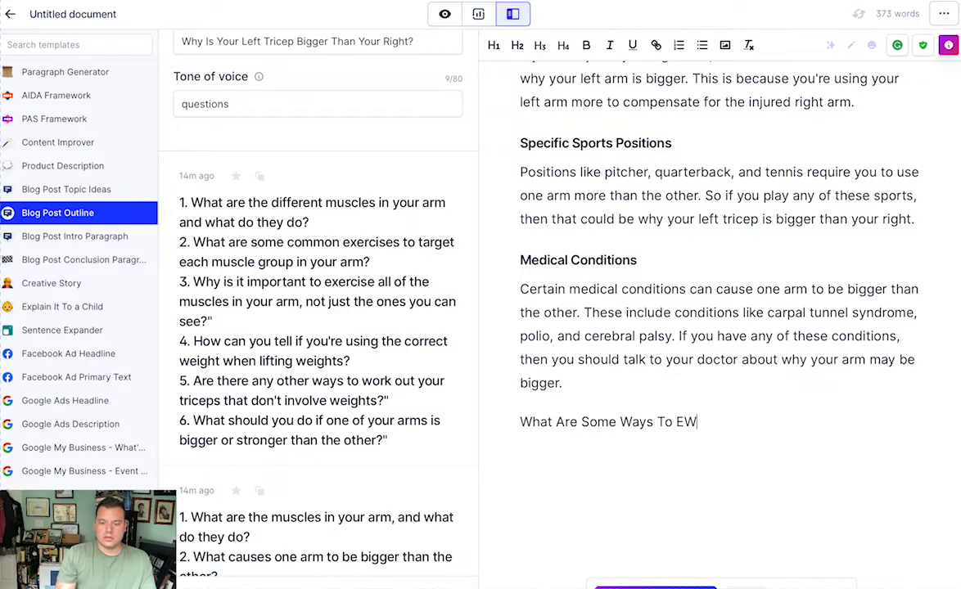
type("v")
type("Even O")
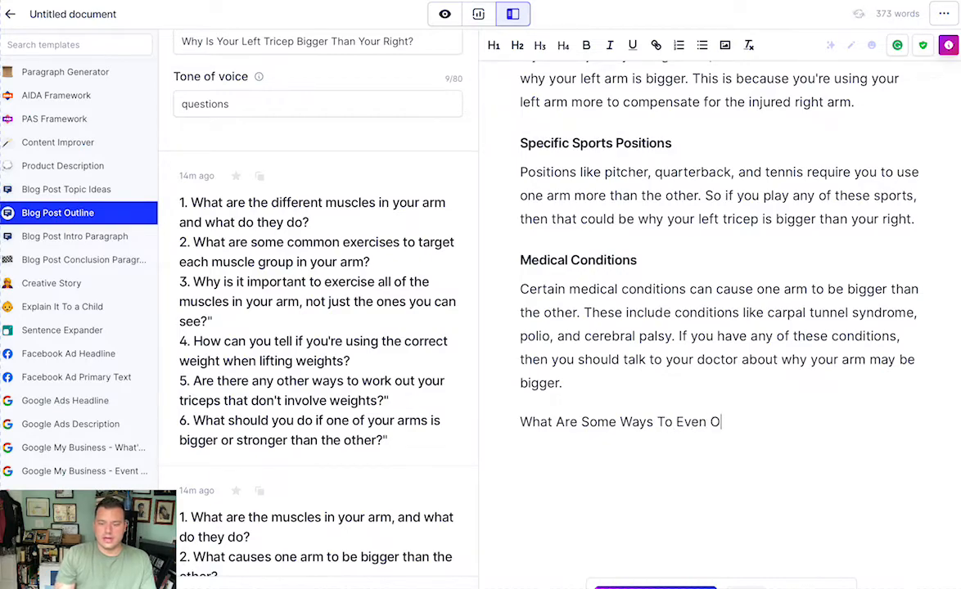
type("ut Lagging Muscles")
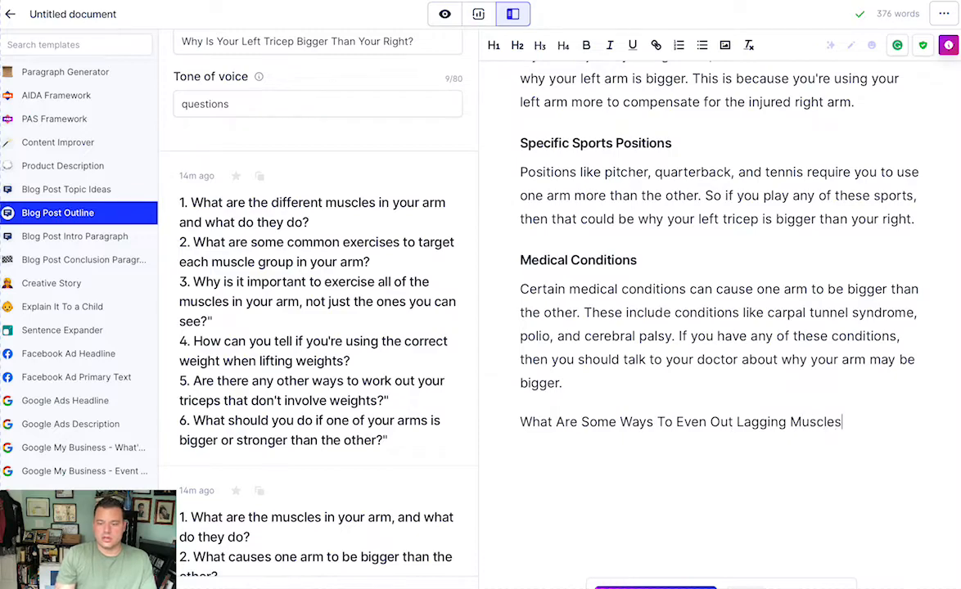
Step: Format the "What Are Some Ways To Even Out Lagging Muscles" line as an H2 heading and start a new line below it
left_click_drag(841, 424, 475, 401)
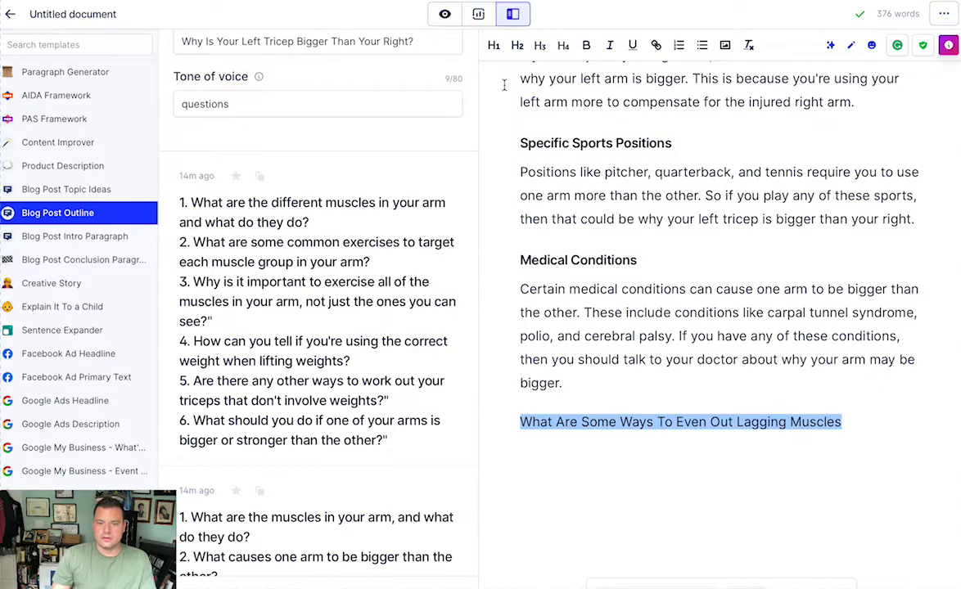
left_click(516, 46)
left_click(903, 429)
key("Return")
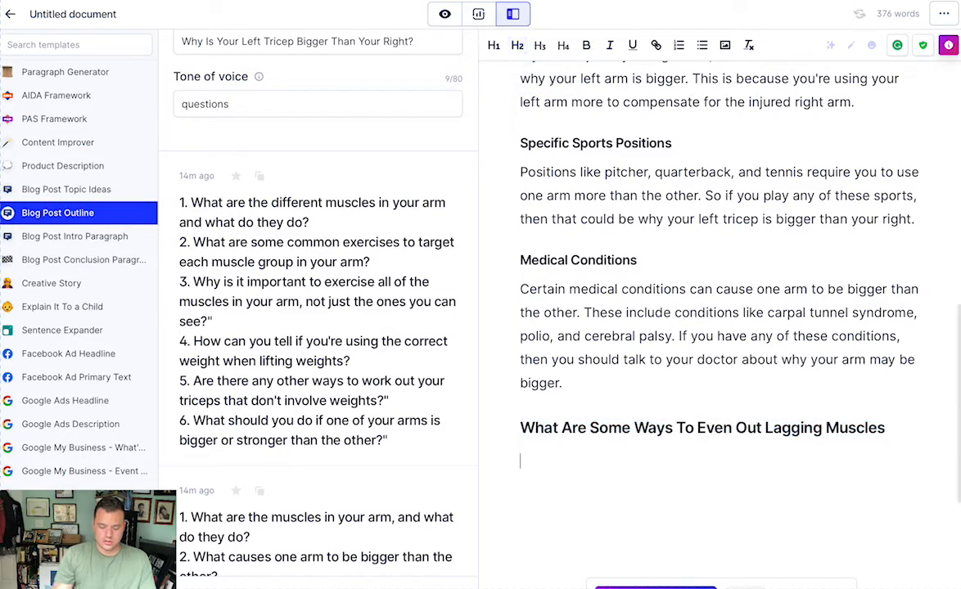
Step: Let the AI generate the opening text below the "What Are Some Ways To Even Out Lagging Muscles" heading
type("So let")
key("BackSpace")
key("BackSpace")
key("BackSpace")
key("BackSpace")
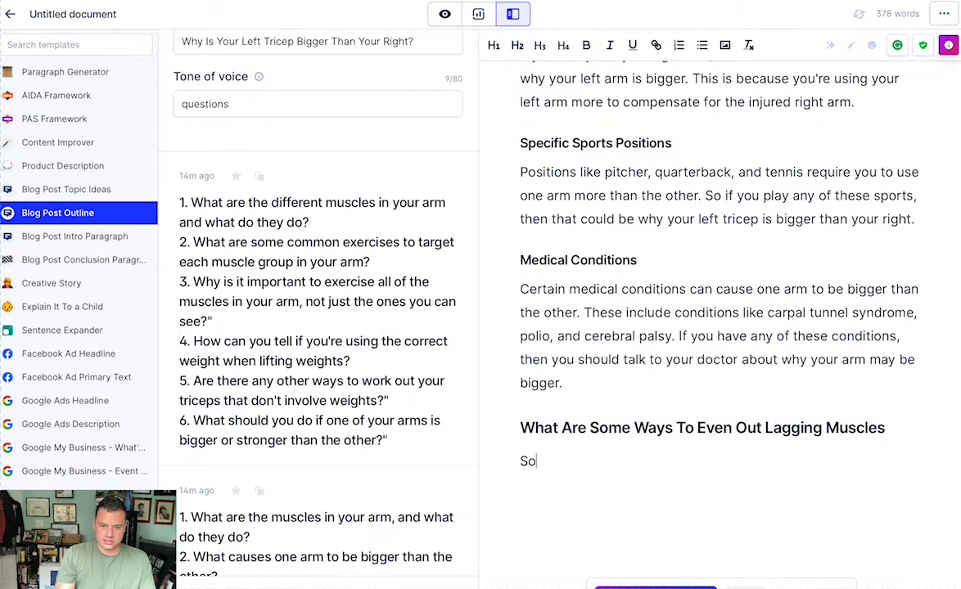
key("ctrl+Return")
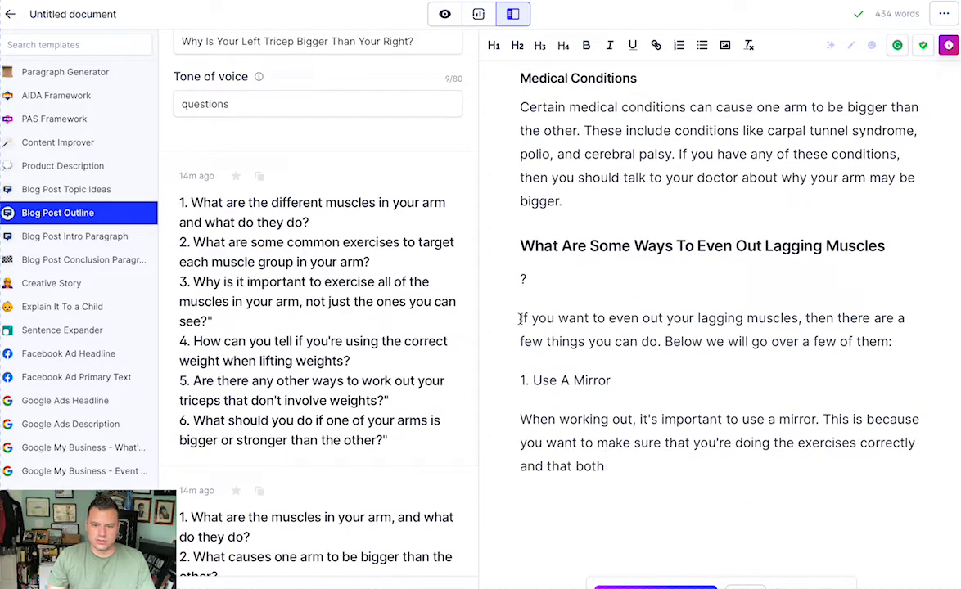
Step: Remove the stray question mark and its empty line directly below the Lagging Muscles heading
left_click_drag(547, 277, 518, 279)
key("BackSpace")
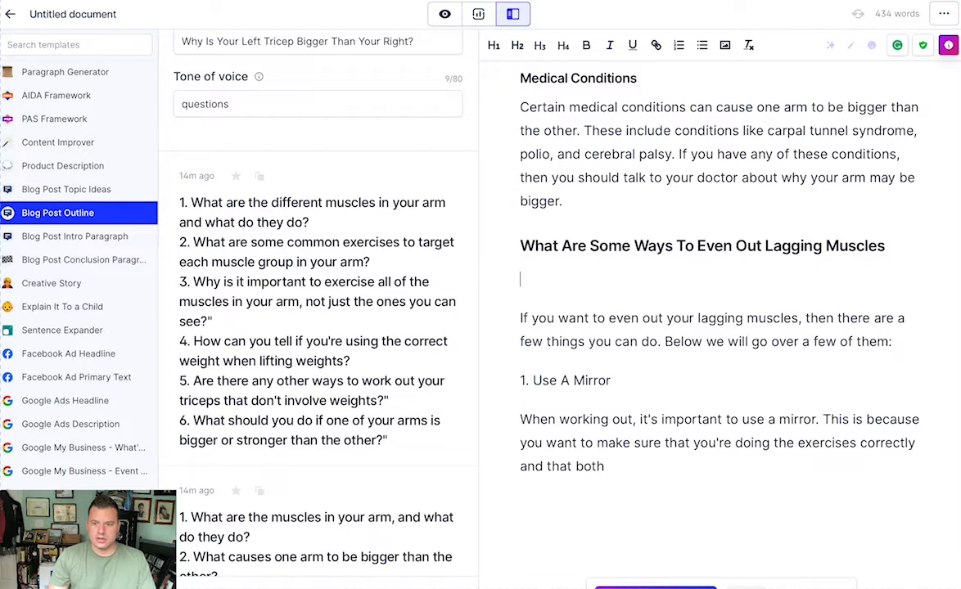
key("BackSpace")
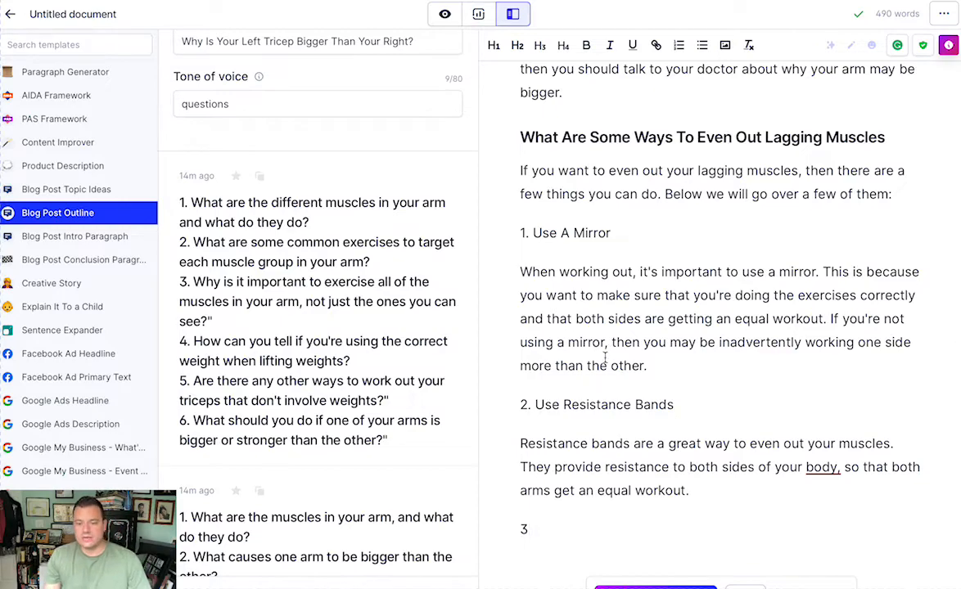
Step: Format the "1. Use A Mirror" and "2. Use Resistance Bands" lines as H3 headings
scroll(606, 377, "down", 1)
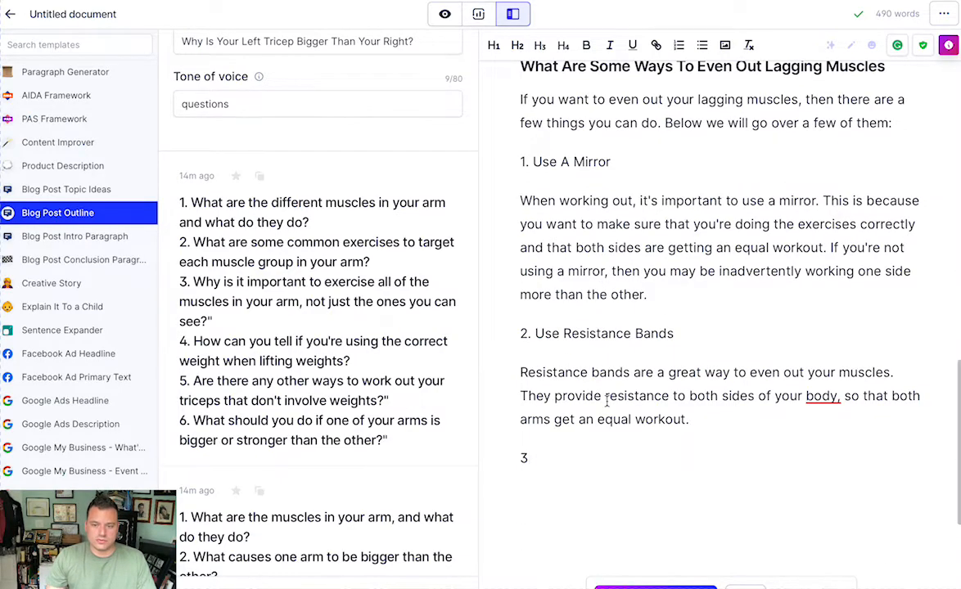
left_click_drag(675, 334, 516, 334)
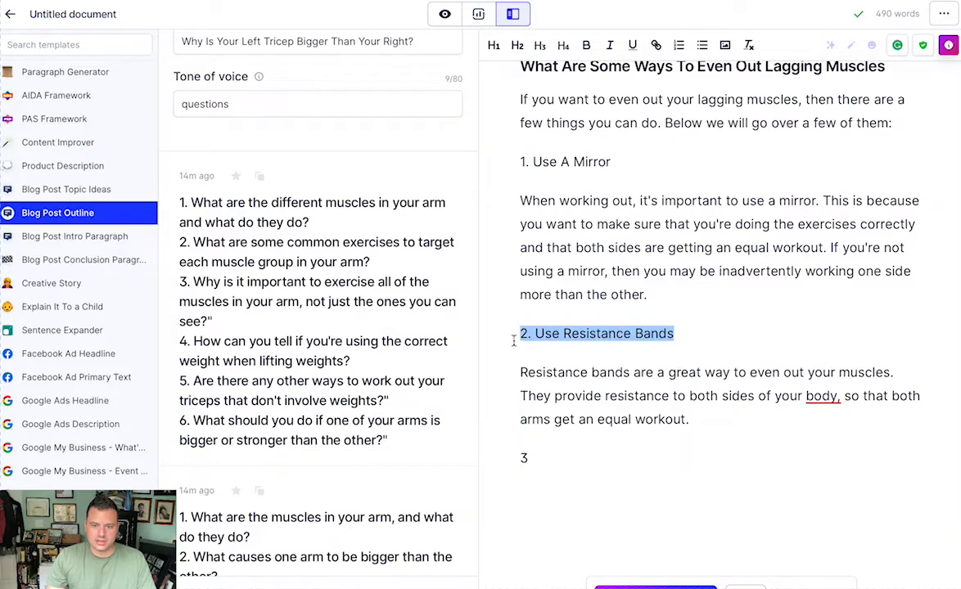
left_click(539, 47)
left_click_drag(659, 161, 489, 152)
left_click(547, 47)
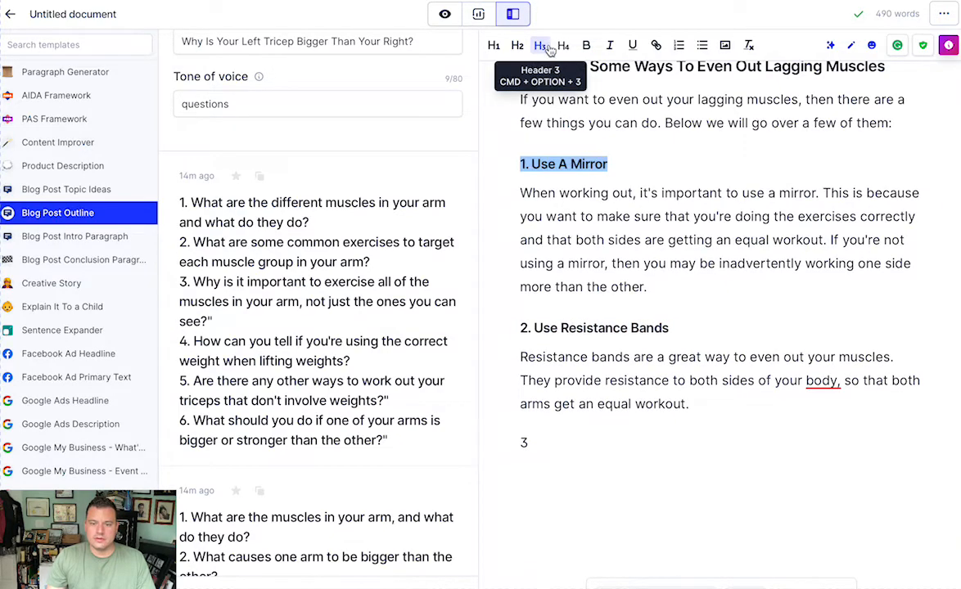
left_click(629, 426)
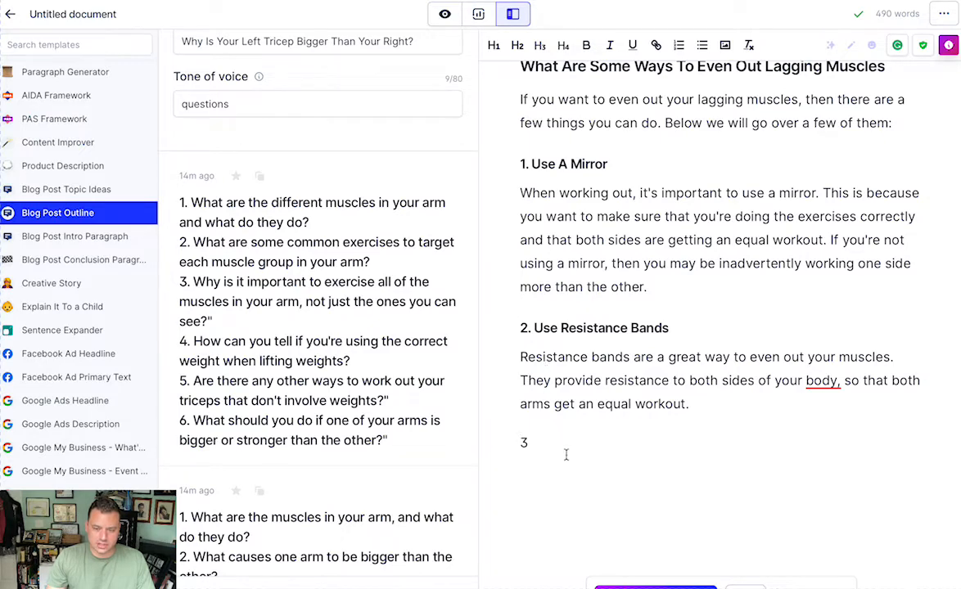
Step: Replace the stray "3" after the resistance bands paragraph with "While you're at home you can do some extra reps with the arm that's lagging behind."
left_click_drag(556, 443, 504, 442)
key("BackSpace")
key("BackSpace")
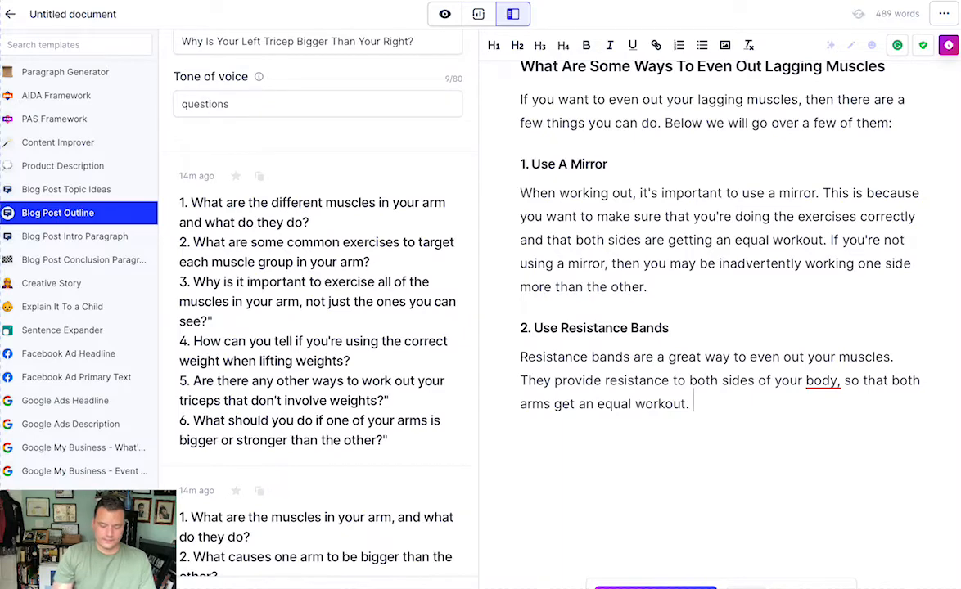
type("While you're a")
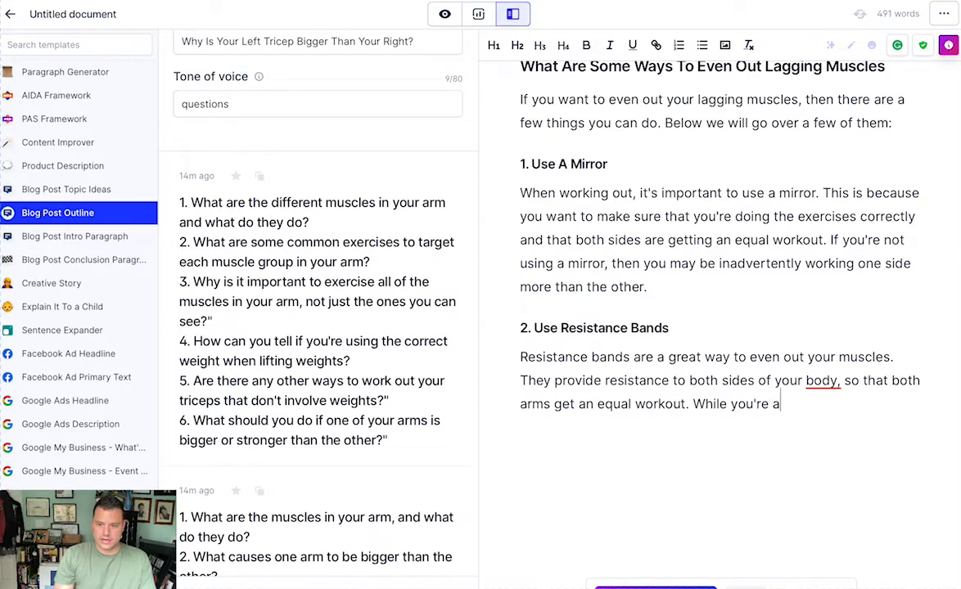
type("t home you can ")
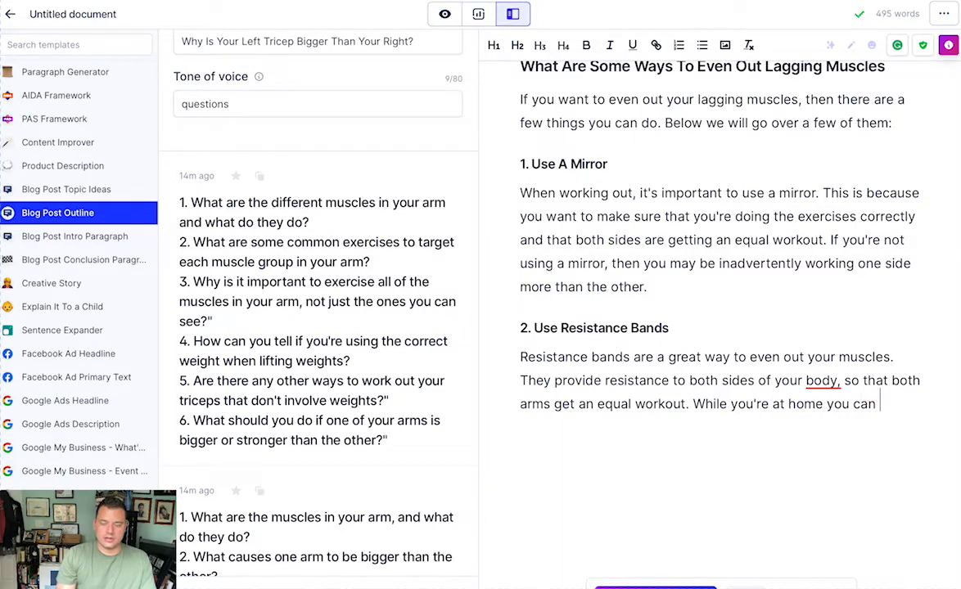
type("do some ")
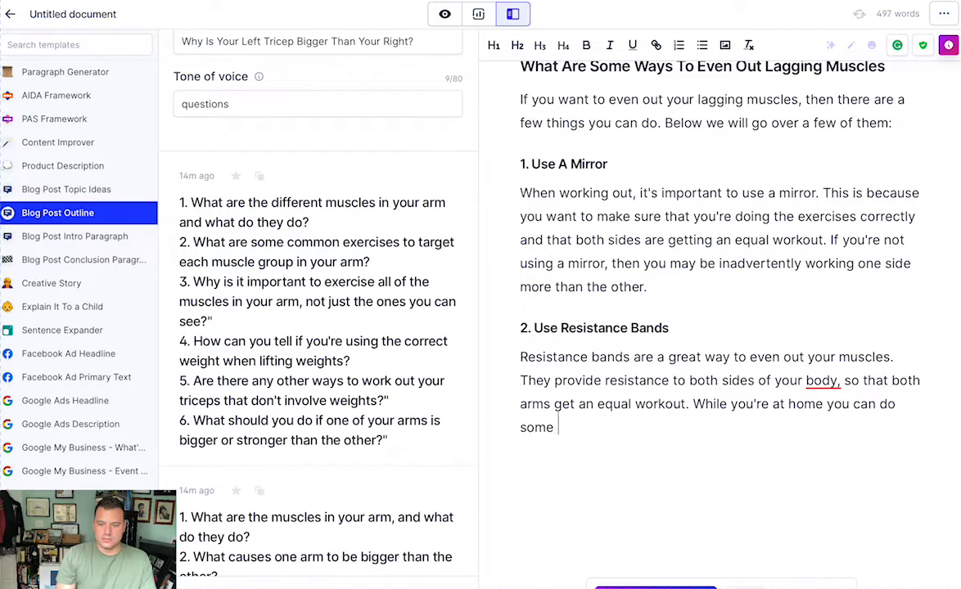
type("extra reps ")
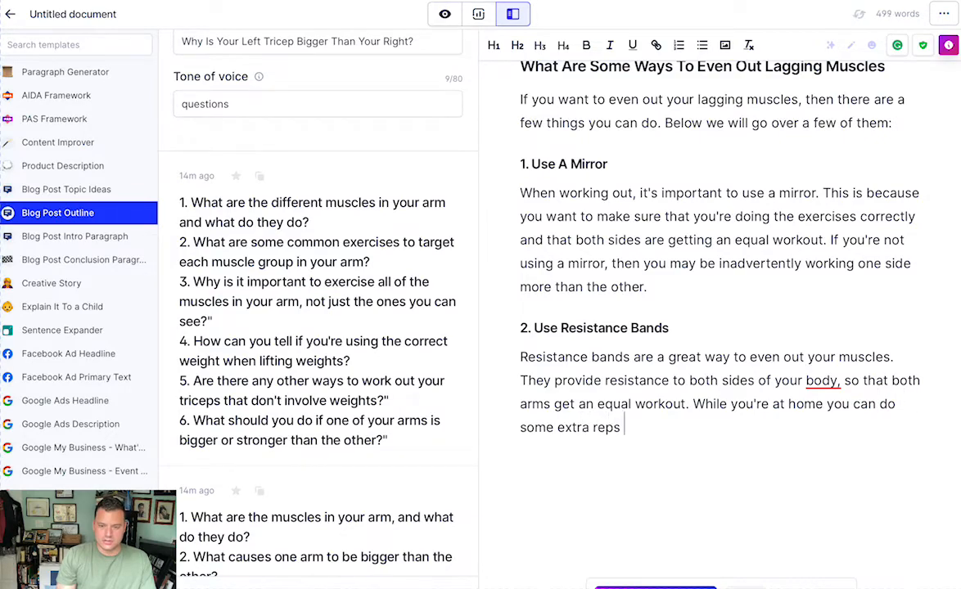
type("with the arm that's lagging behind.")
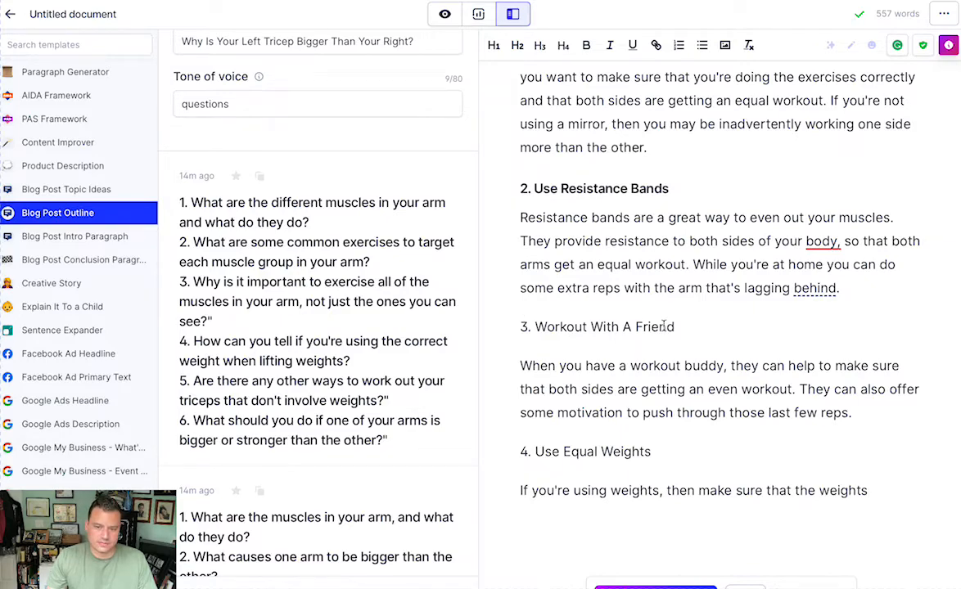
Step: Format the "3. Workout With A Friend" line as an H3 heading and delete the unfinished "4. Use Equal Weights" section
left_click_drag(674, 327, 520, 327)
left_click(540, 45)
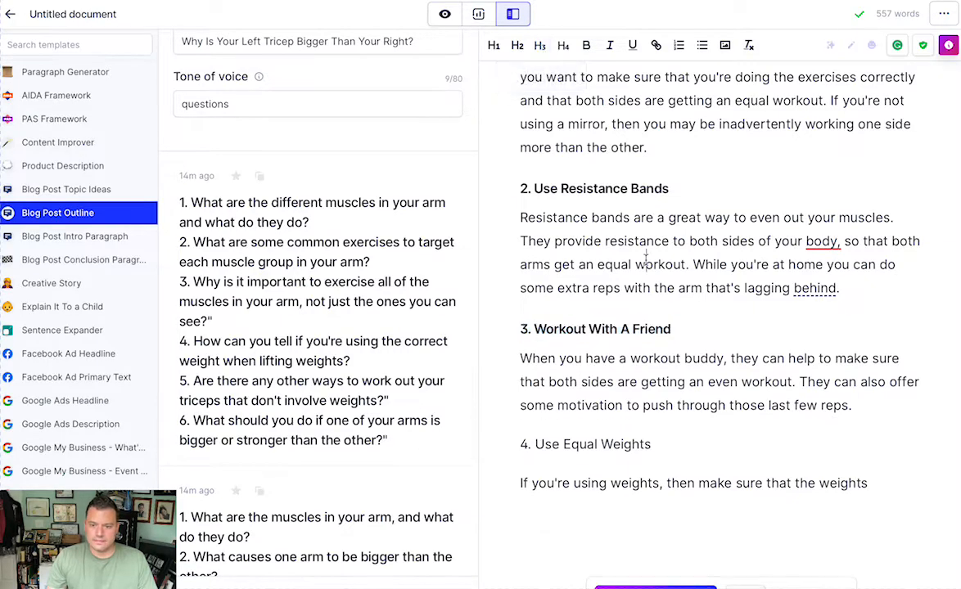
left_click_drag(670, 442, 446, 438)
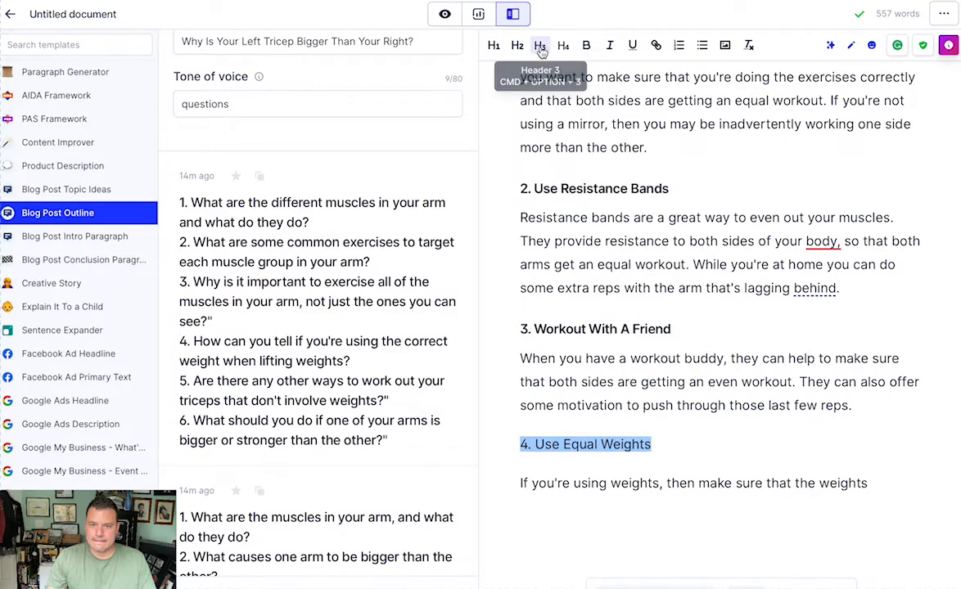
left_click_drag(889, 483, 455, 425)
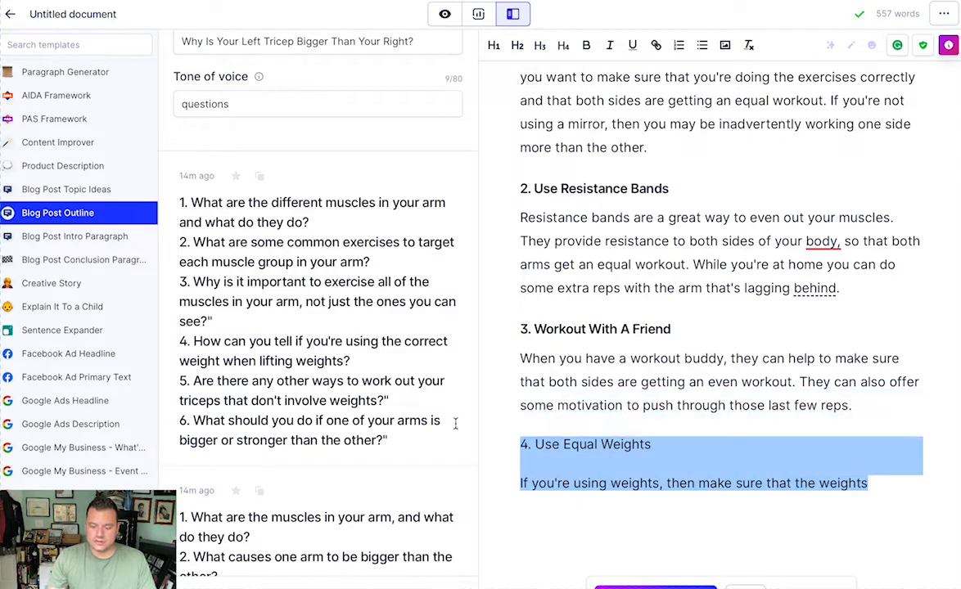
key("BackSpace")
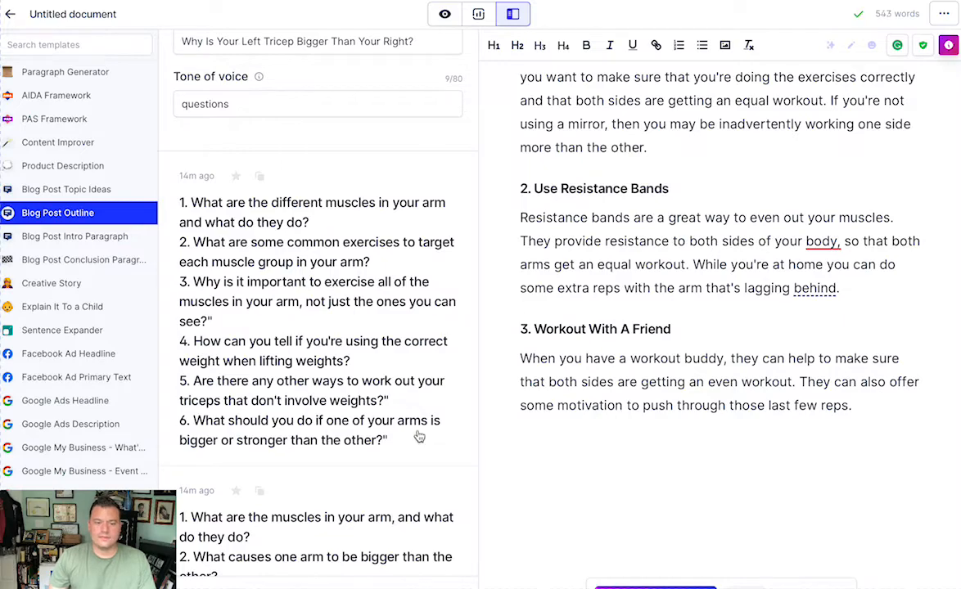
Step: Accept the writing suggestion that drops "behind" from the last sentence of the resistance bands paragraph
scroll(327, 410, "down", 5)
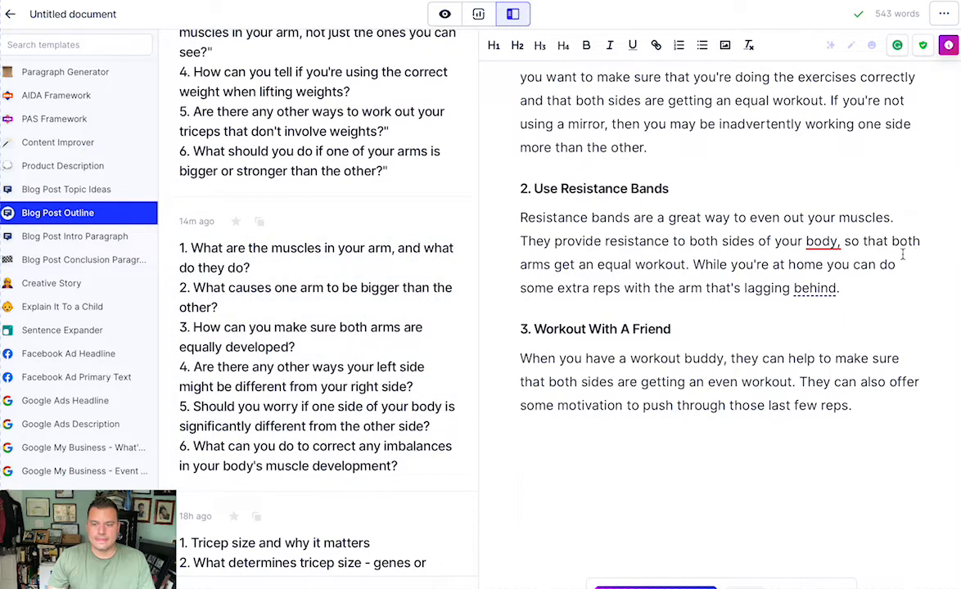
mouse_move(814, 288)
left_click(639, 386)
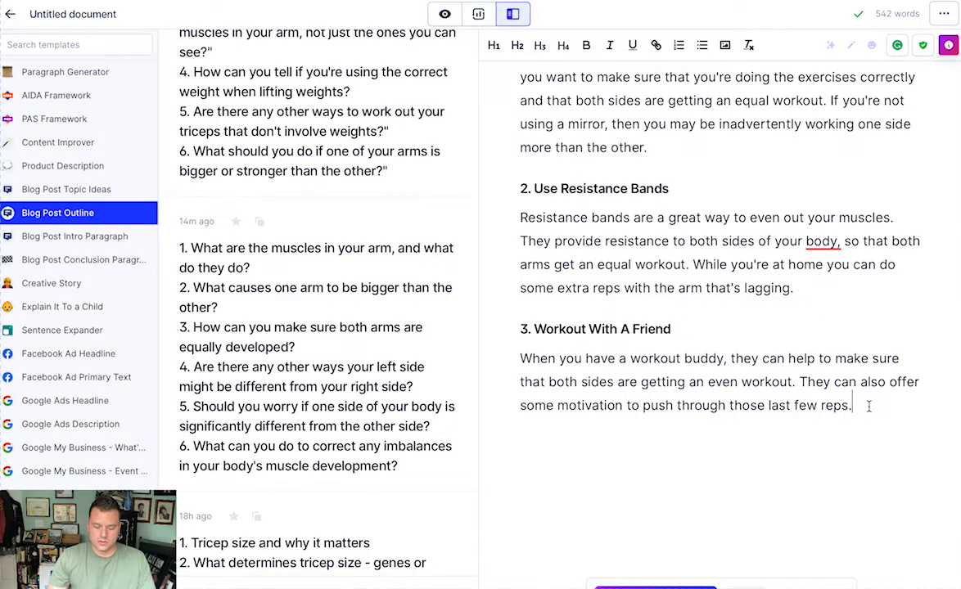
Step: Add a "Conclusion" line below the workout buddy paragraph and format it as an H2 heading
type("Concl")
type("u")
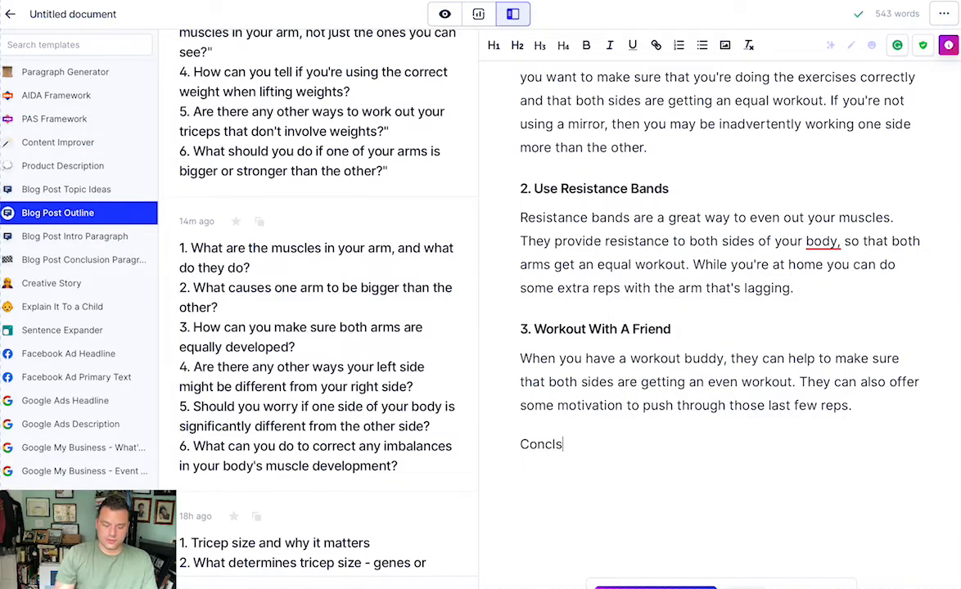
type("sion")
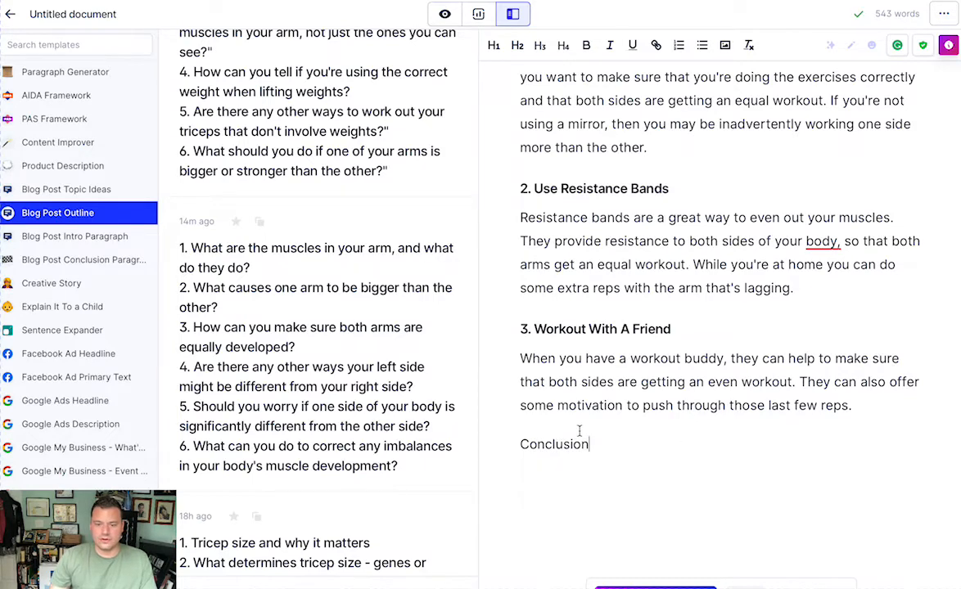
left_click_drag(589, 444, 519, 445)
left_click(519, 45)
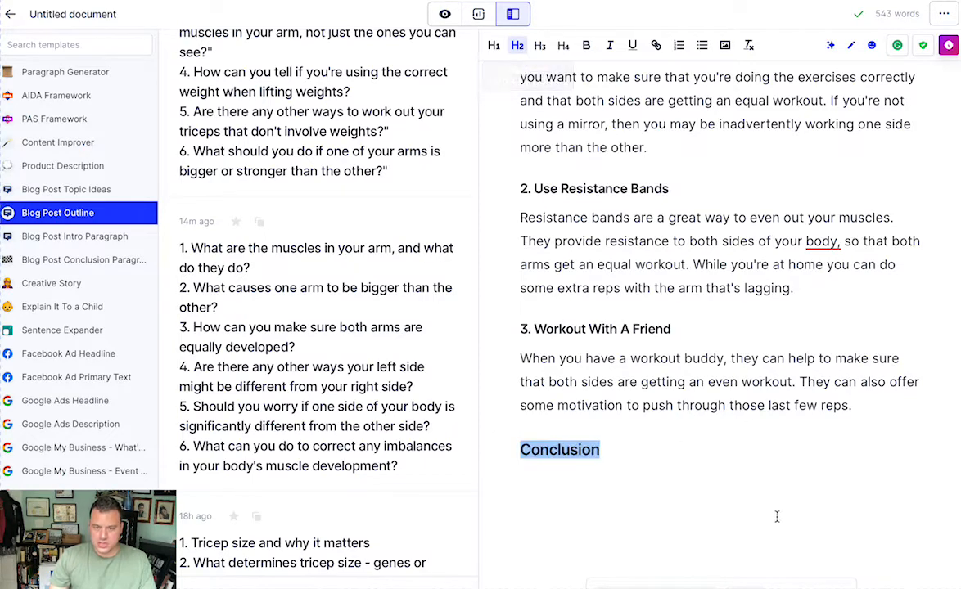
Step: Have Jasper write the paragraph under the Conclusion heading and remove the empty line above it
left_click(710, 457)
key("Return")
key("ctrl+j")
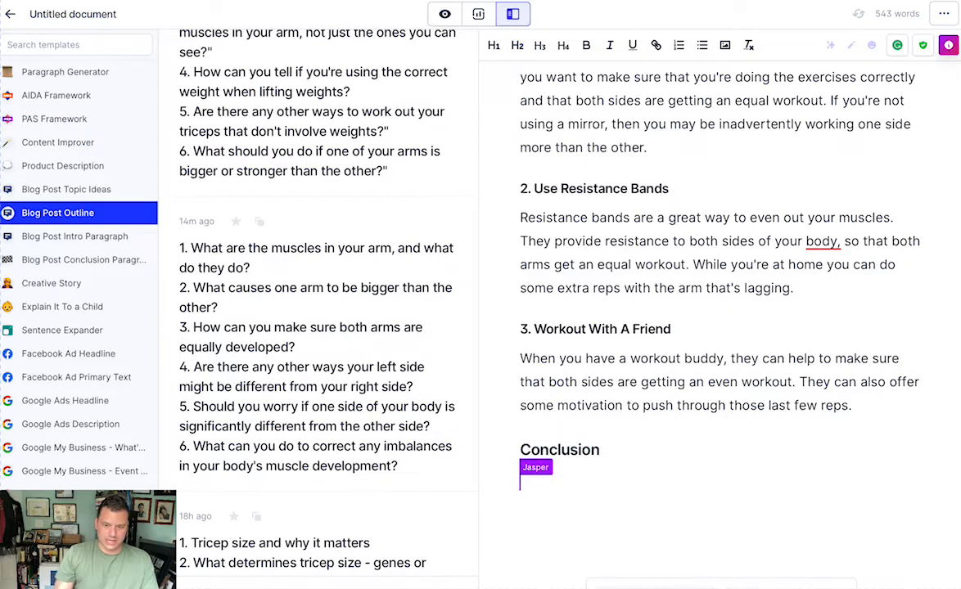
scroll(619, 426, "down", 3)
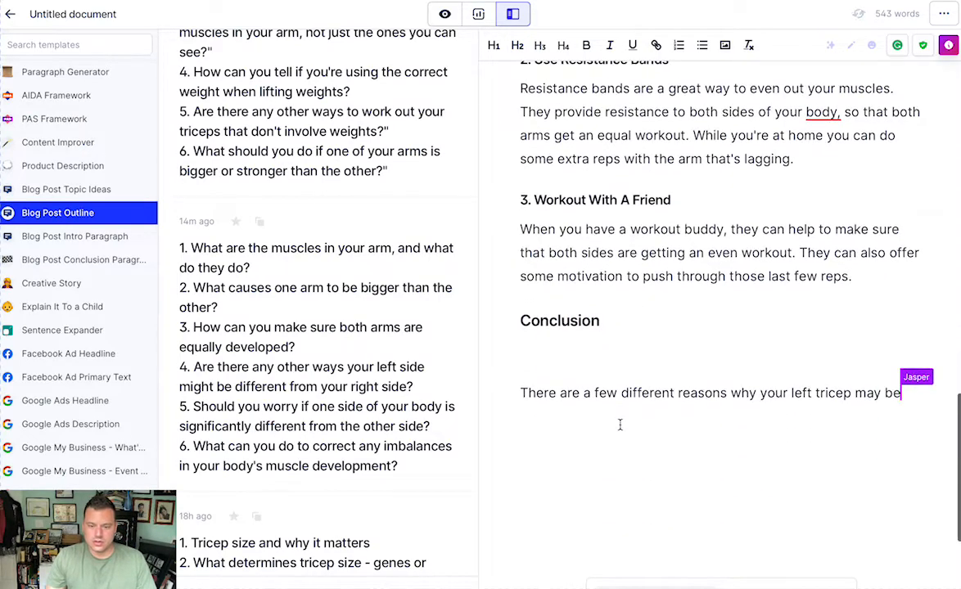
scroll(619, 426, "down", 1)
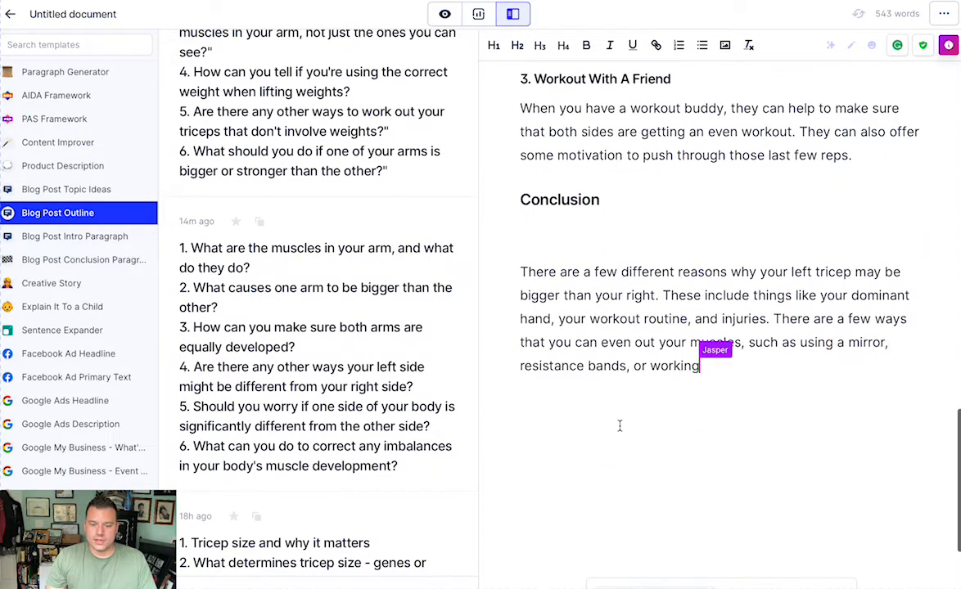
left_click(521, 272)
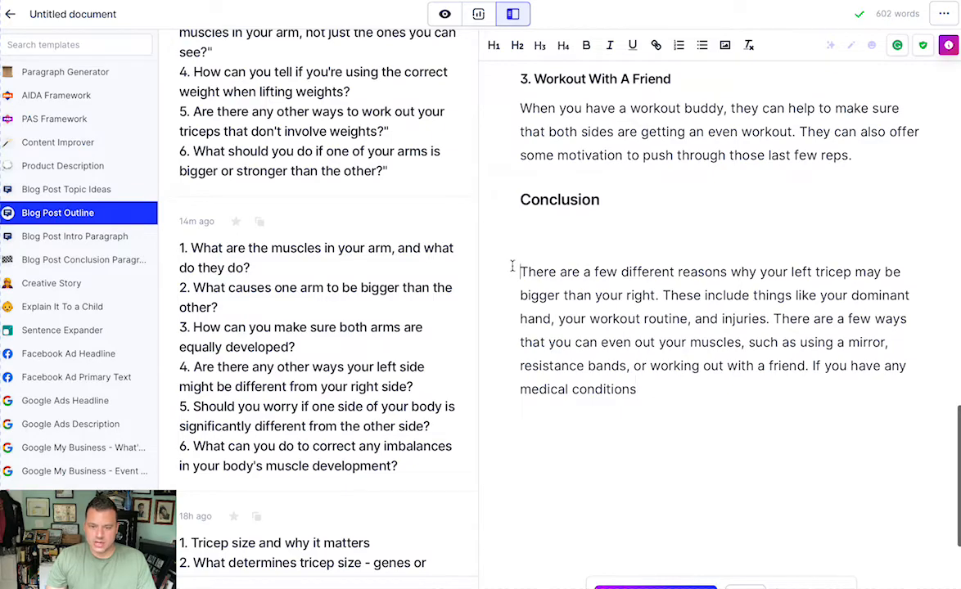
key("BackSpace")
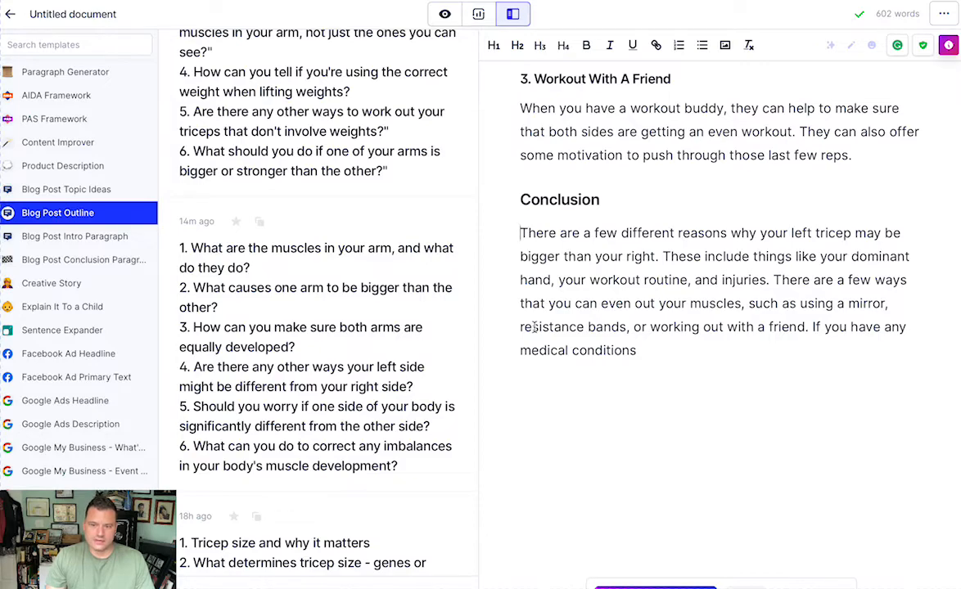
Step: Replace the unfinished "If you have any medical conditions" sentence with a new paragraph starting "If you found this blog post helpful"
left_click_drag(637, 350, 813, 327)
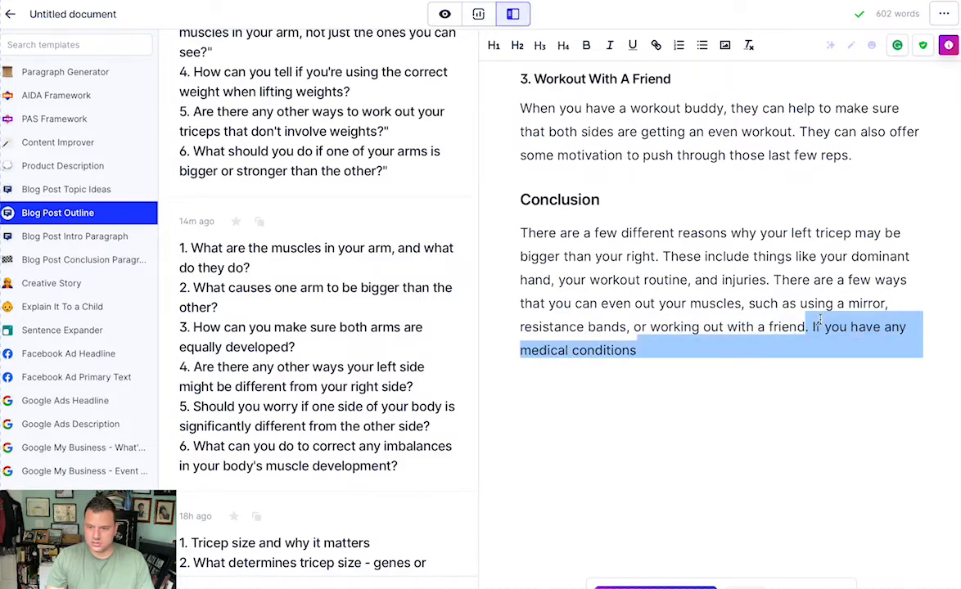
key("Return")
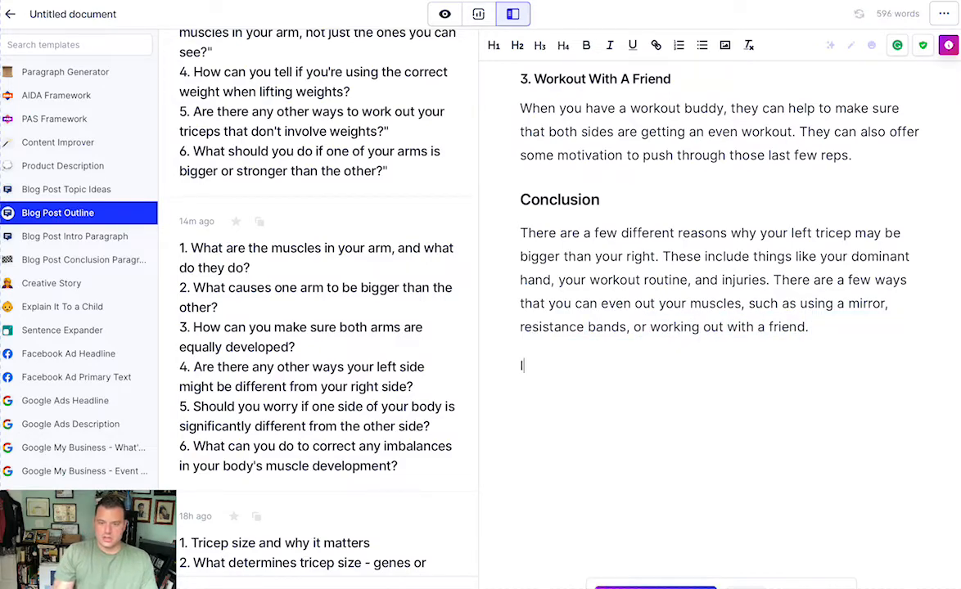
type("If you found this blog post helpful")
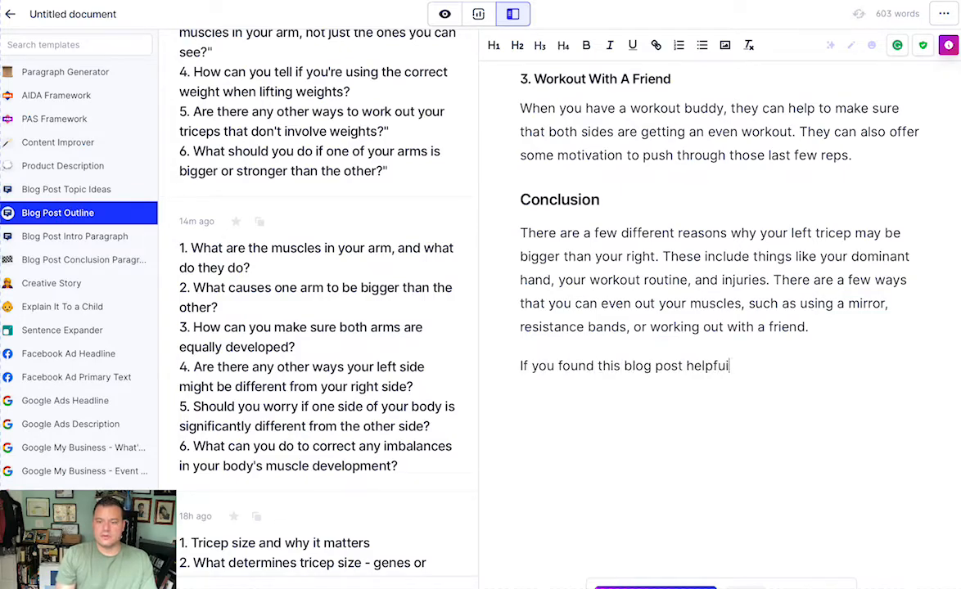
type("m ple")
key("BackSpace")
key("BackSpace")
key("BackSpace")
key("BackSpace")
key("BackSpace")
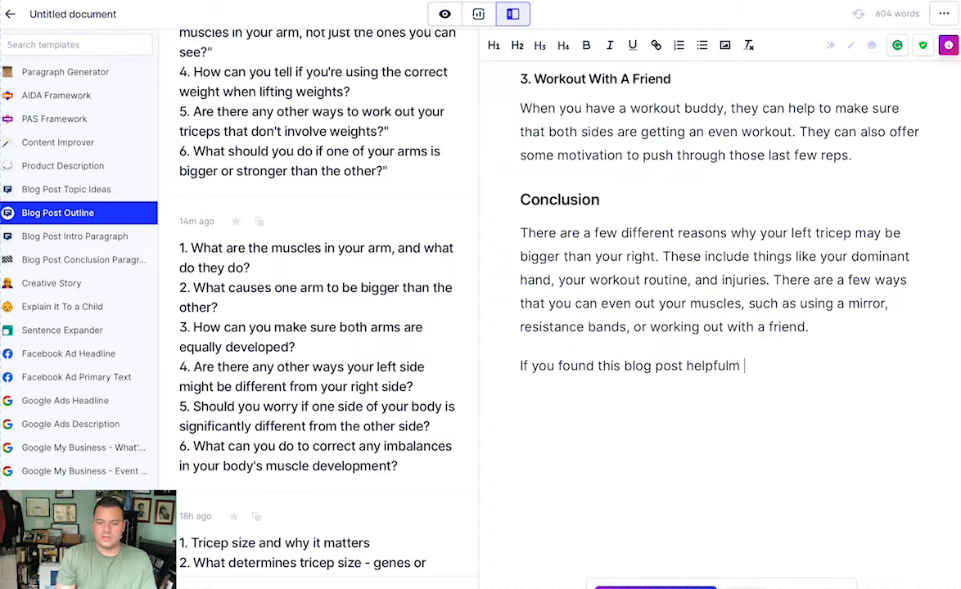
Step: Continue the closing paragraph with ", please consider sharing it on social media or with friends that may find it"
type(", please cons")
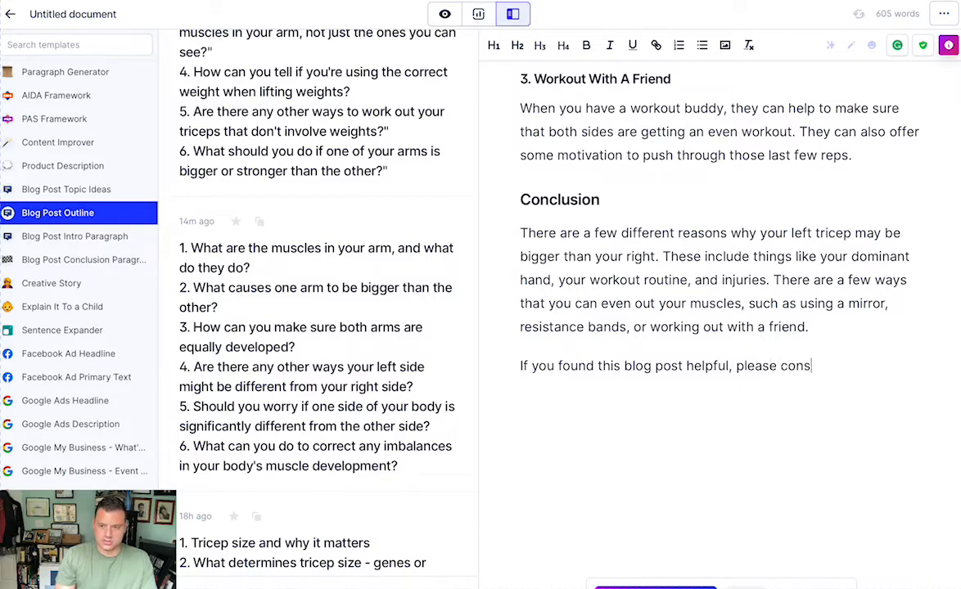
type("ider sharing it o")
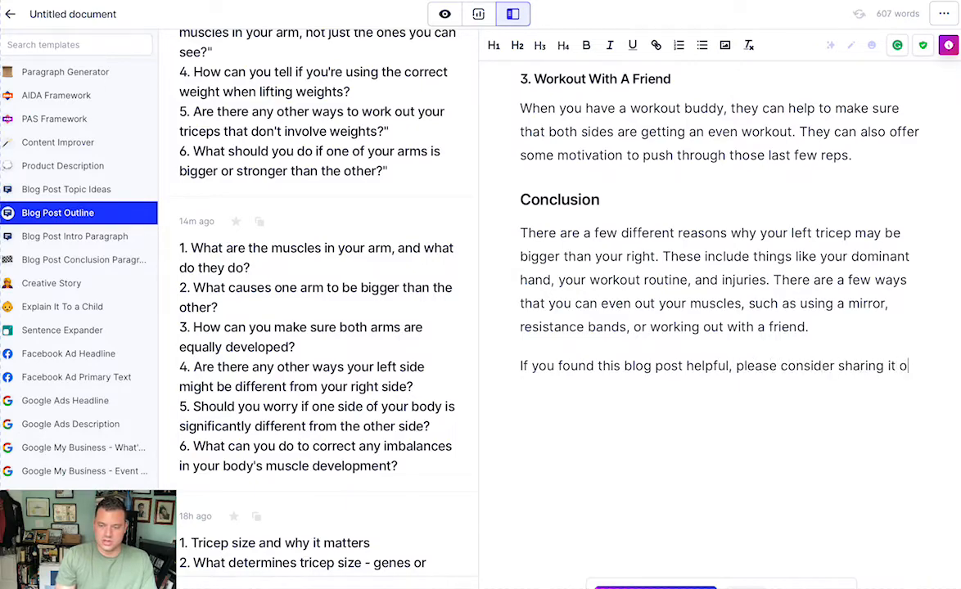
type("n social meid")
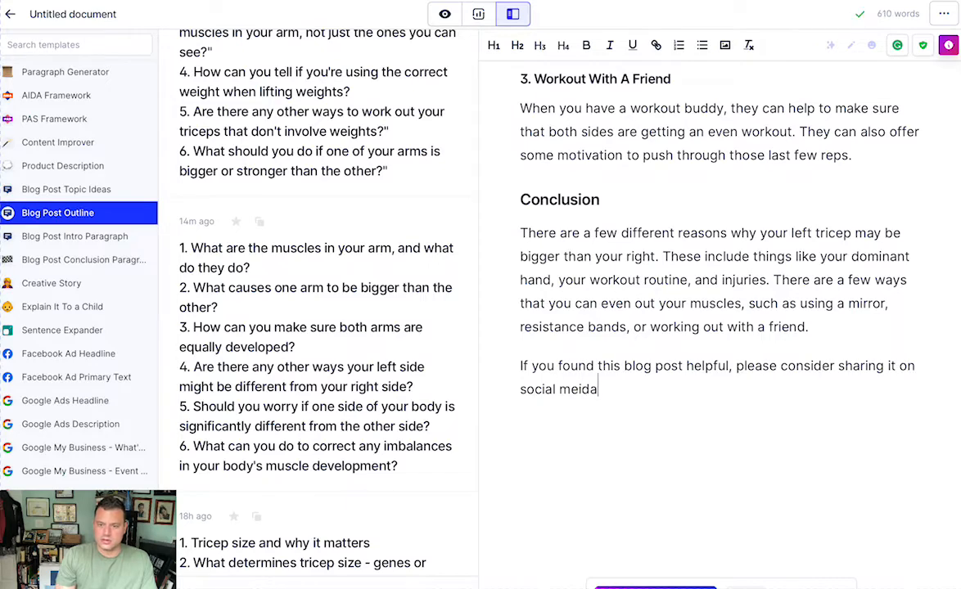
type("a")
key("BackSpace")
key("BackSpace")
key("BackSpace")
type("dia ")
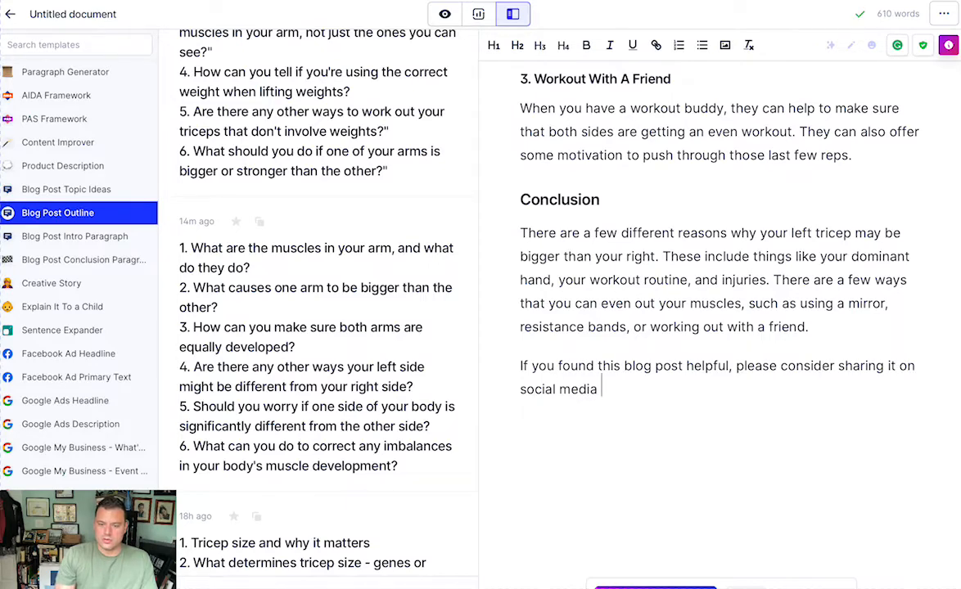
type("or with friends that")
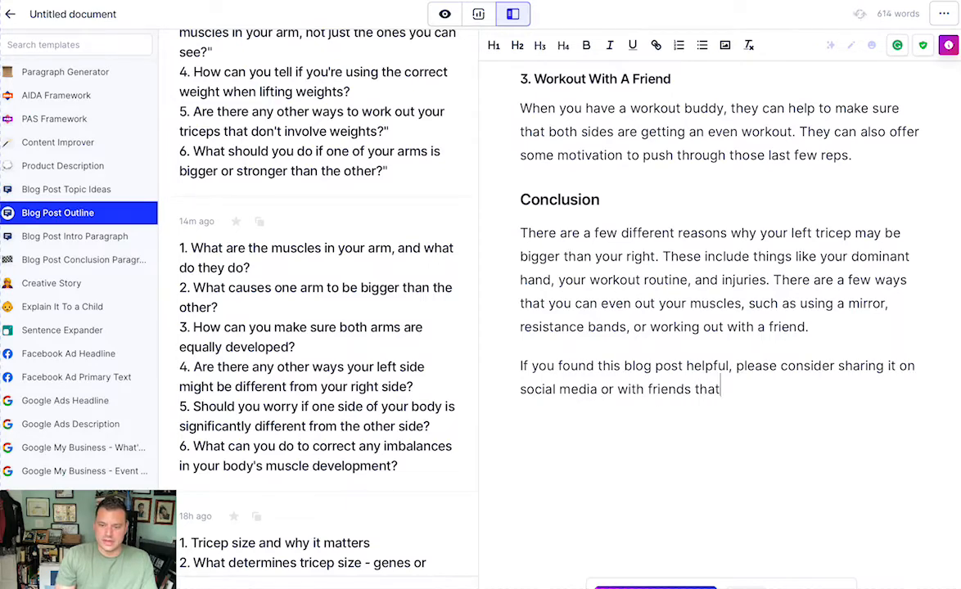
type(" may find it")
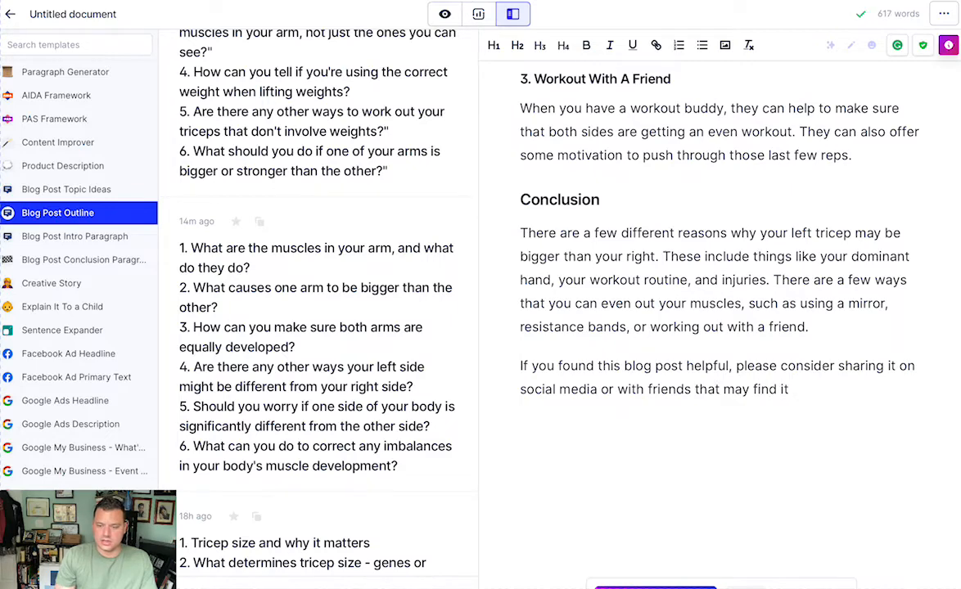
Step: Let Jasper complete the closing sentence about sharing the post and remove the extra space after "find it"
key("super+j")
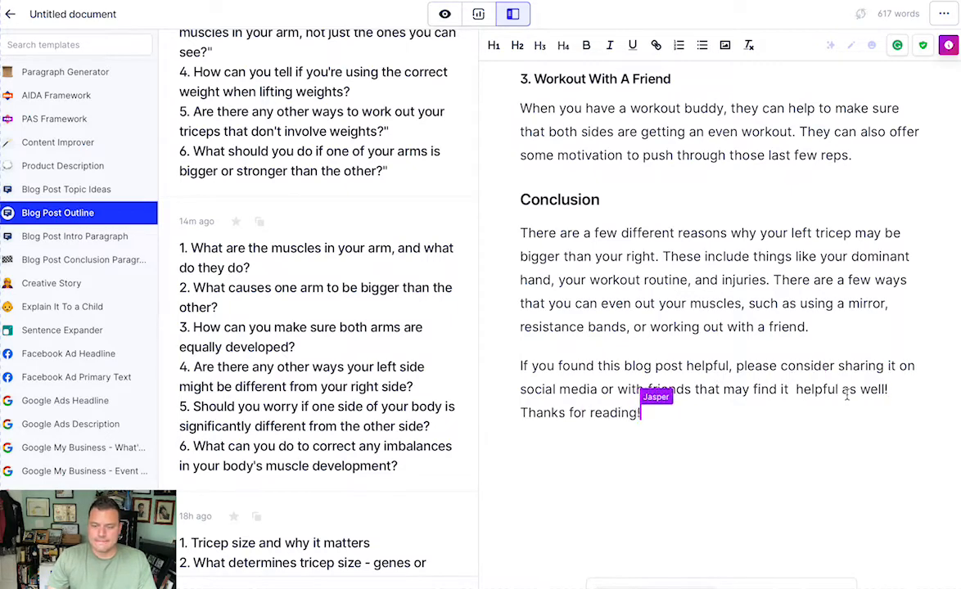
scroll(721, 434, "down", 1)
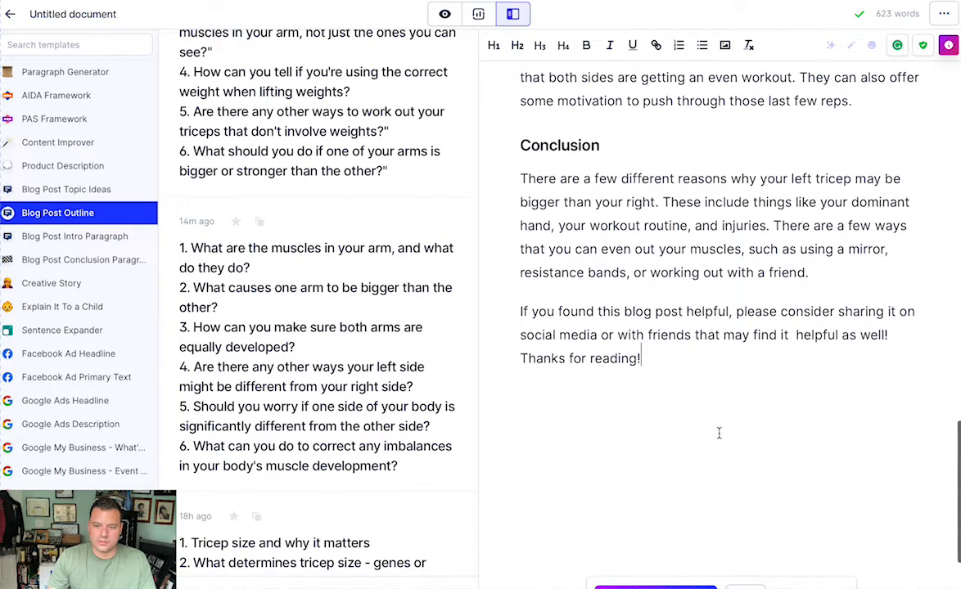
left_click(795, 338)
key("BackSpace")
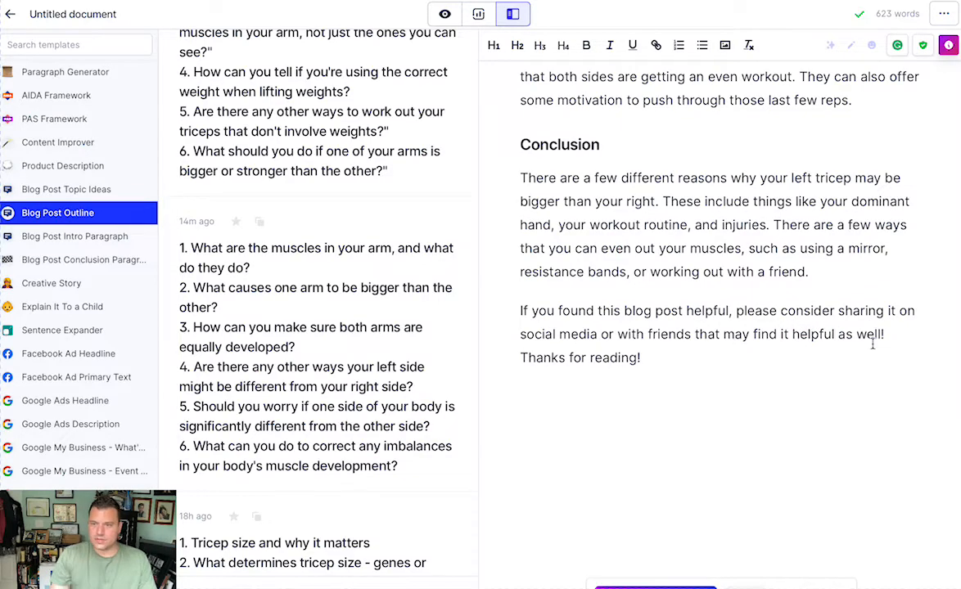
Step: Copy "The best exercises for increasing tricep size" from the generated outline and insert it above the Conclusion as an H2 heading
scroll(686, 400, "up", 3)
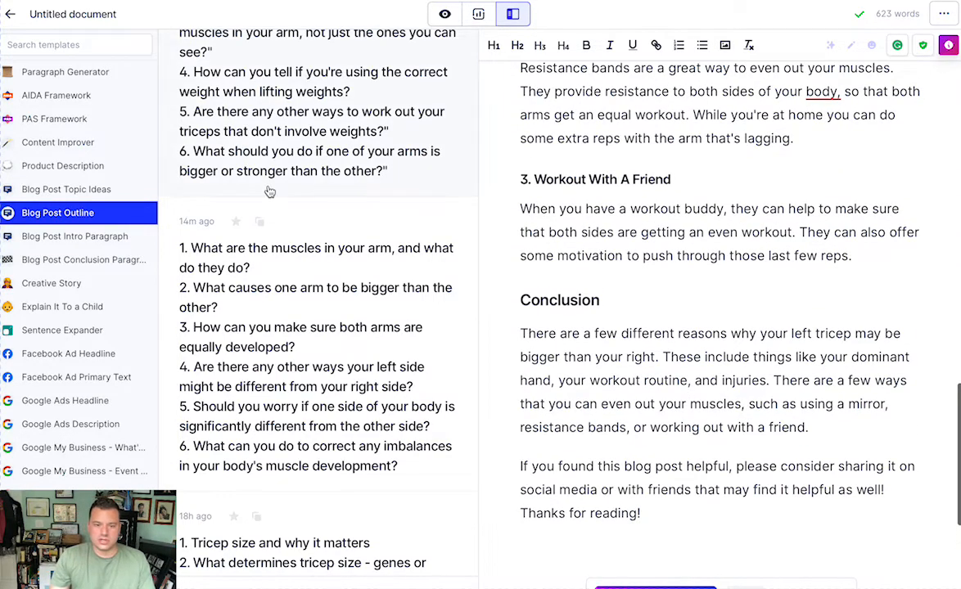
scroll(279, 344, "down", 4)
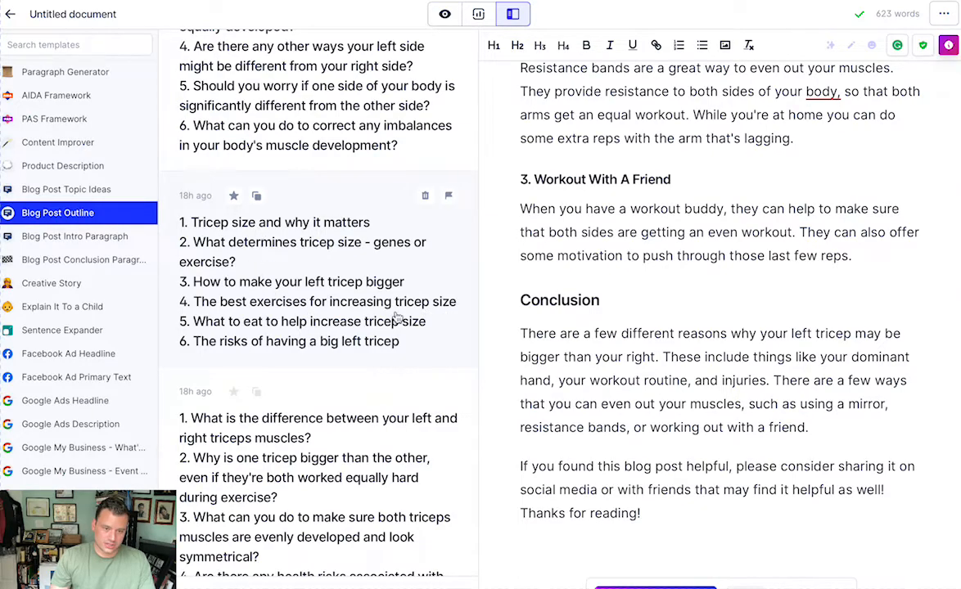
left_click(256, 306)
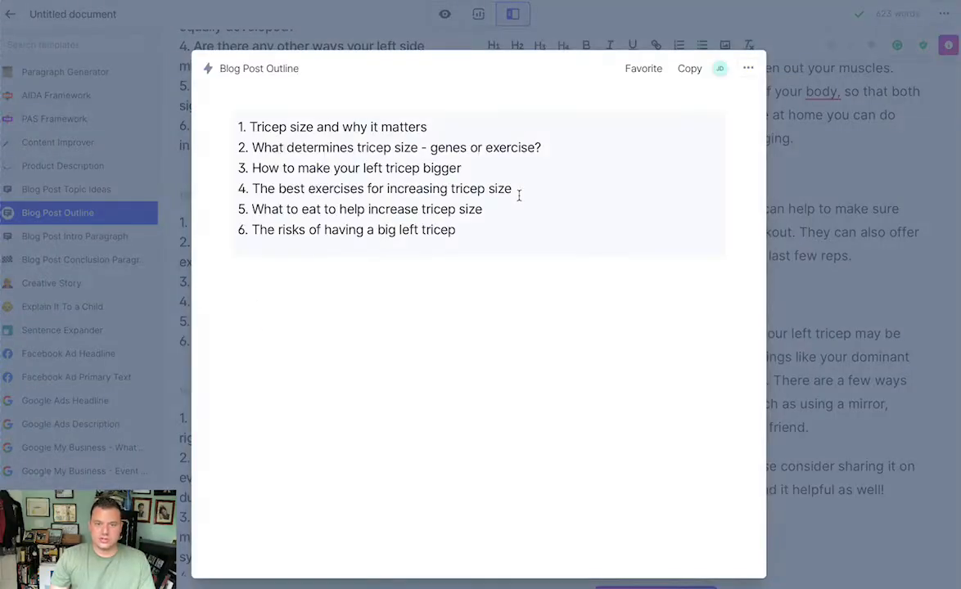
left_click_drag(519, 195, 245, 187)
key("ctrl+c")
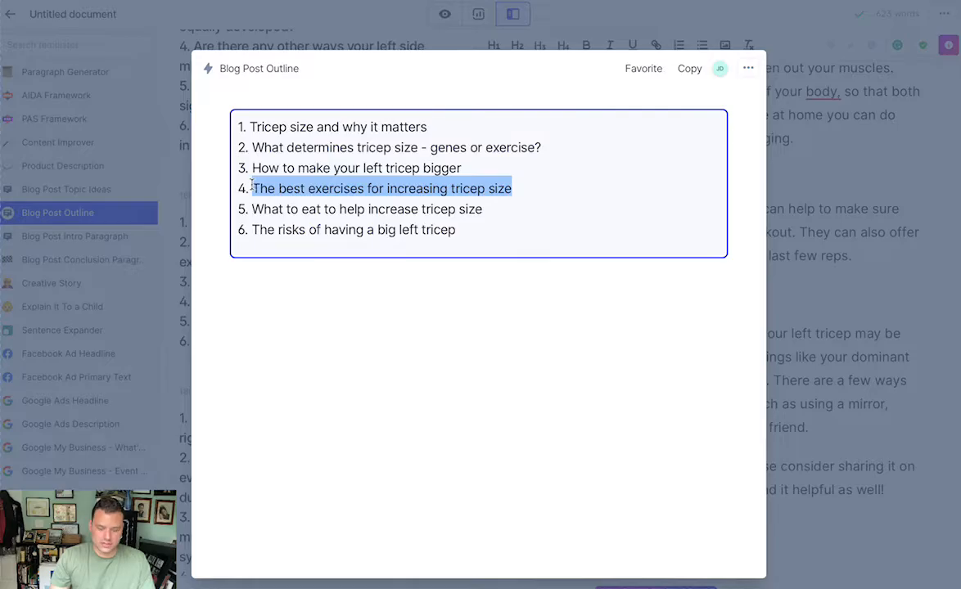
left_click(954, 253)
scroll(900, 245, "down", 1)
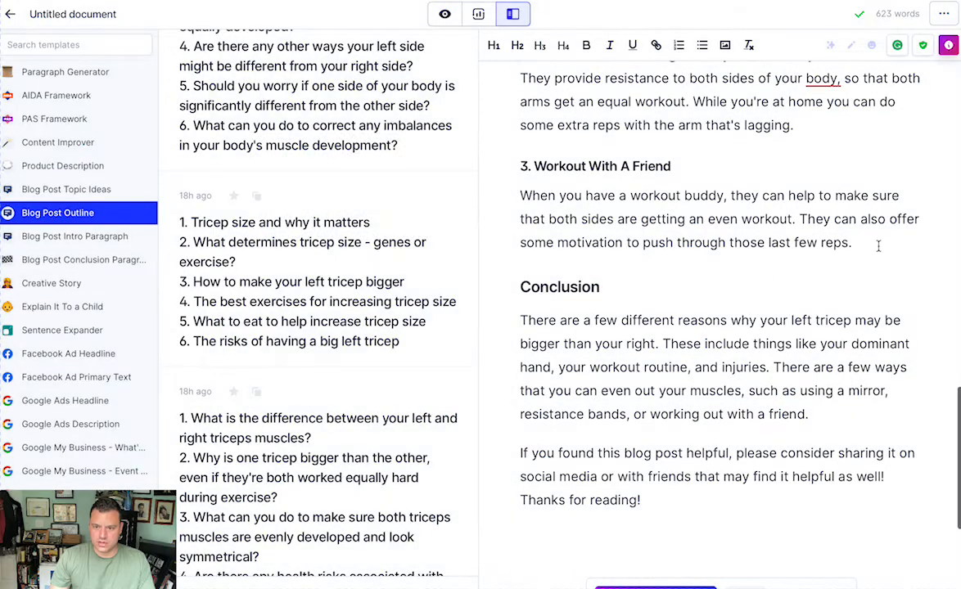
key("Return")
key("ctrl+v")
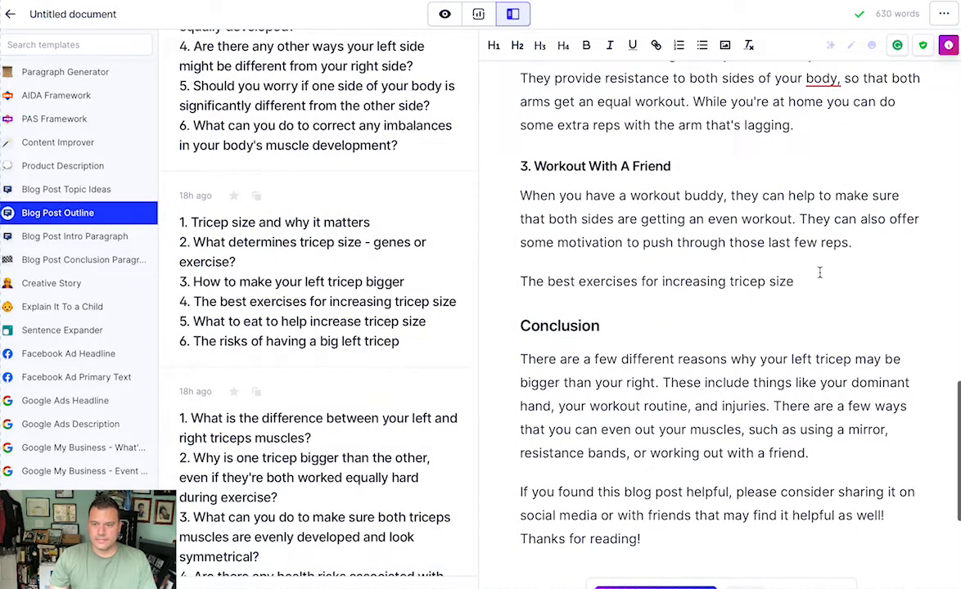
left_click_drag(819, 276, 494, 258)
left_click(516, 45)
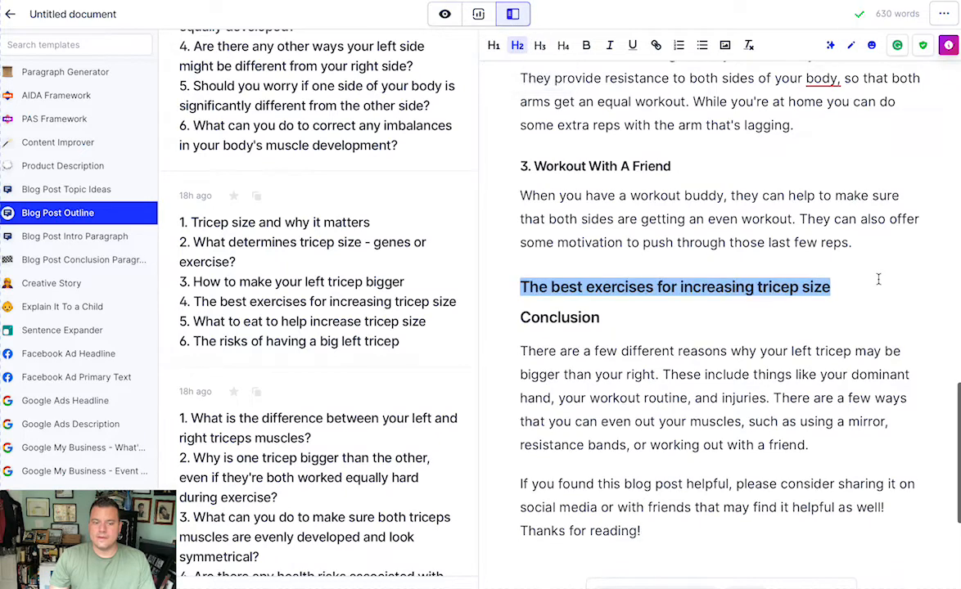
Step: Have Jasper generate content under "The best exercises for increasing tricep size" heading
left_click(879, 281)
key("Return")
key("ctrl+j")
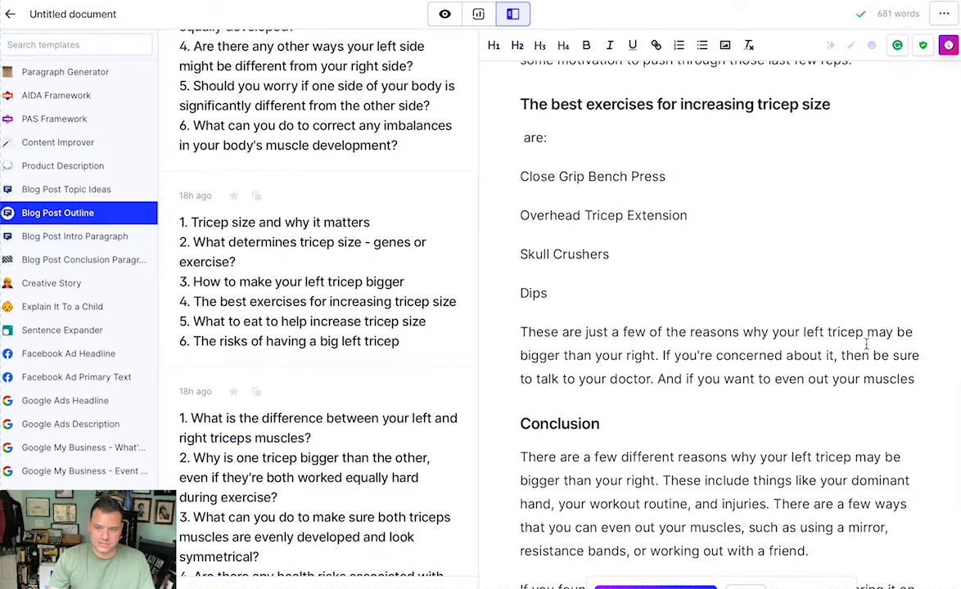
Step: Delete the generated paragraph after "Dips" and the stray "are:" line above "Close Grip Bench Press"
left_click_drag(925, 382, 510, 316)
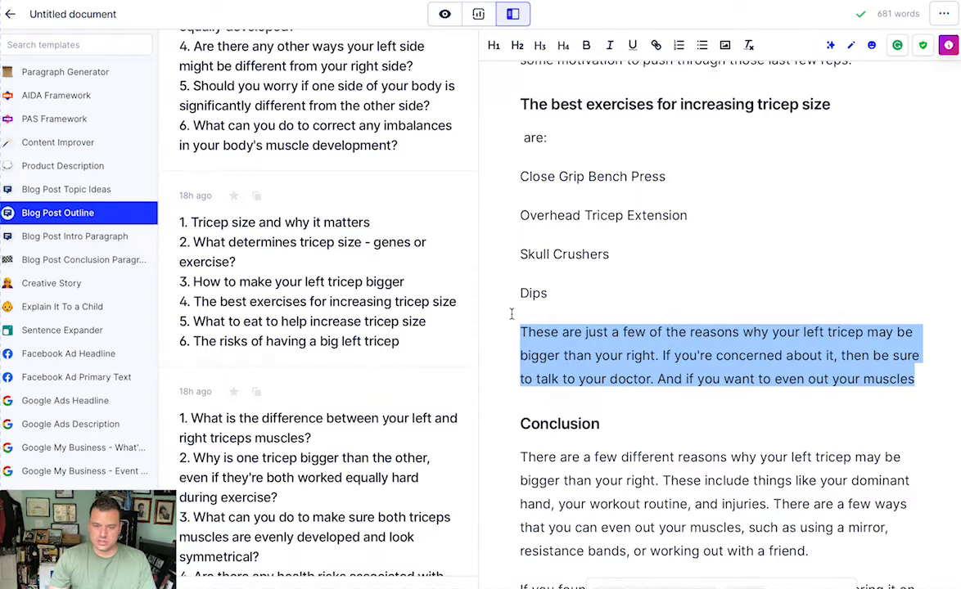
key("BackSpace")
left_click_drag(549, 139, 505, 137)
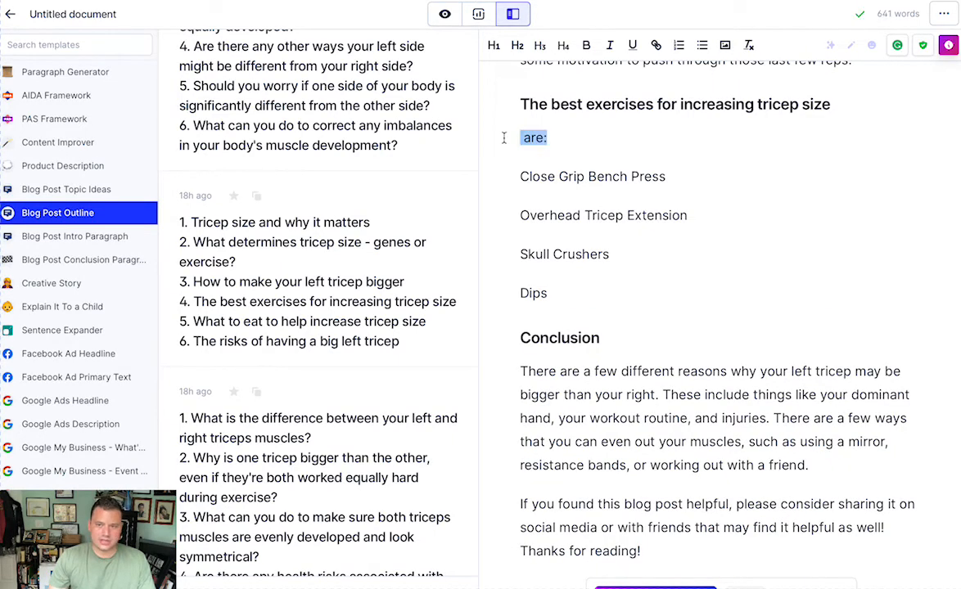
key("BackSpace")
key("BackSpace")
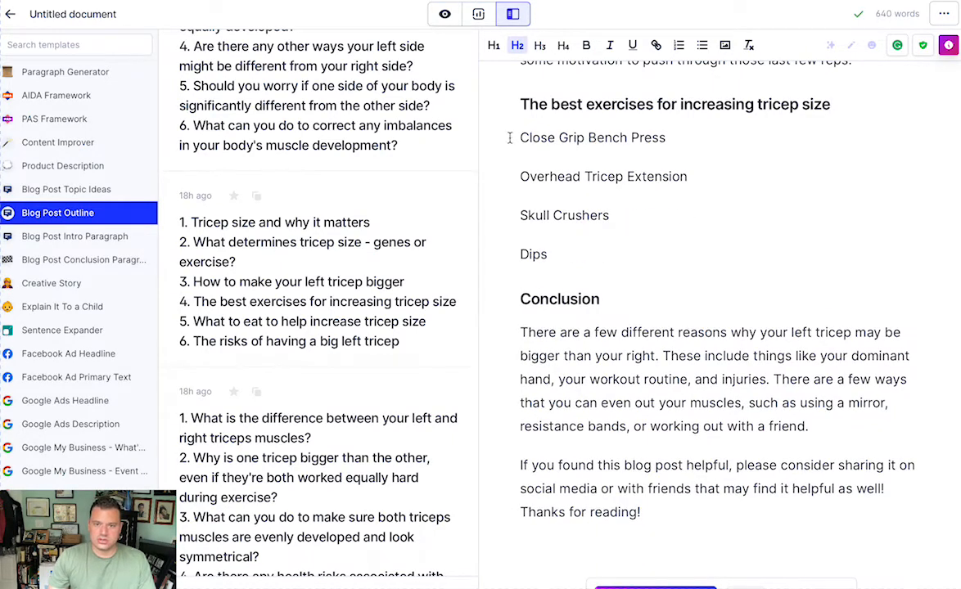
Step: Format "Close Grip Bench Press" as an H3 heading
left_click_drag(675, 139, 449, 123)
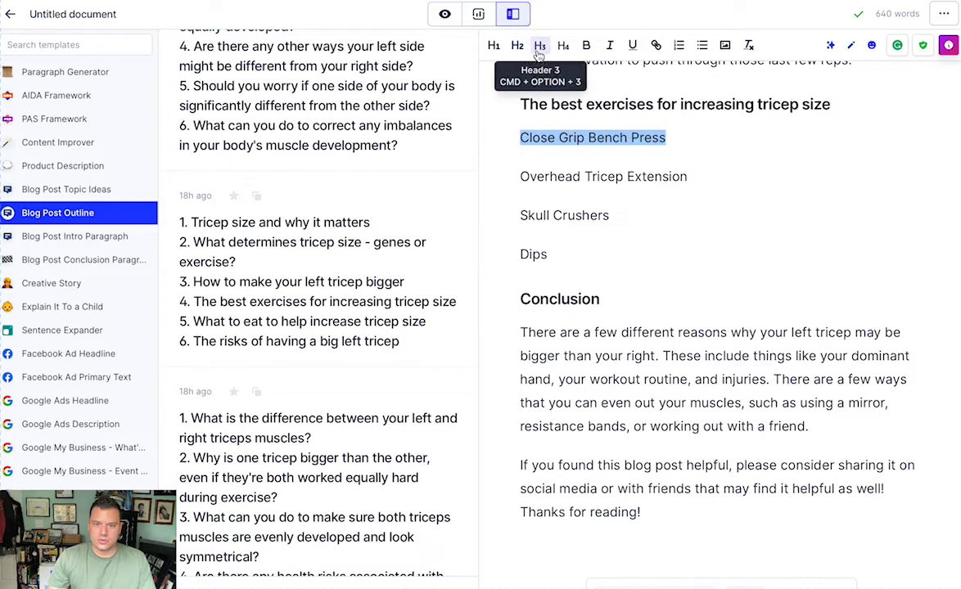
left_click(540, 46)
left_click(690, 136)
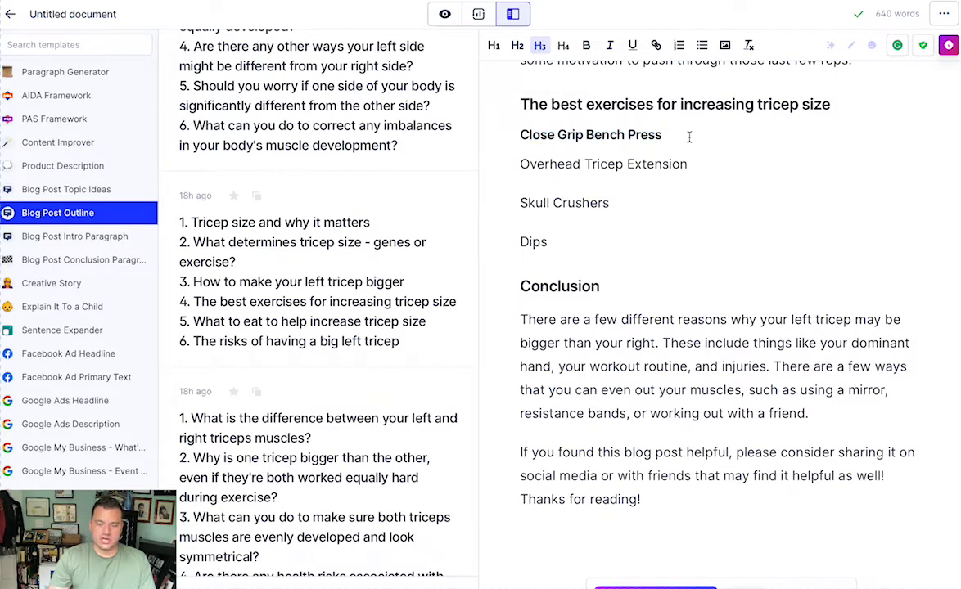
Step: Below "Close Grip Bench Press", write "Close grip bench press is much like regular bench press" and let Jasper continue the text
key("Return")
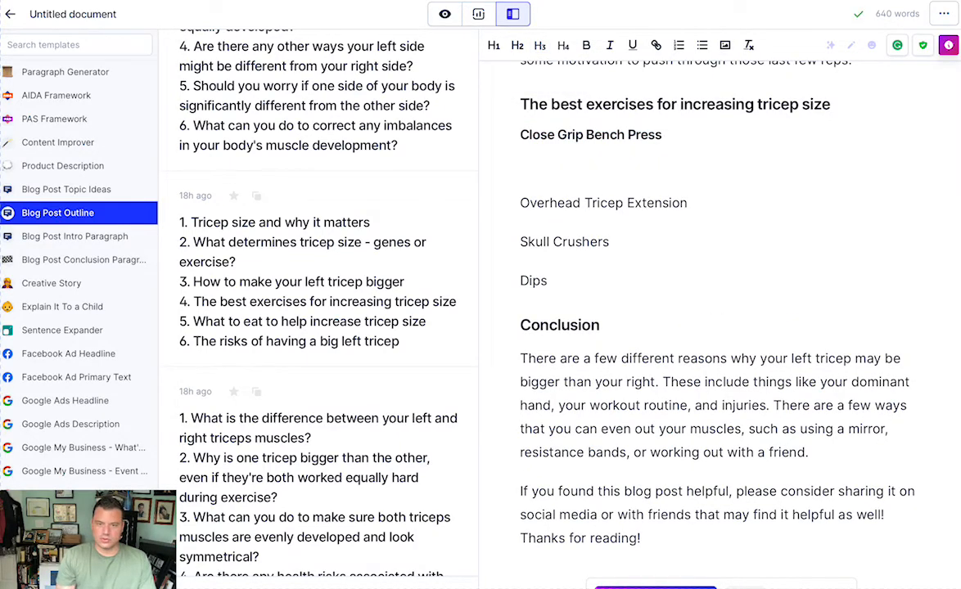
type("Close ")
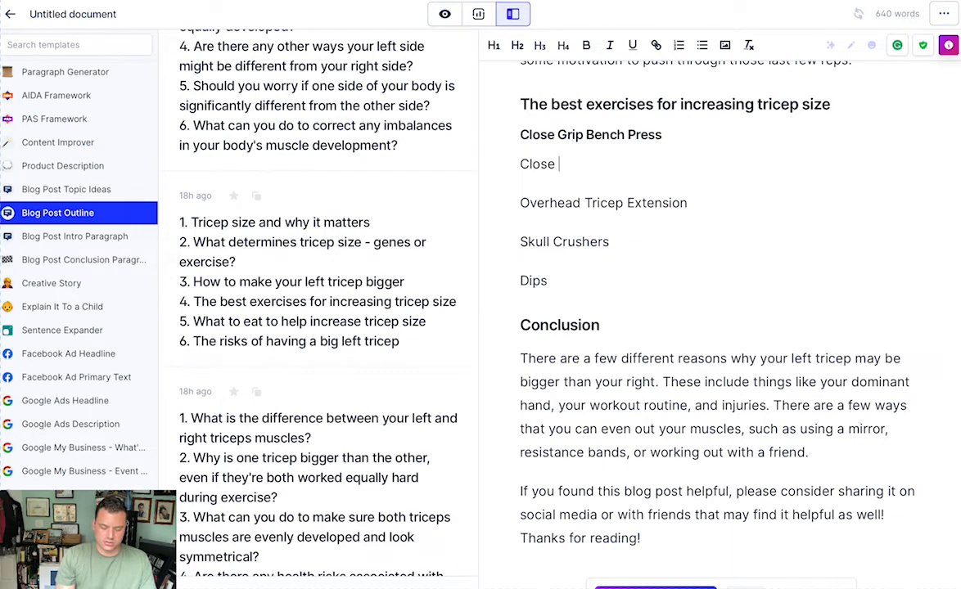
type("grip bench press ")
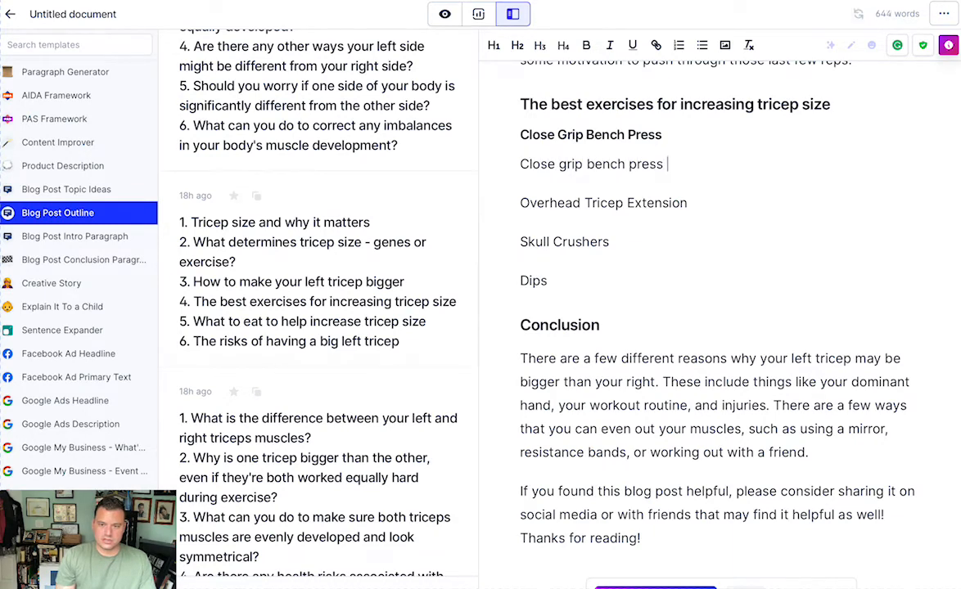
type("is much like reg")
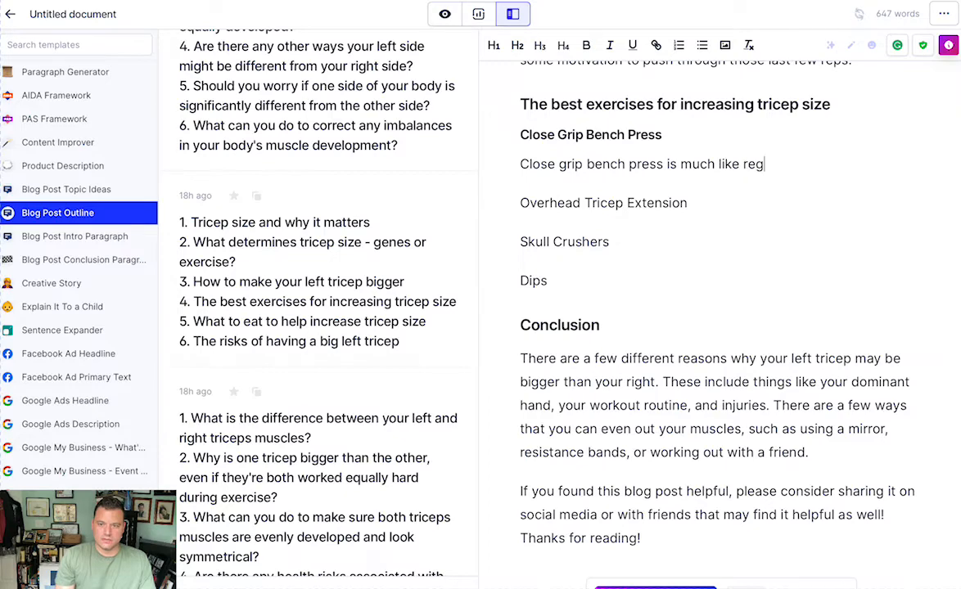
type("ular bench press")
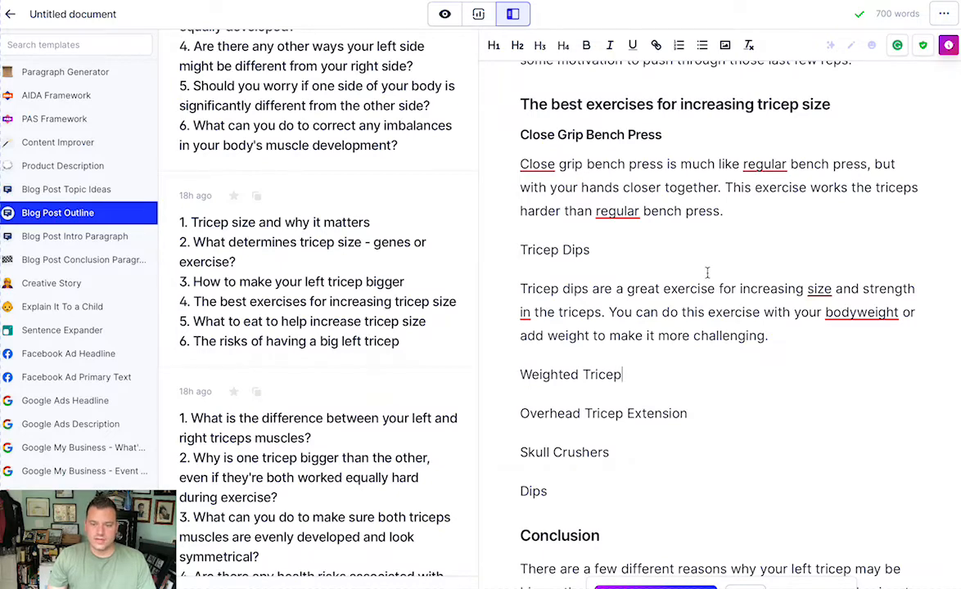
Step: Delete the lines from "Weighted Tricep" through "Dips" above the Conclusion and format "Tricep Dips" as an H3 heading
left_click_drag(596, 476, 516, 357)
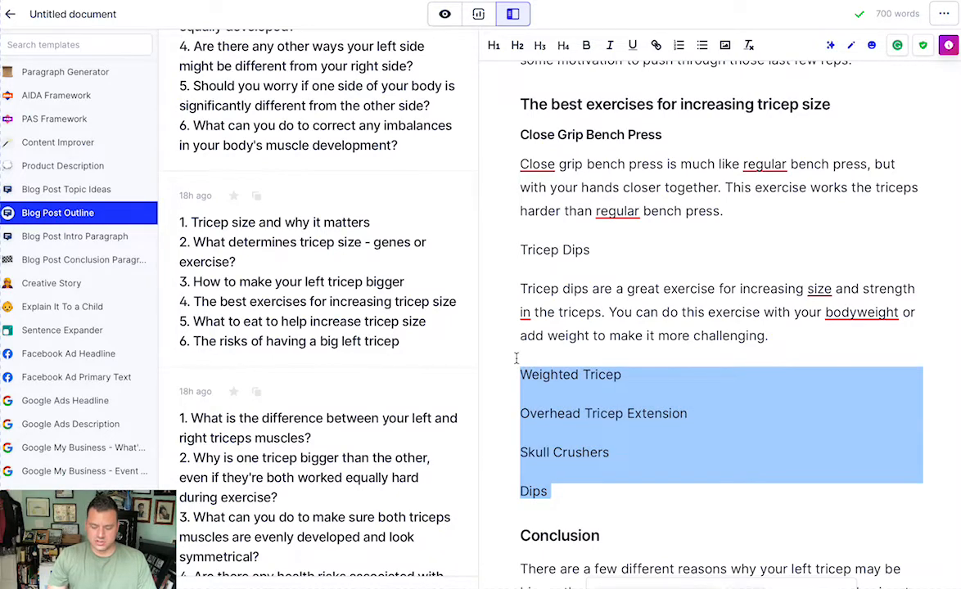
key("BackSpace")
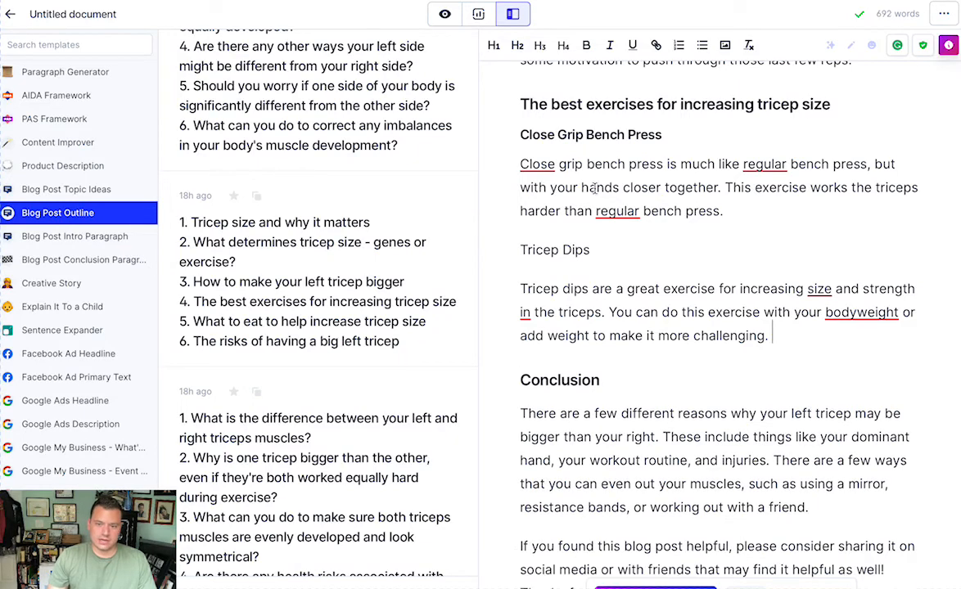
triple_click(601, 254)
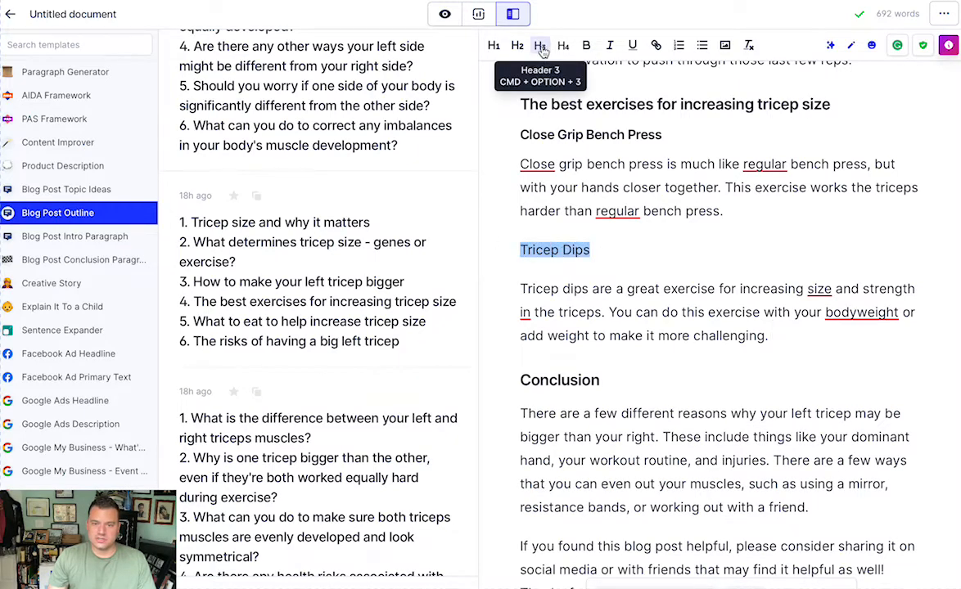
left_click(539, 45)
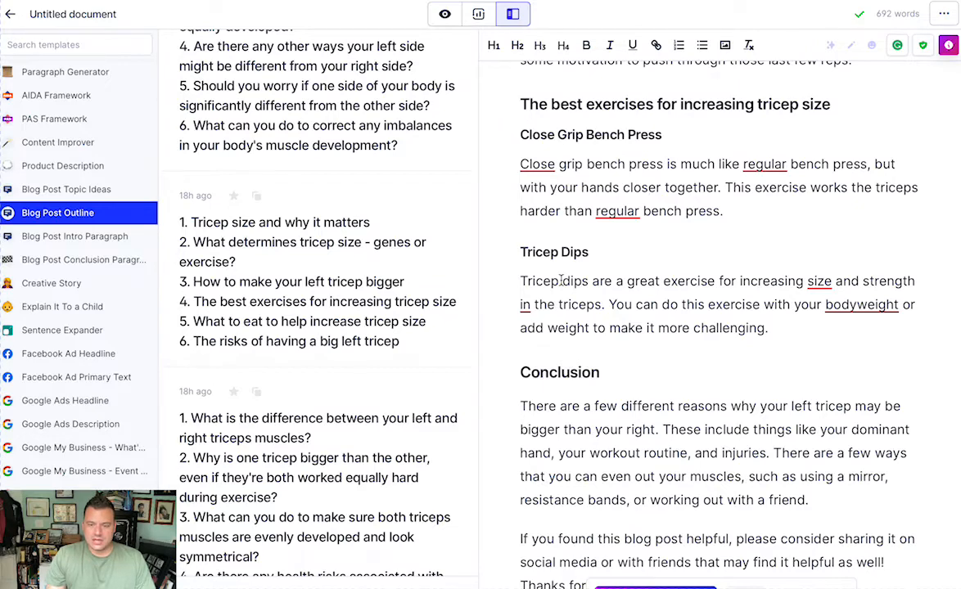
Step: Have Jasper generate more content after the tricep dips paragraph and remove the blank line above "Overhead Tricep Extensions"
left_click(780, 335)
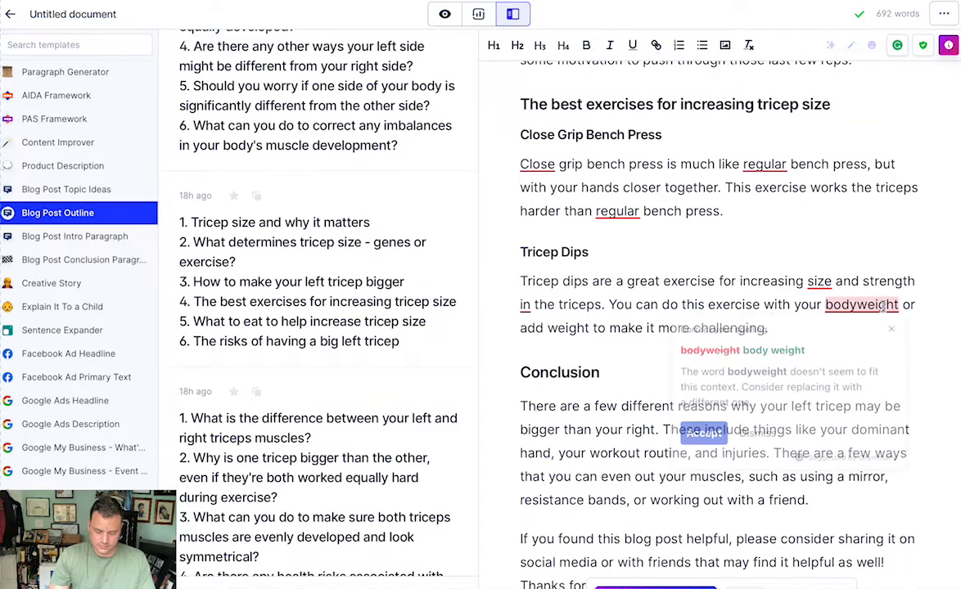
key("Return")
key("super+j")
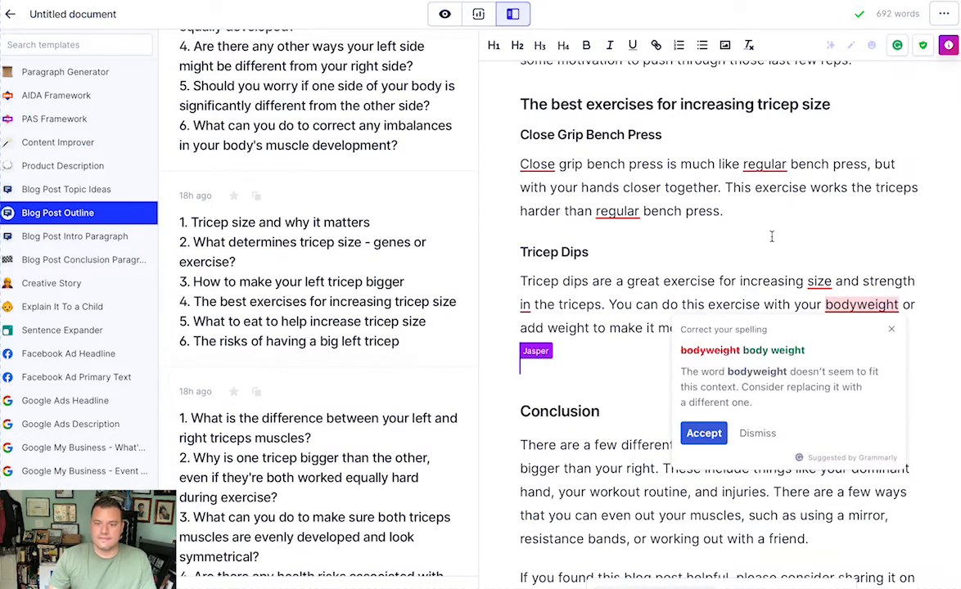
scroll(651, 259, "down", 1)
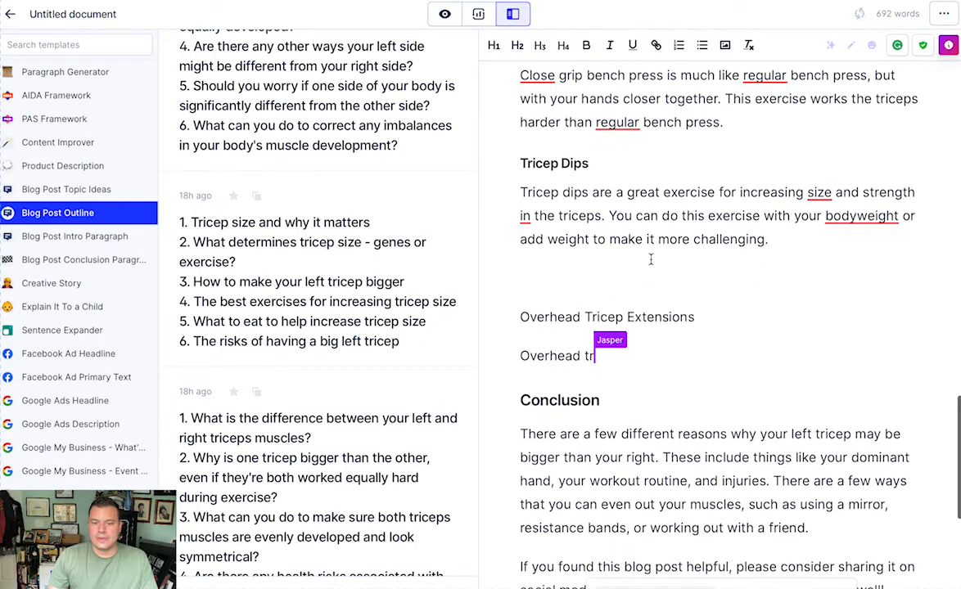
left_click(516, 318)
key("BackSpace")
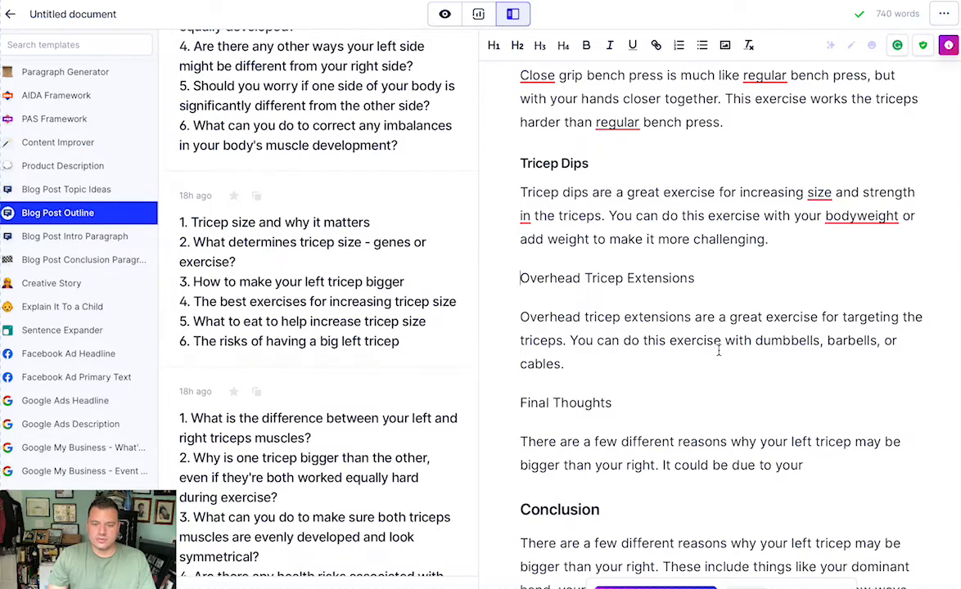
Step: Format "Overhead Tricep Extensions" as an H3 heading and delete the "Final Thoughts" line with its unfinished paragraph
left_click_drag(696, 278, 438, 275)
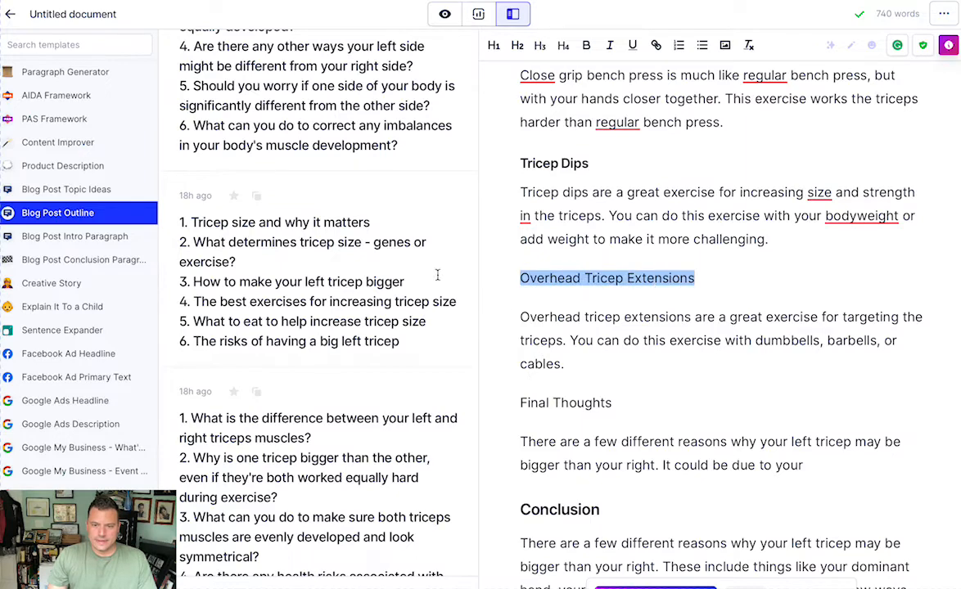
left_click(539, 45)
left_click(587, 242)
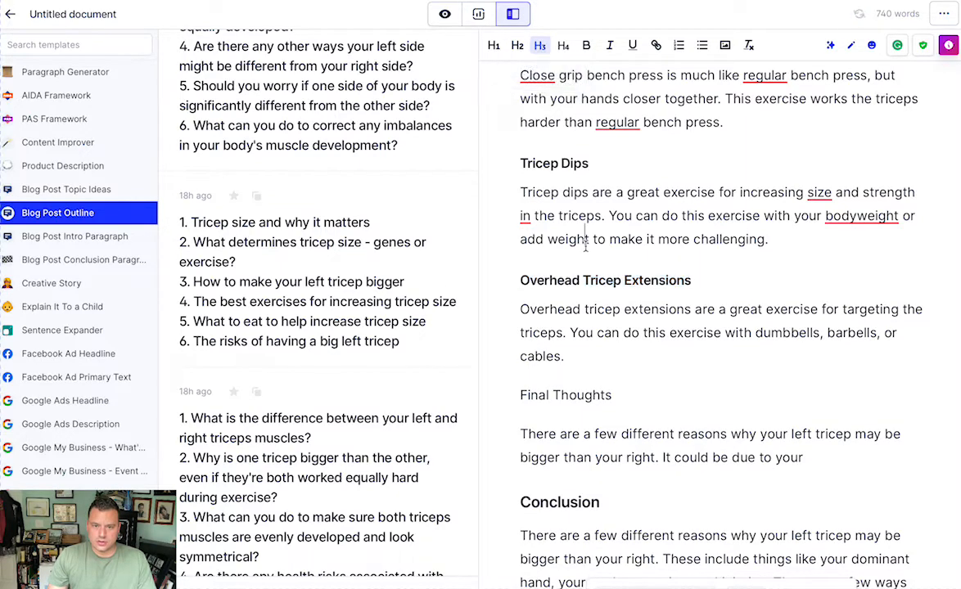
scroll(586, 242, "up", 2)
scroll(586, 243, "down", 2)
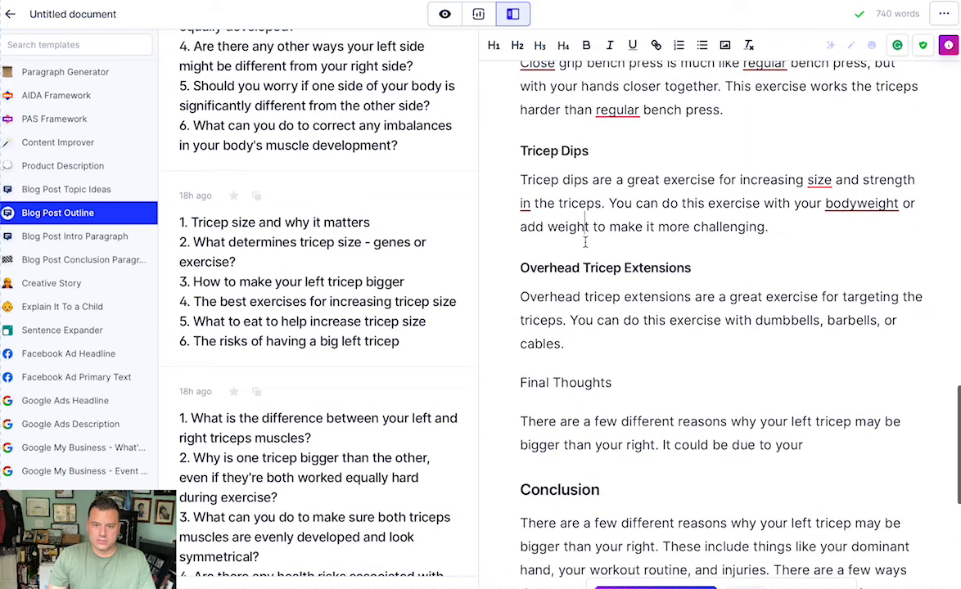
left_click_drag(804, 445, 447, 338)
key("BackSpace")
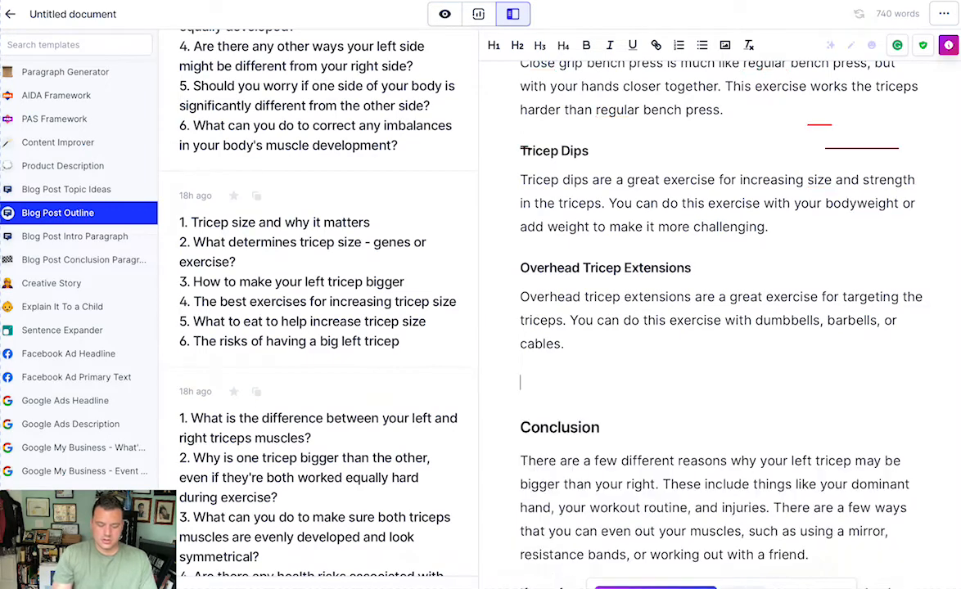
Step: Add "Tricep Kickbacks" as an H3 heading above the Conclusion
type("Tricep Kick")
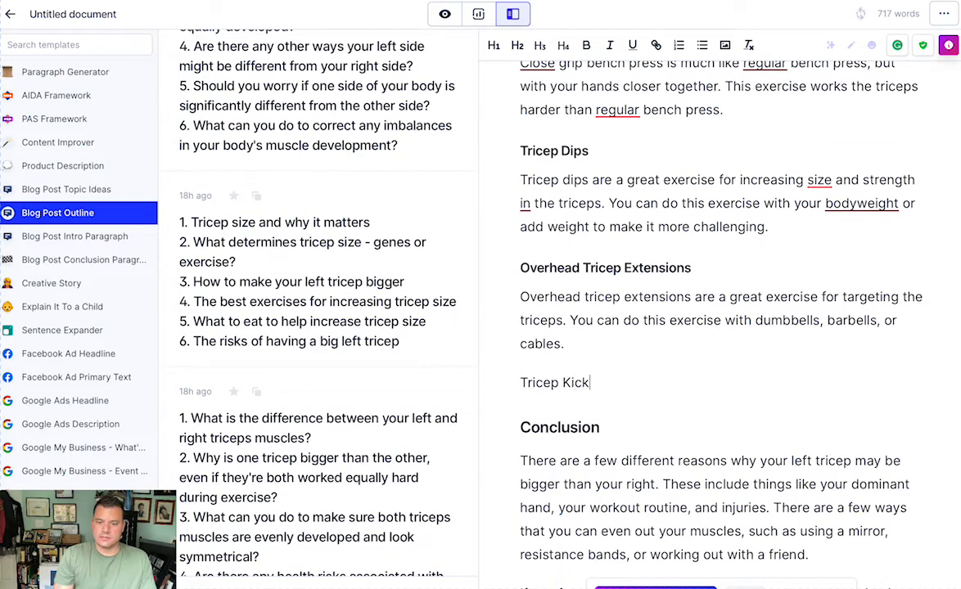
type("backs")
left_click_drag(644, 378, 515, 366)
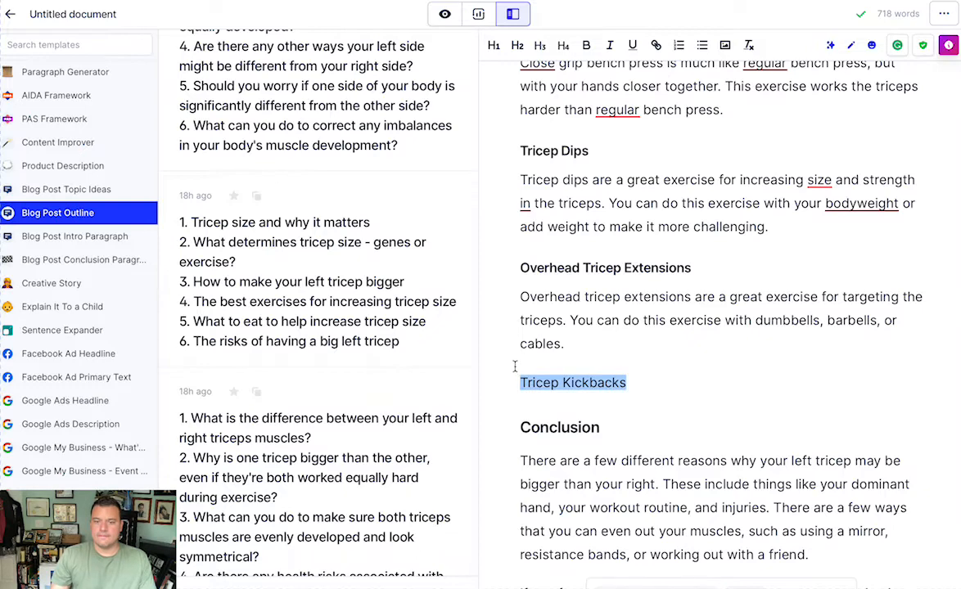
left_click(539, 45)
left_click(662, 385)
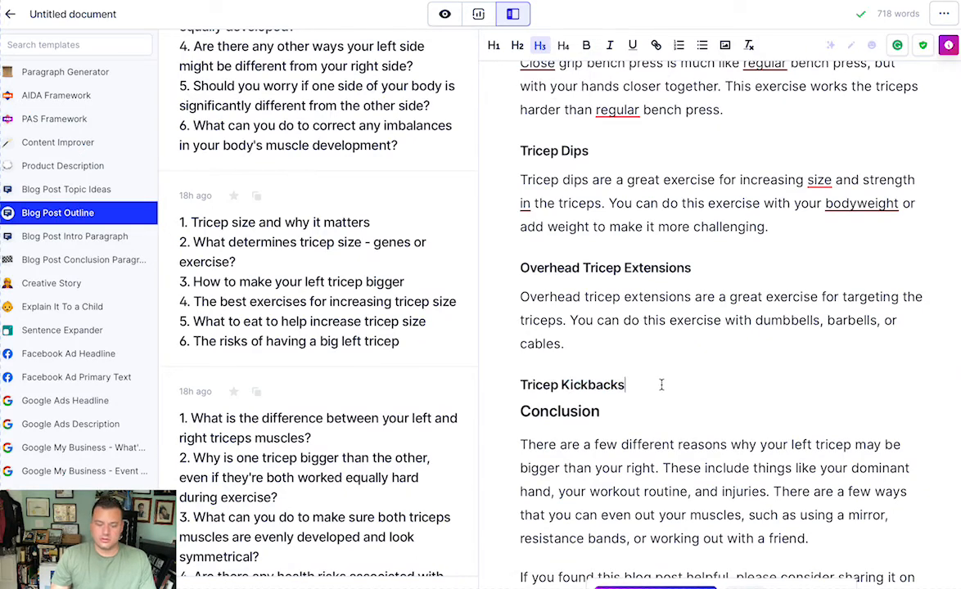
Step: Have Jasper generate content under "Tricep Kickbacks" and remove the blank line below that heading
key("Return")
key("ctrl+j")
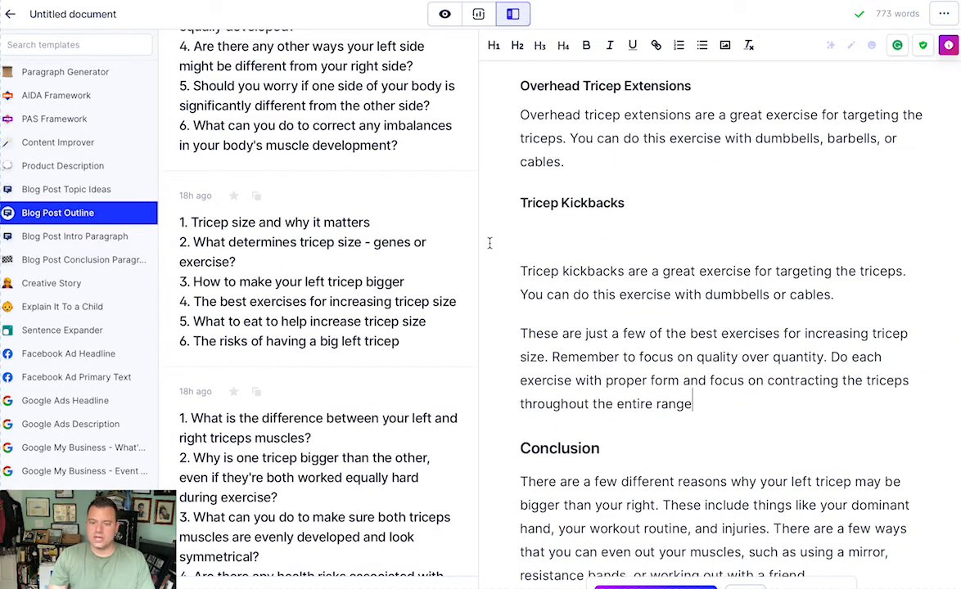
left_click(510, 271)
key("BackSpace")
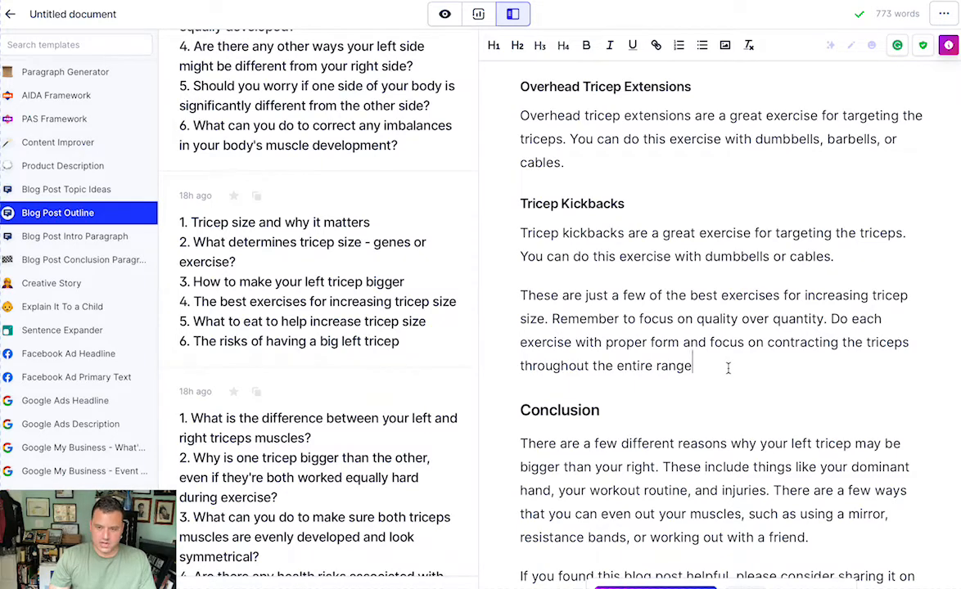
Step: Let Jasper complete the "throughout the entire range" sentence, then delete the extra "Start with a warm up" paragraph and blank lines
key("ctrl+j")
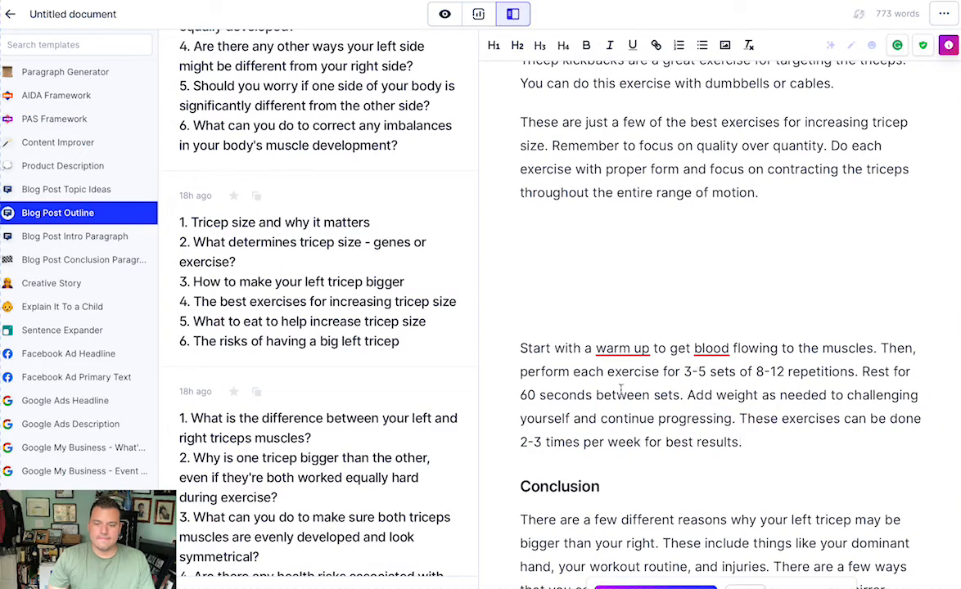
triple_click(754, 434)
key("BackSpace")
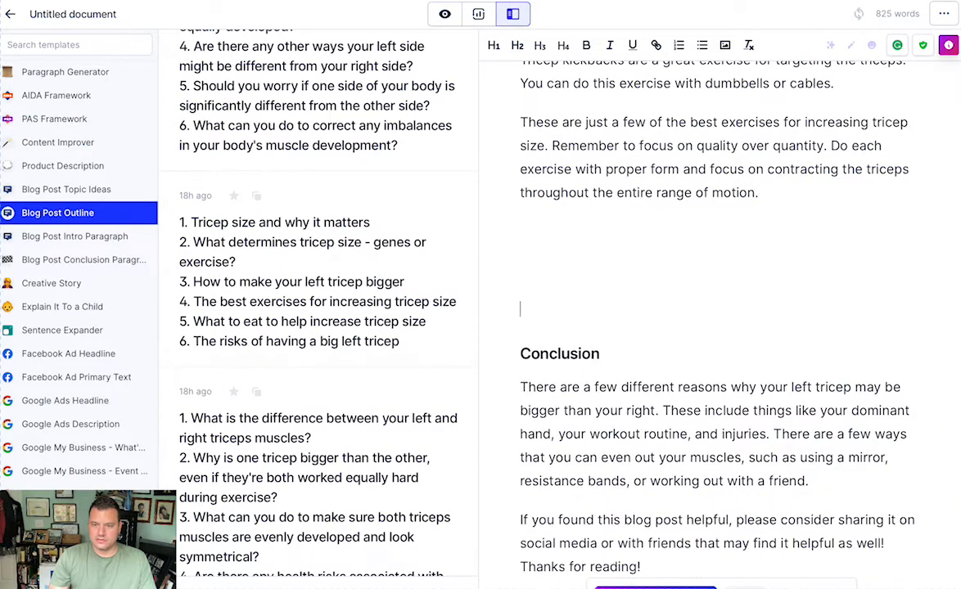
key("BackSpace")
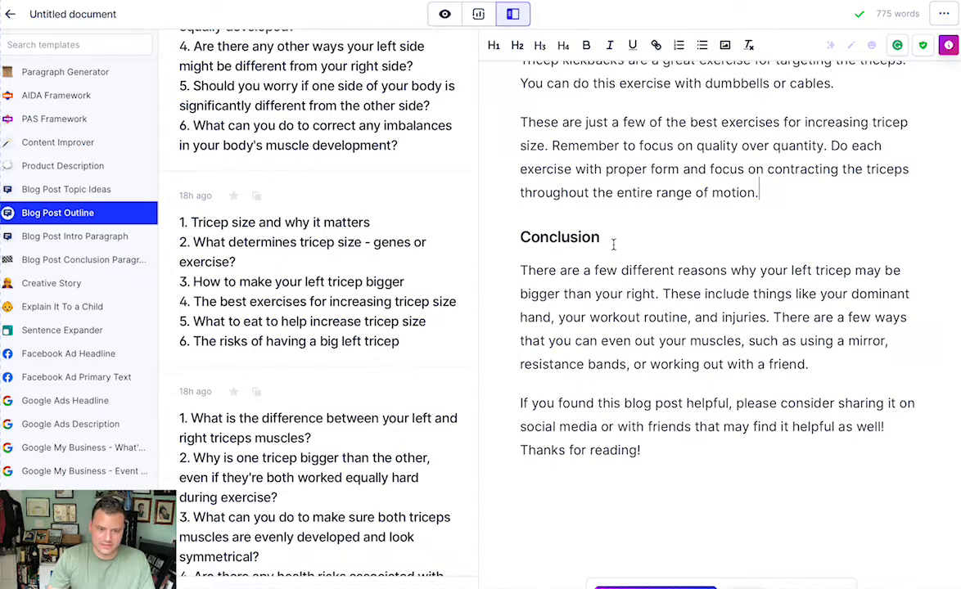
key("Return")
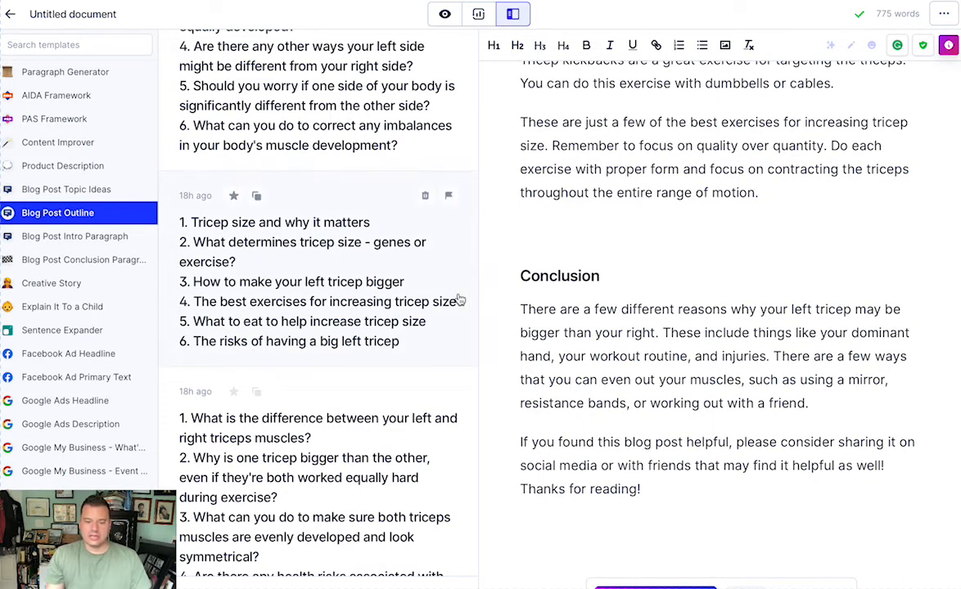
scroll(379, 310, "down", 1)
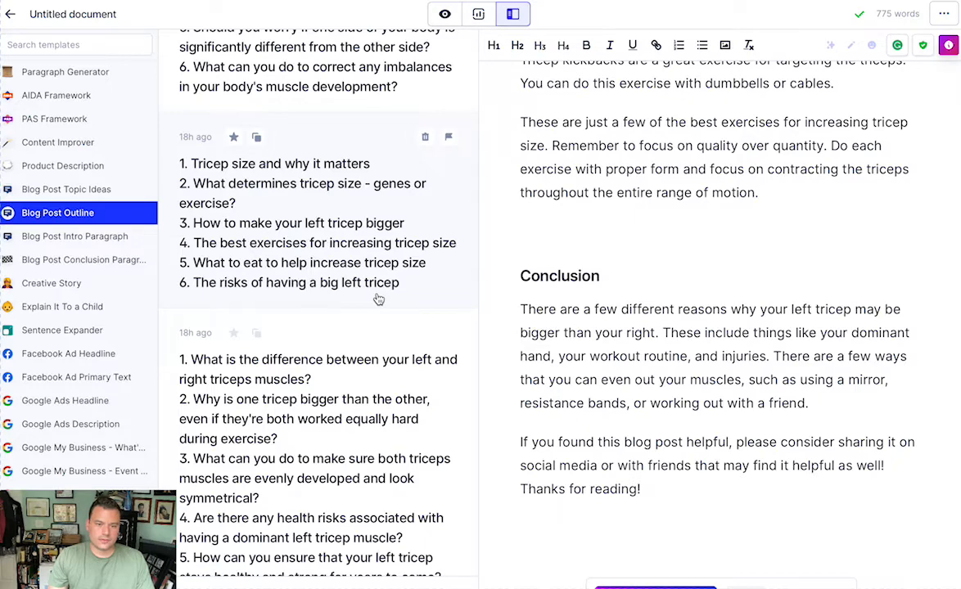
scroll(379, 299, "down", 2)
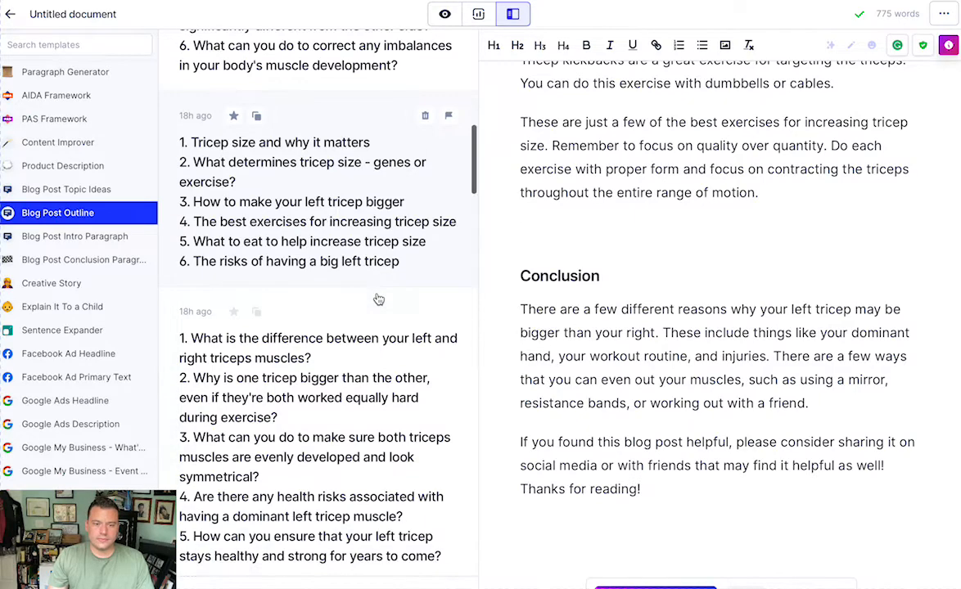
scroll(379, 299, "up", 1)
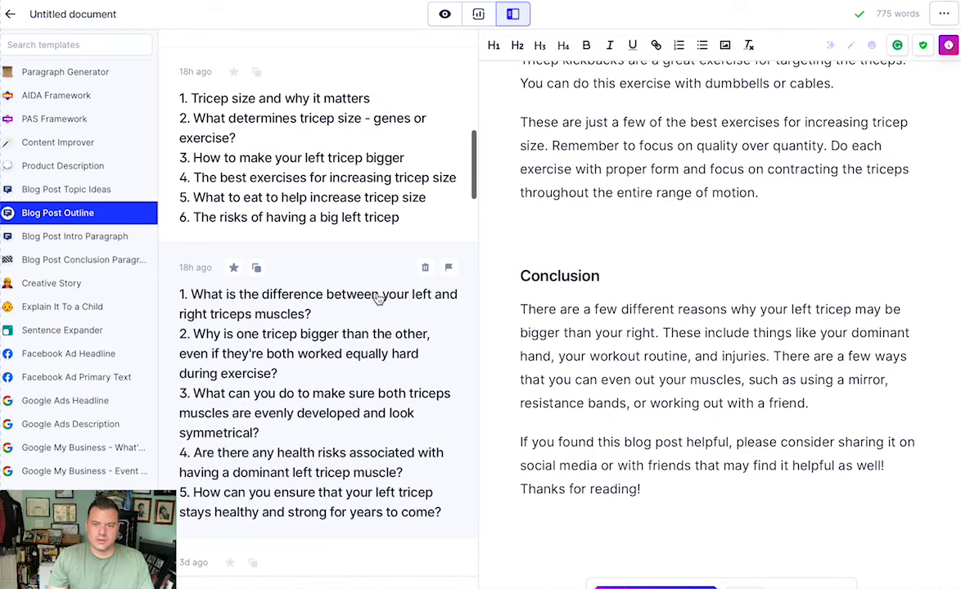
key("BackSpace")
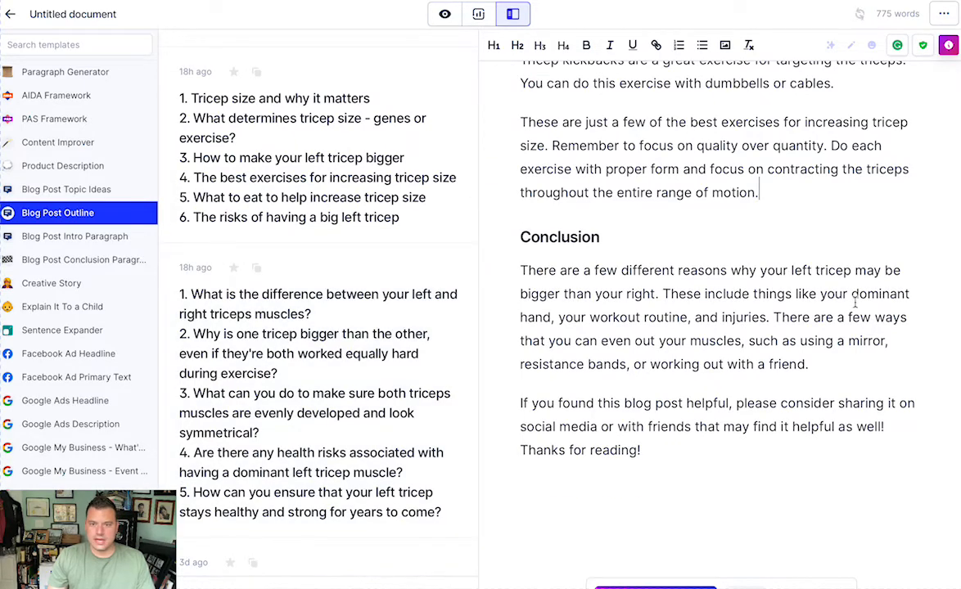
Step: Add the line "Are There Any Risks To Having Uneven Triceps" after the "3. Workout With A Friend" paragraph
scroll(825, 286, "up", 8)
scroll(824, 287, "up", 2)
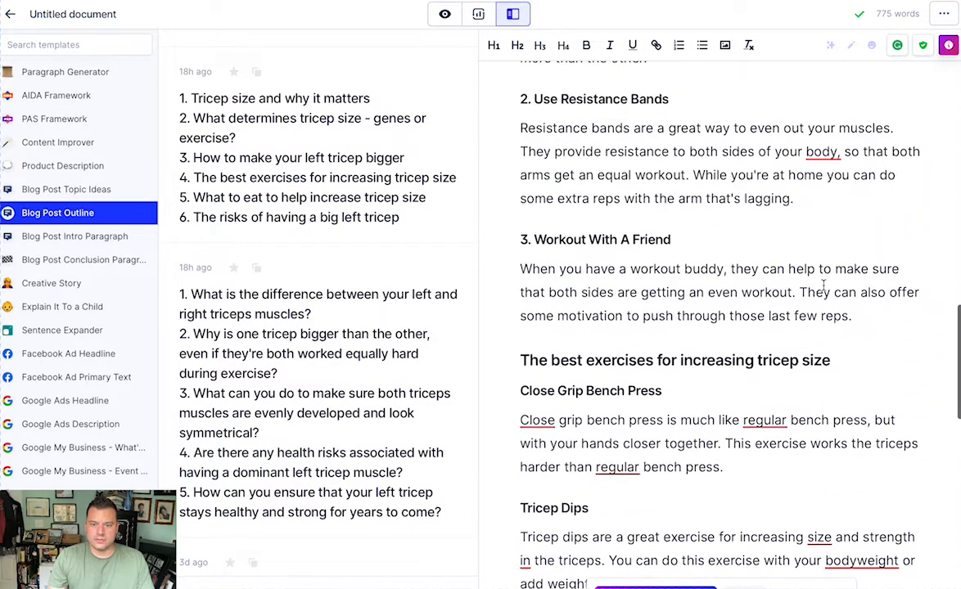
scroll(843, 303, "down", 2)
left_click(871, 319)
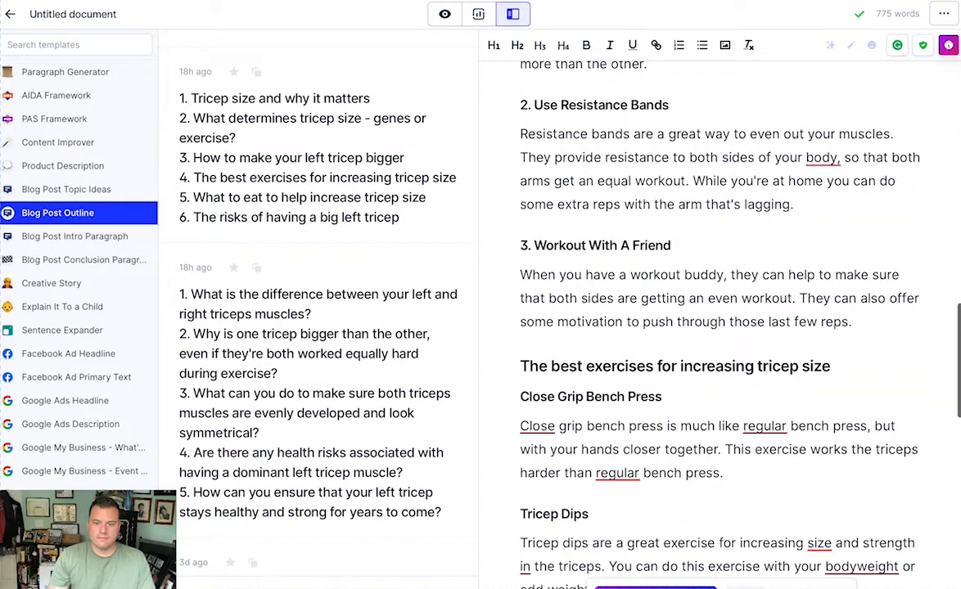
key("Return")
type("Are There An")
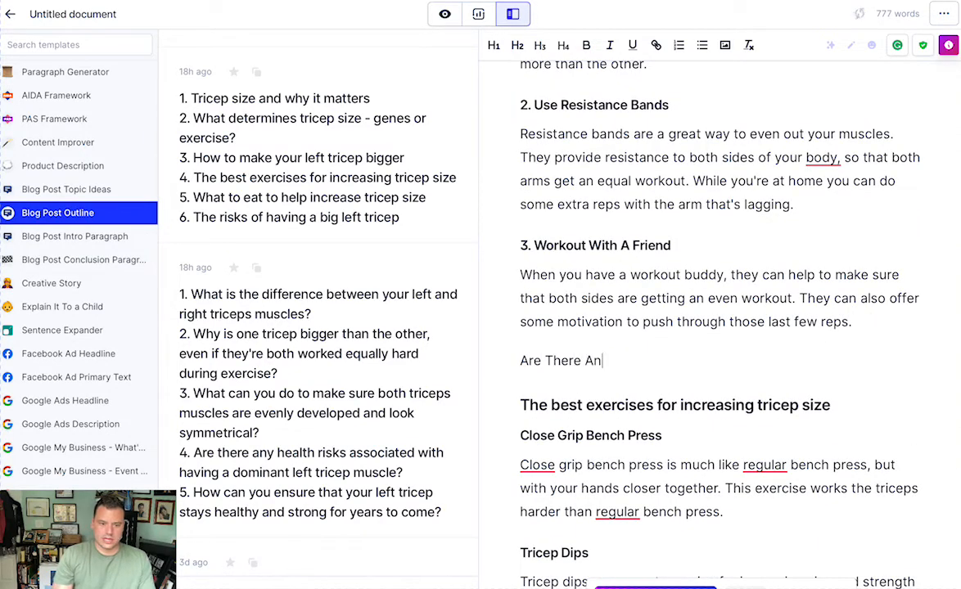
type("y Risks To HAving")
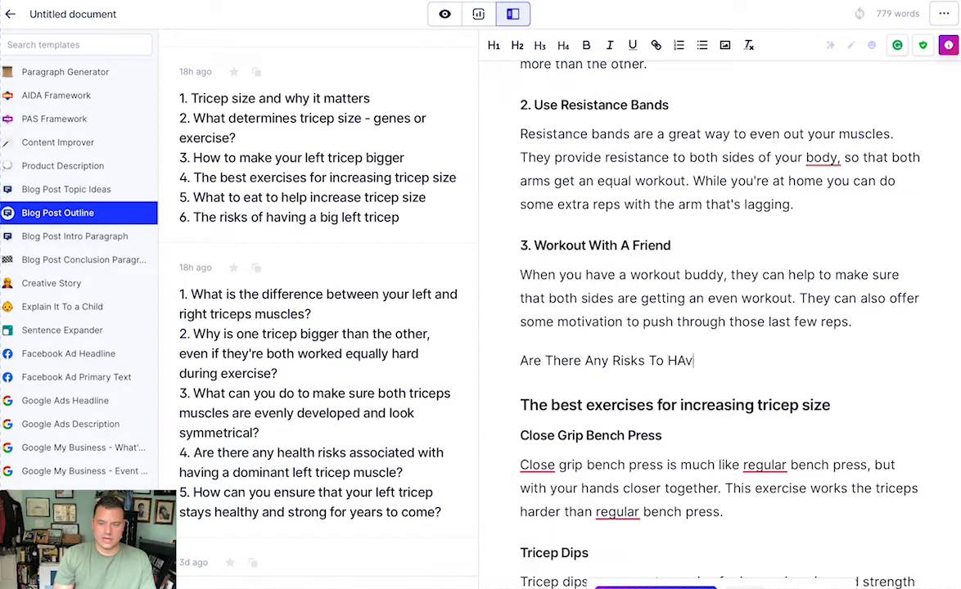
key("BackSpace")
key("BackSpace")
key("BackSpace")
key("BackSpace")
key("BackSpace")
type("avi")
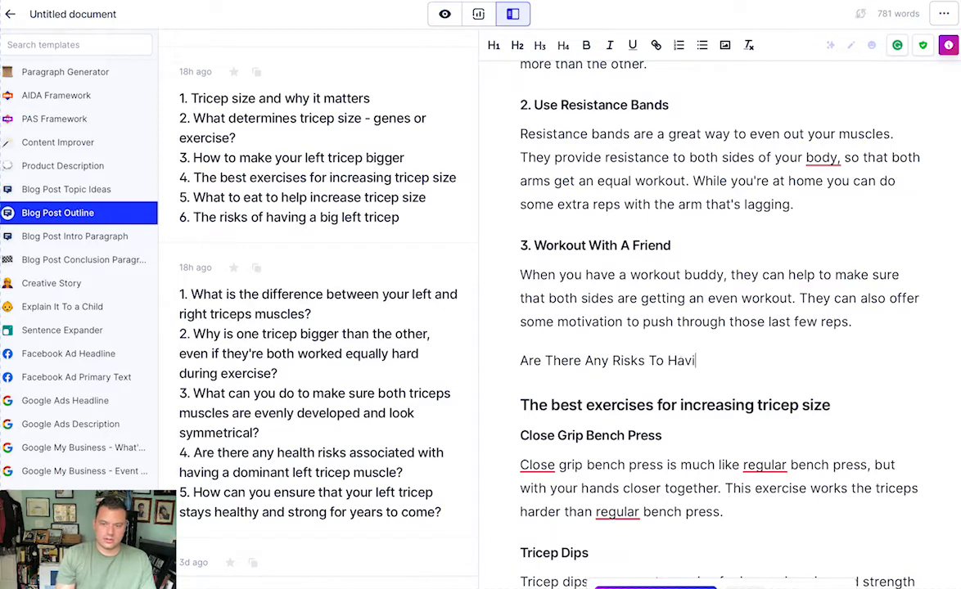
type("ng Uneven Trc")
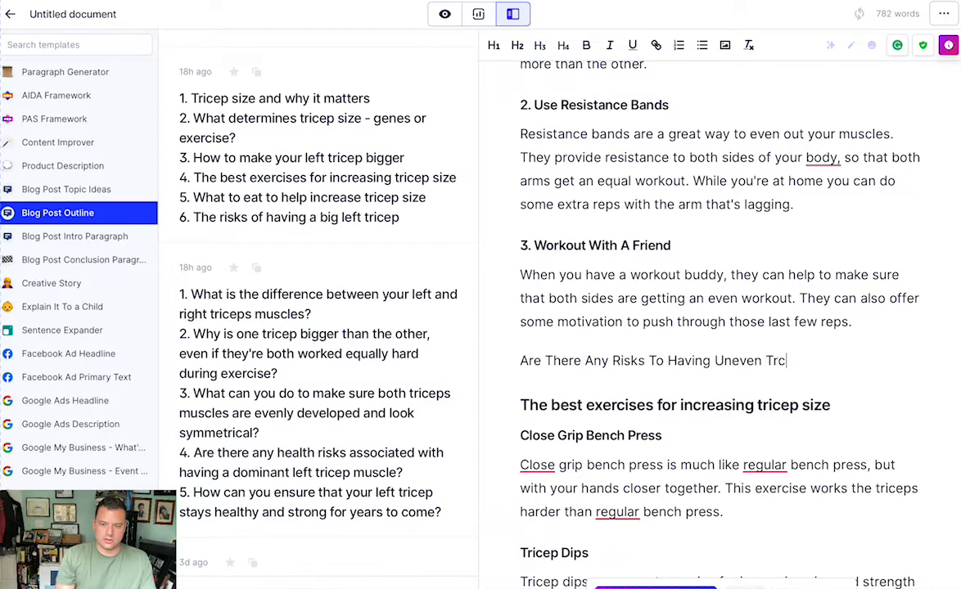
type("i")
key("BackSpace")
key("BackSpace")
type("iceps")
key("Return")
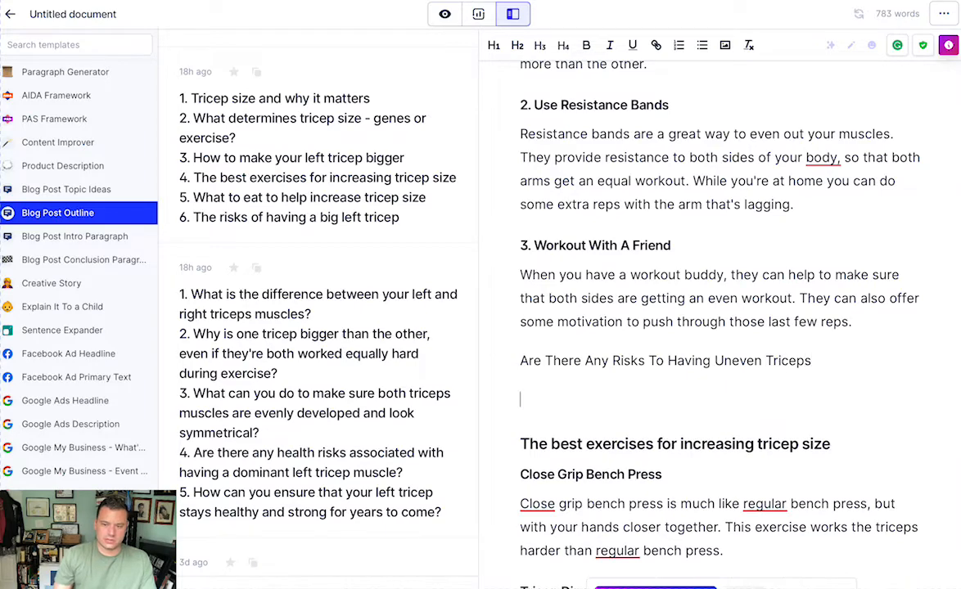
Step: Format "Are There Any Risks To Having Uneven Triceps" as an H2 heading and start a new line below it
left_click_drag(857, 367, 492, 361)
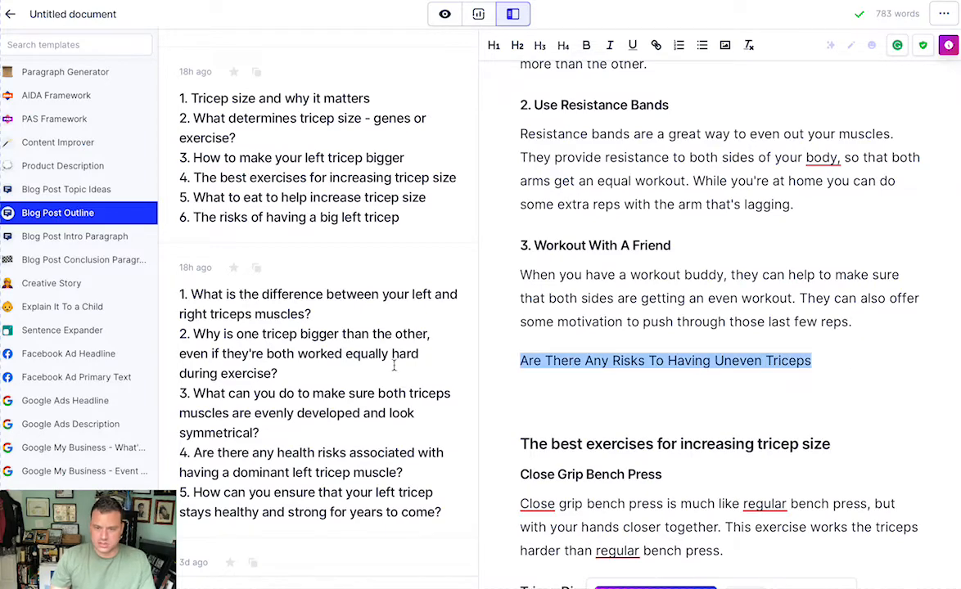
left_click(518, 45)
left_click(821, 396)
left_click(877, 363)
key("Return")
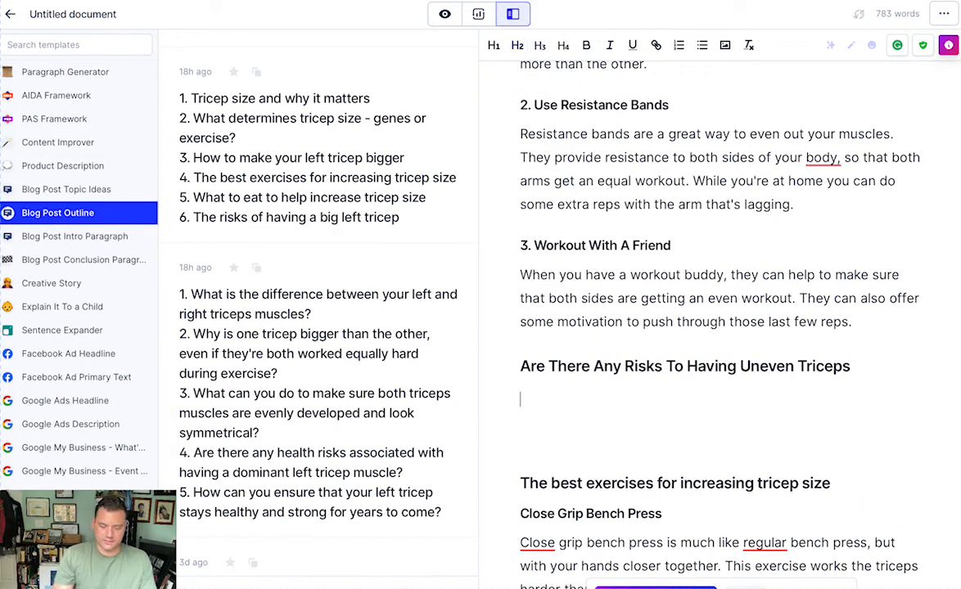
Step: Have Jasper generate content under the uneven triceps risks heading and remove the blank line below that heading
key("super+j")
scroll(698, 320, "down", 2)
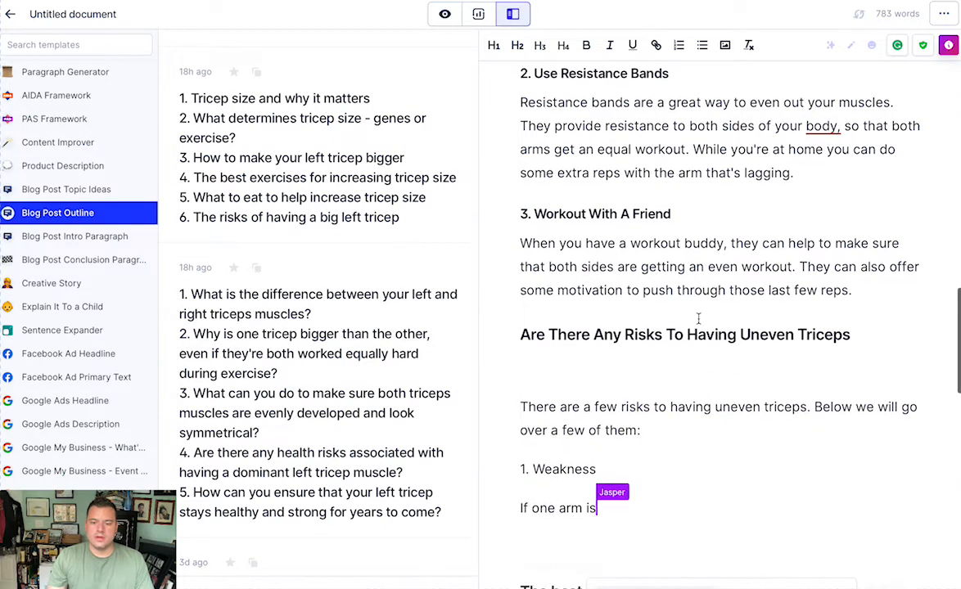
scroll(699, 319, "down", 2)
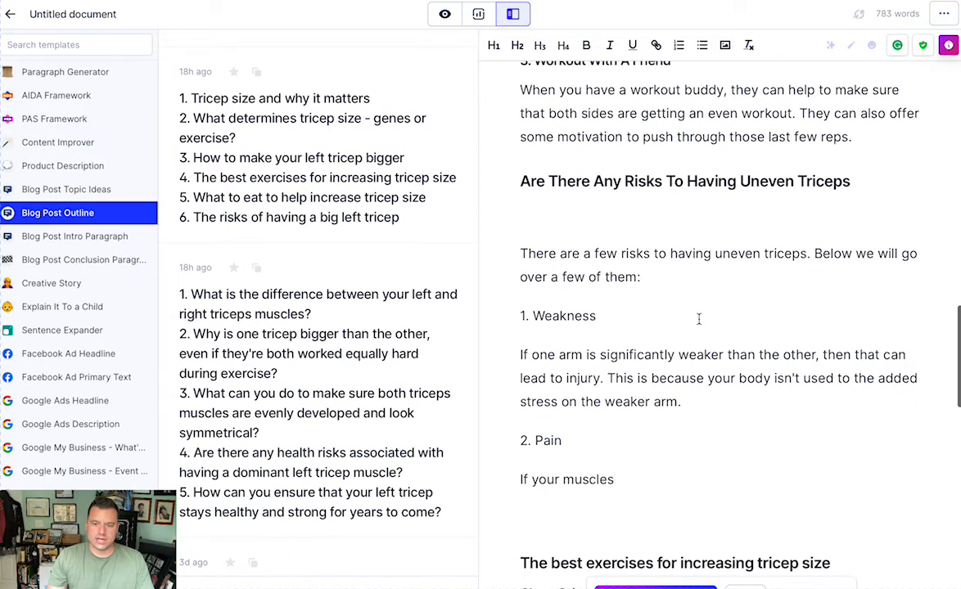
left_click(516, 254)
key("BackSpace")
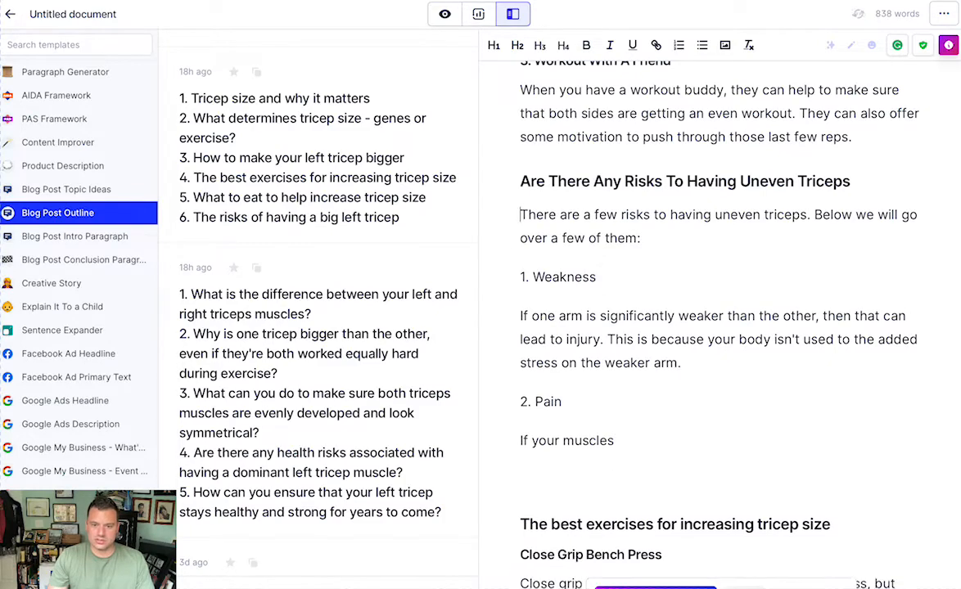
Step: Let Jasper continue from "If your muscles" through the limited range of motion paragraph, then delete the extra "How Can You Prevent Uneven Triceps" section
left_click(654, 442)
key("ctrl+j")
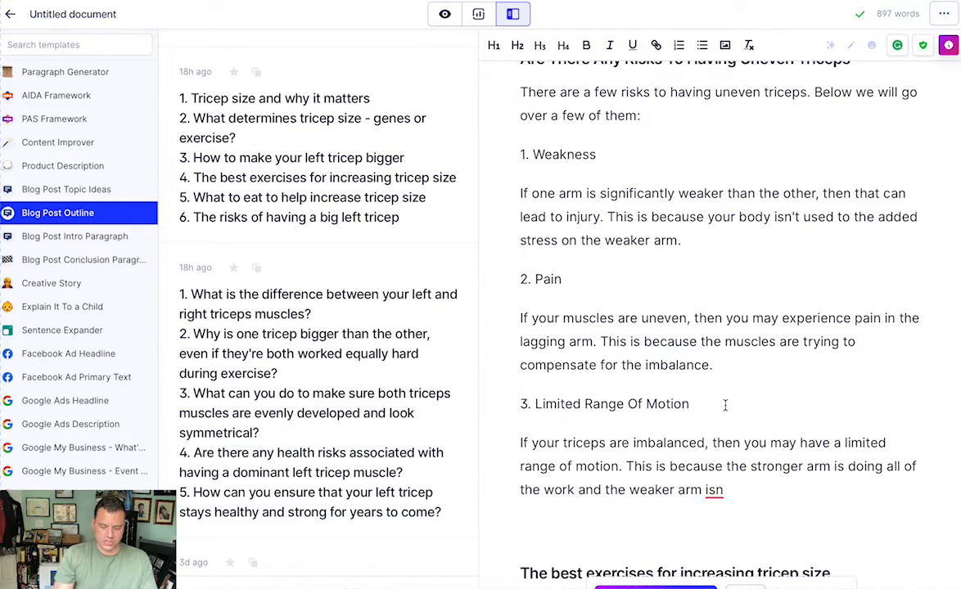
key("super+j")
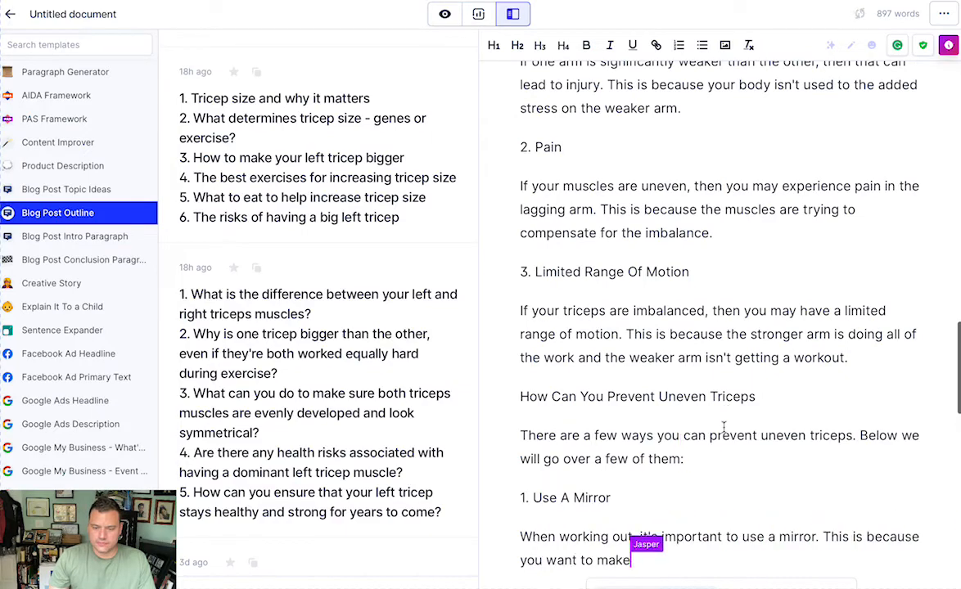
left_click_drag(825, 540, 491, 373)
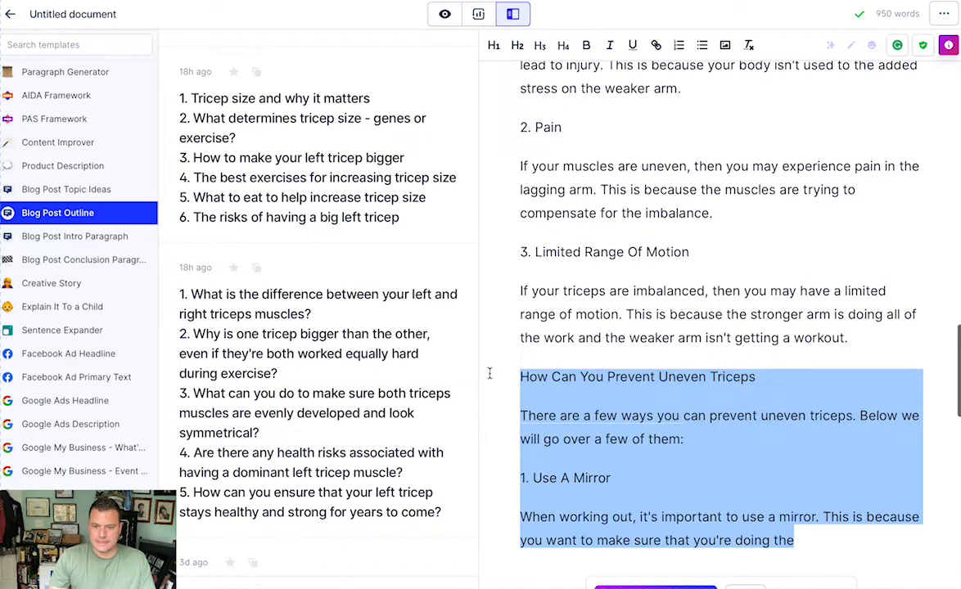
key("ctrl+v")
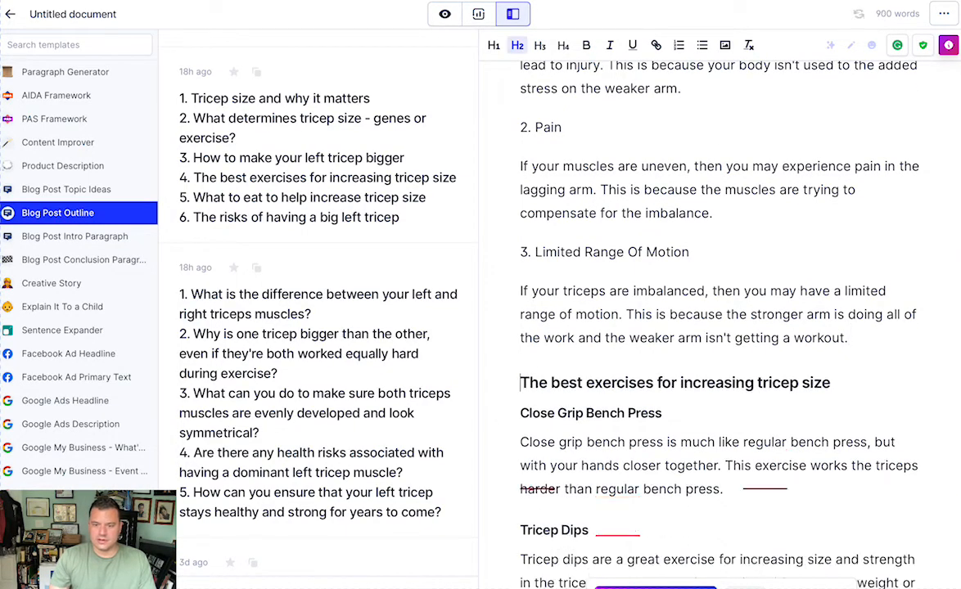
Step: Format "3. Limited Range Of Motion", "2. Pain" and "1. Weakness" as H3 headings
left_click_drag(721, 259, 515, 250)
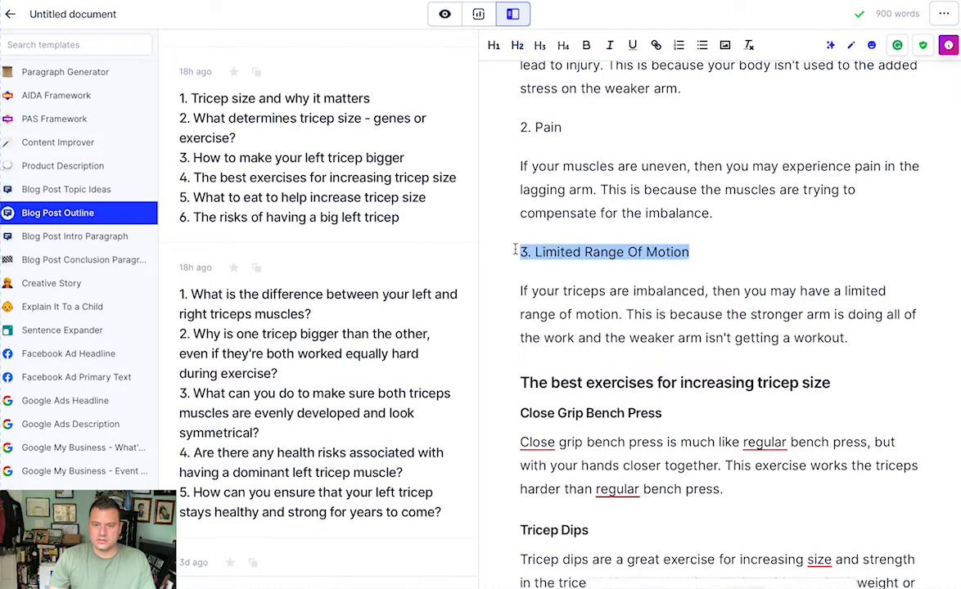
left_click(540, 45)
left_click_drag(578, 123, 487, 125)
left_click(540, 45)
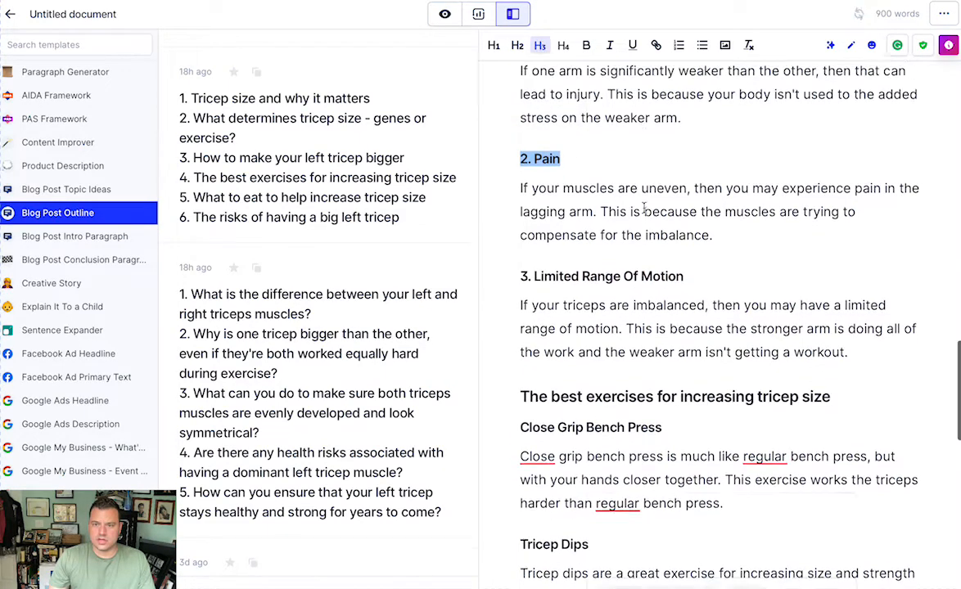
scroll(645, 209, "up", 1)
left_click_drag(601, 124, 515, 124)
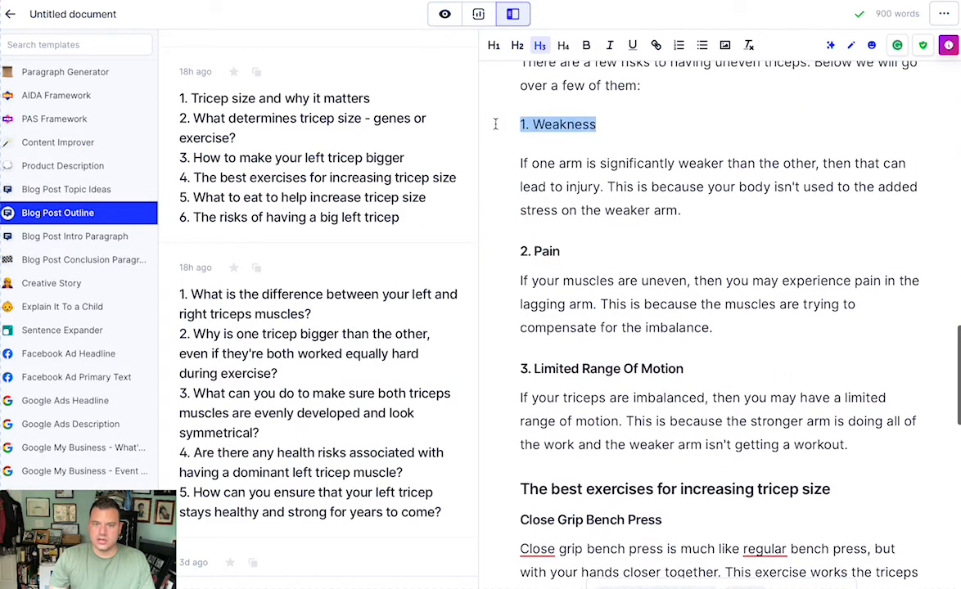
left_click(542, 46)
left_click(698, 297)
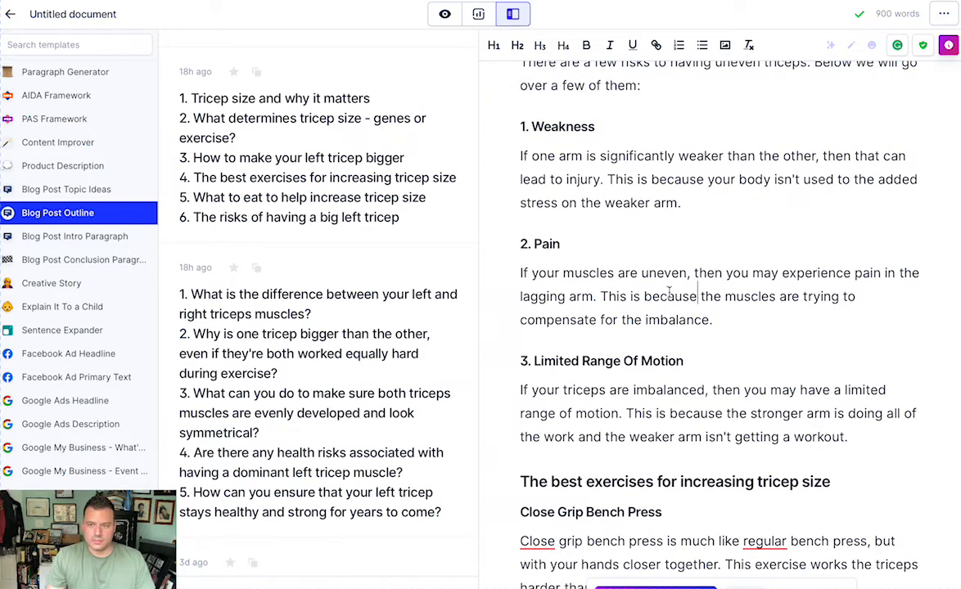
Step: Accept the Grammarly suggestion to hyphenate "mind-muscle" in the Workout Routine paragraph
scroll(673, 297, "up", 15)
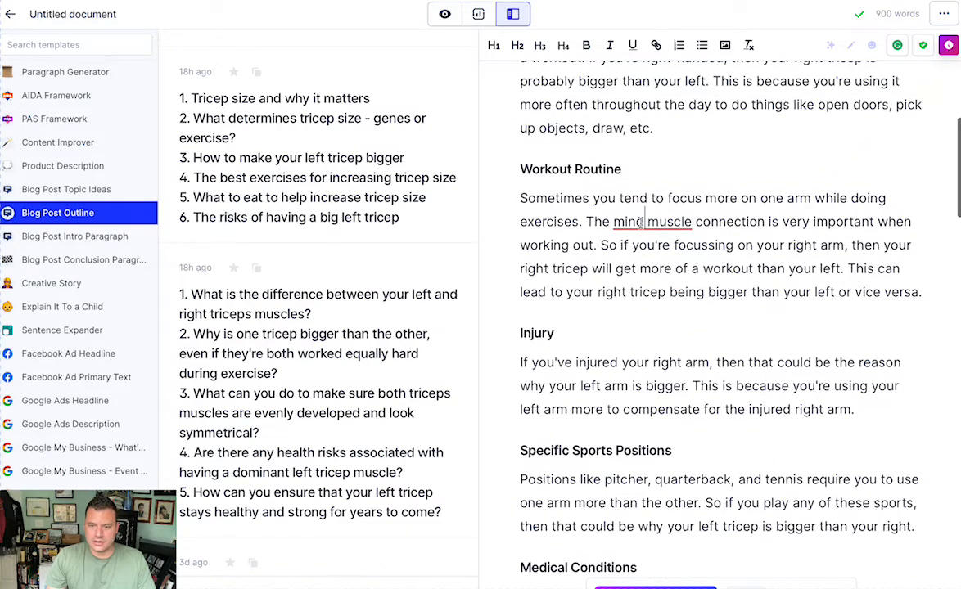
left_click(680, 222)
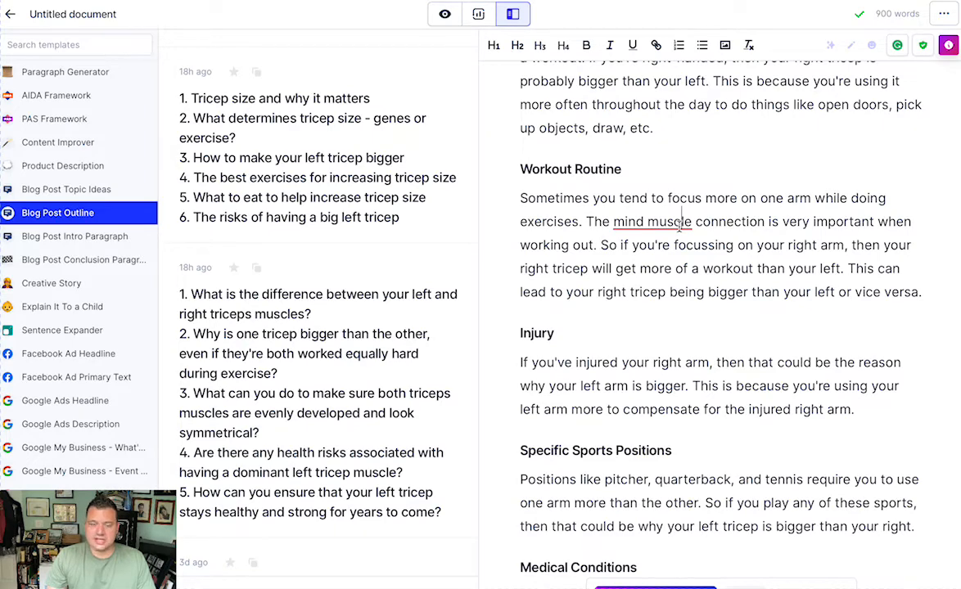
scroll(638, 310, "up", 8)
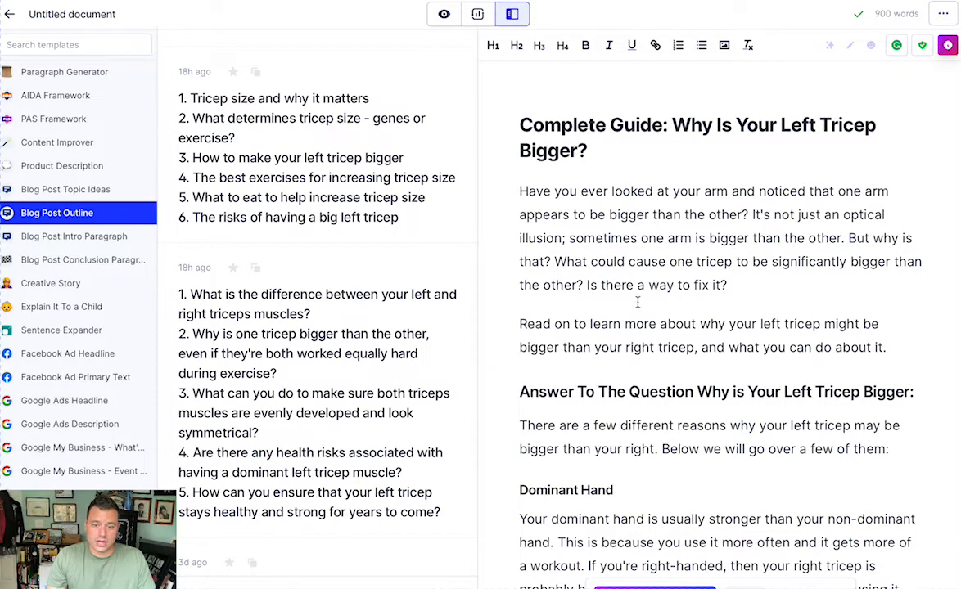
scroll(682, 386, "down", 6)
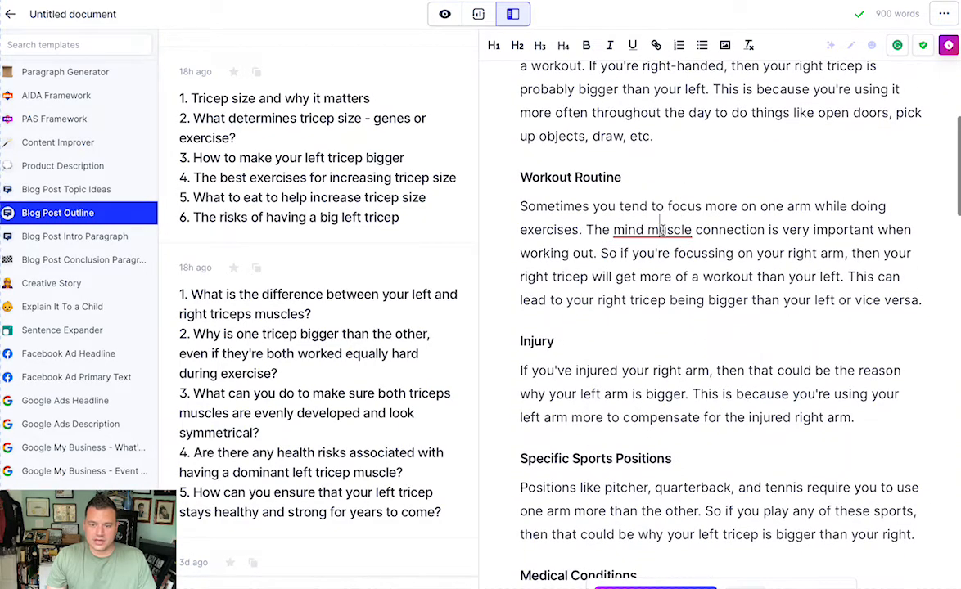
mouse_move(666, 230)
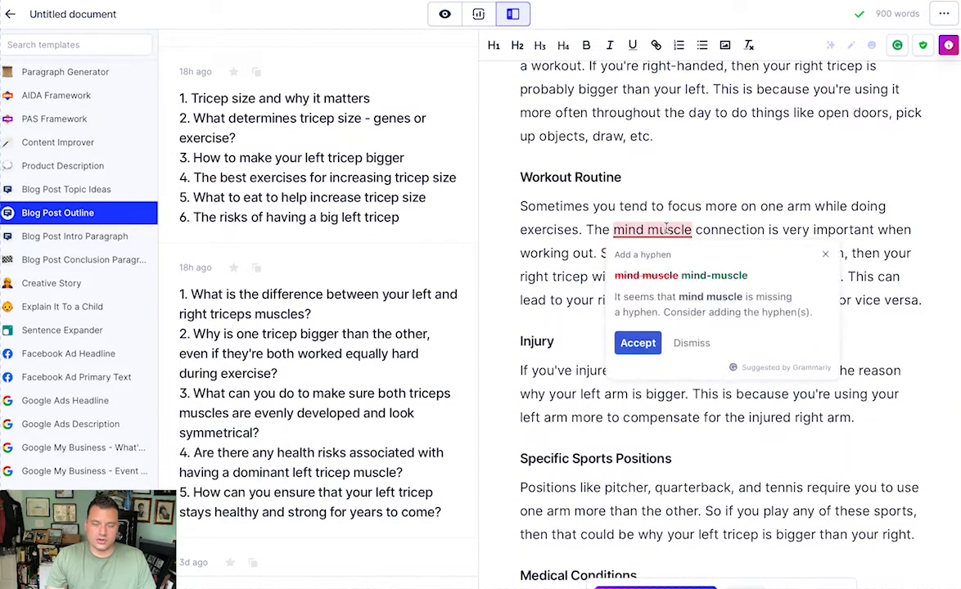
left_click(637, 343)
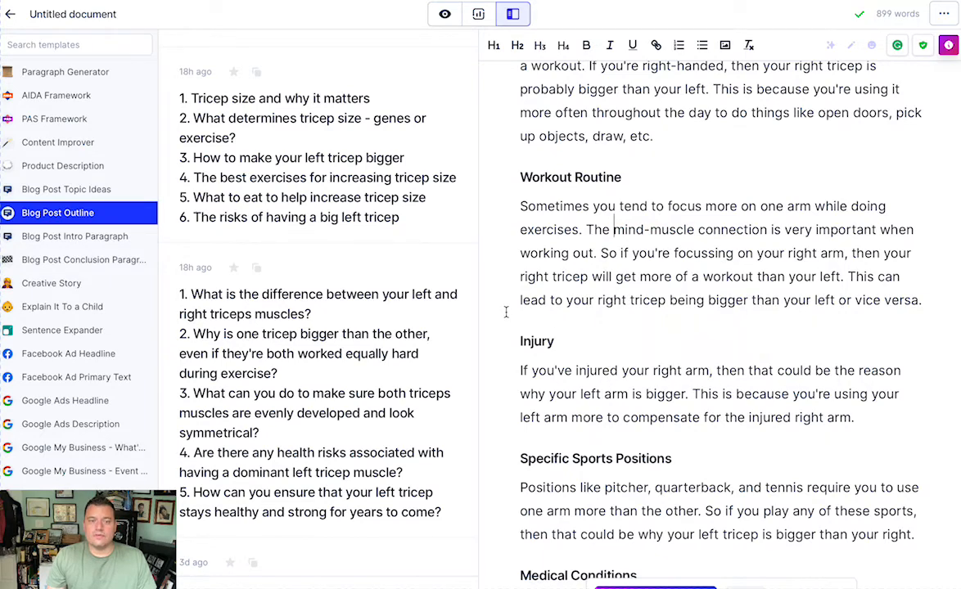